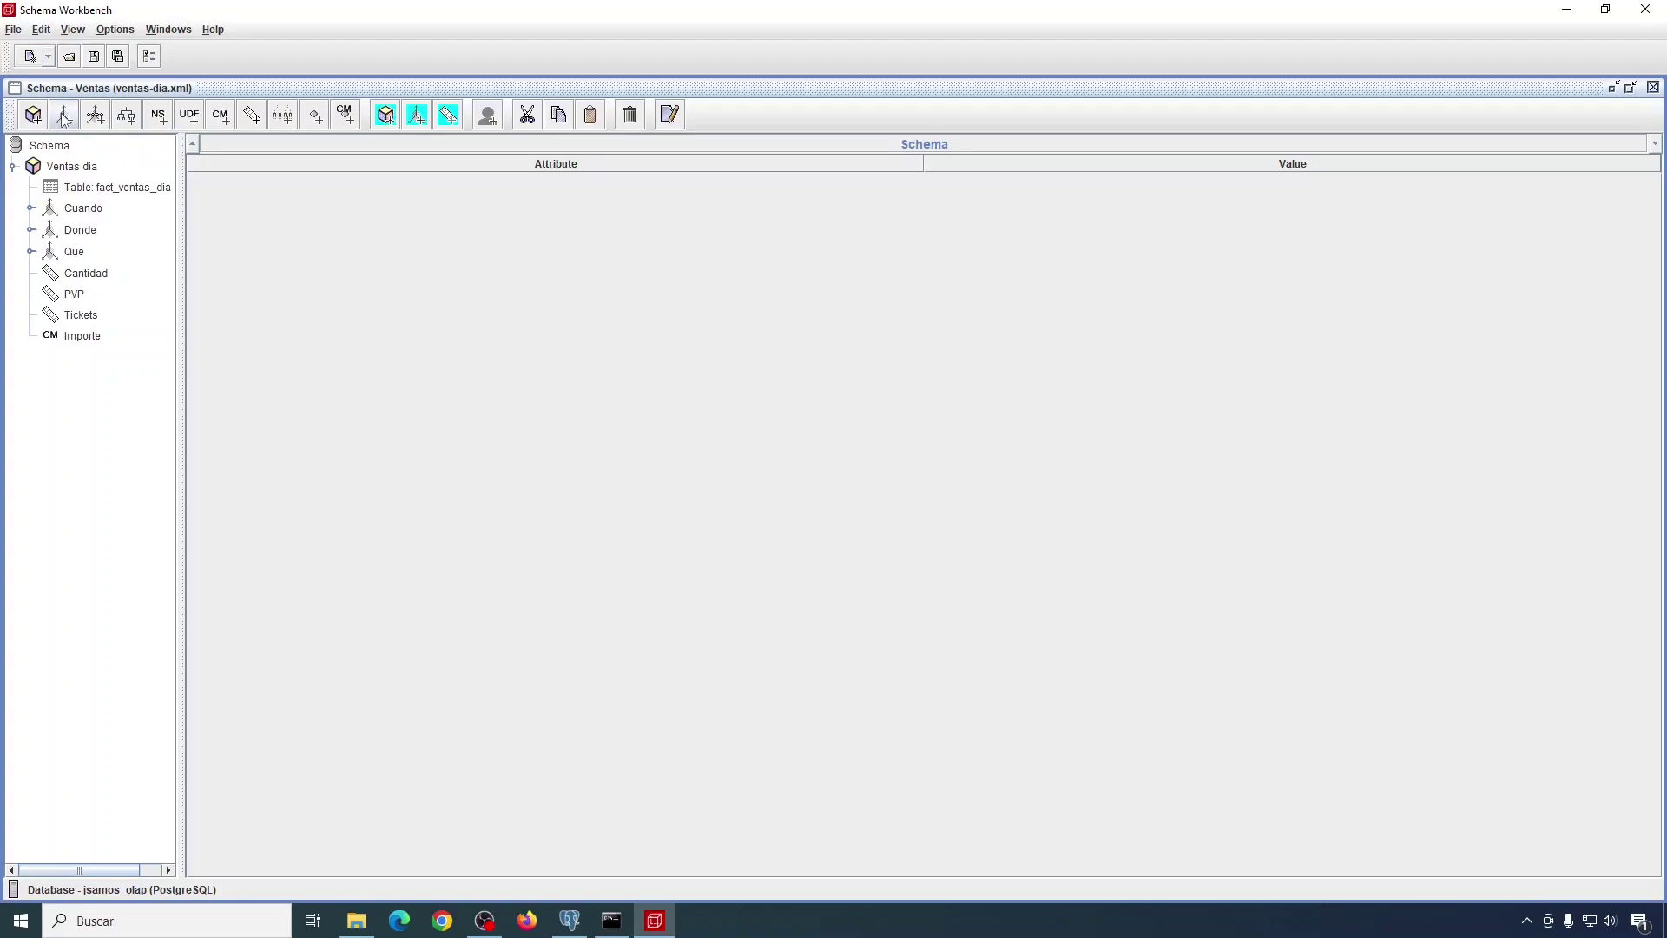
# Step: Test the schema's PostgreSQL database connection and accept the connection settings
pyautogui.click(154, 56)
pyautogui.click(837, 735)
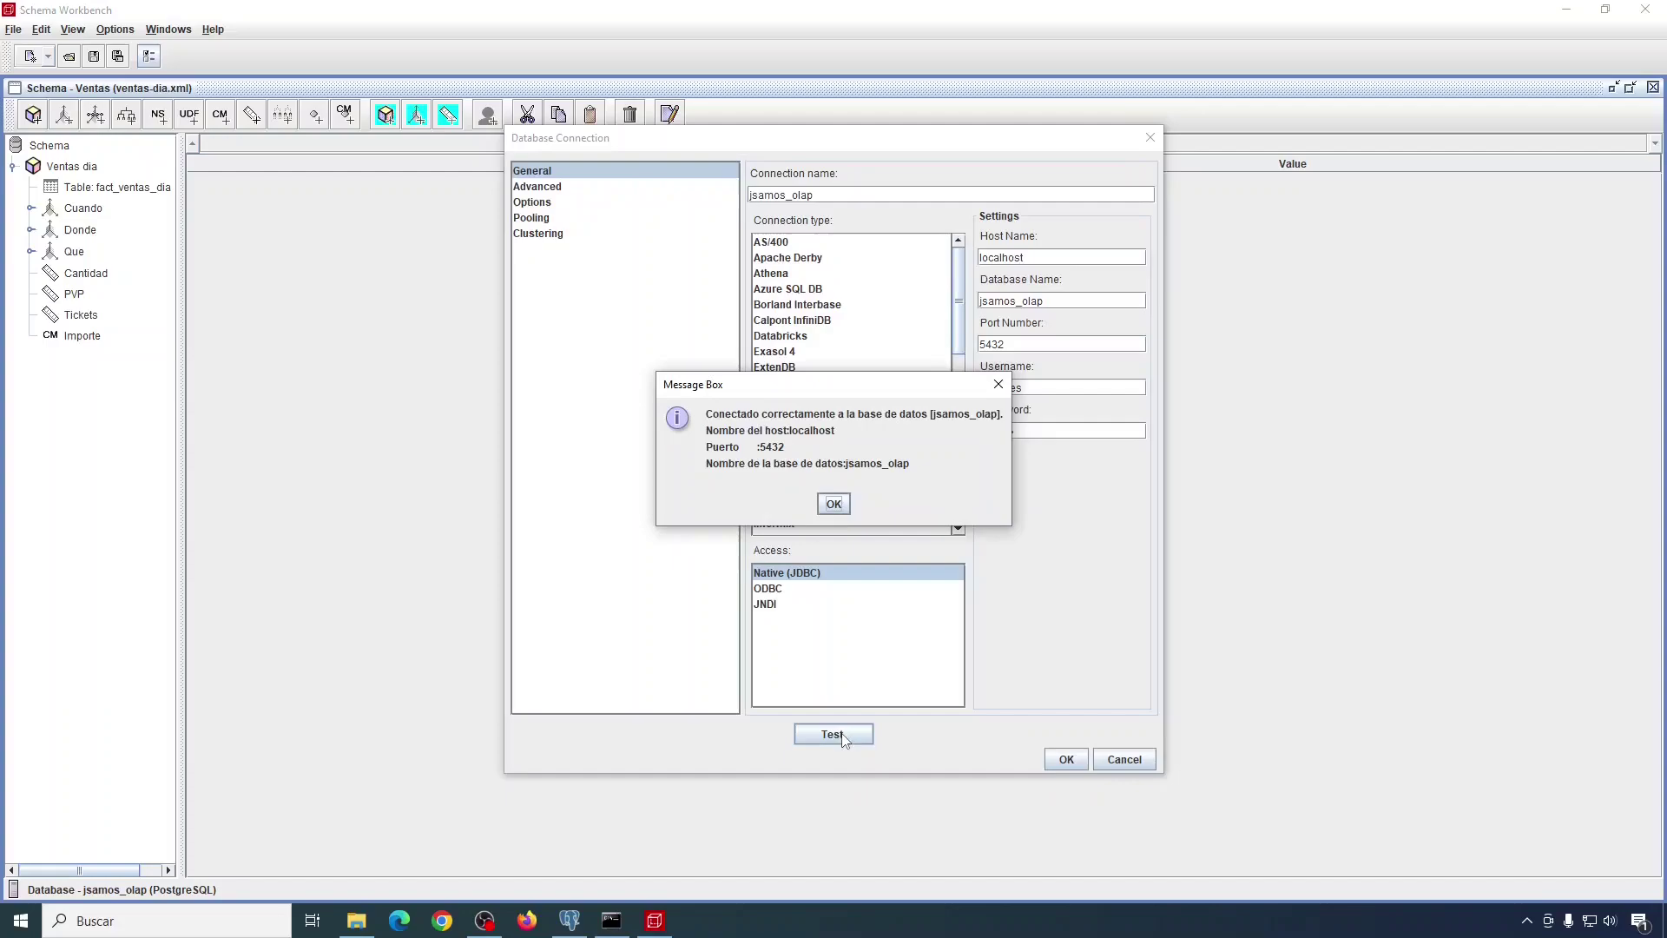
pyautogui.click(835, 505)
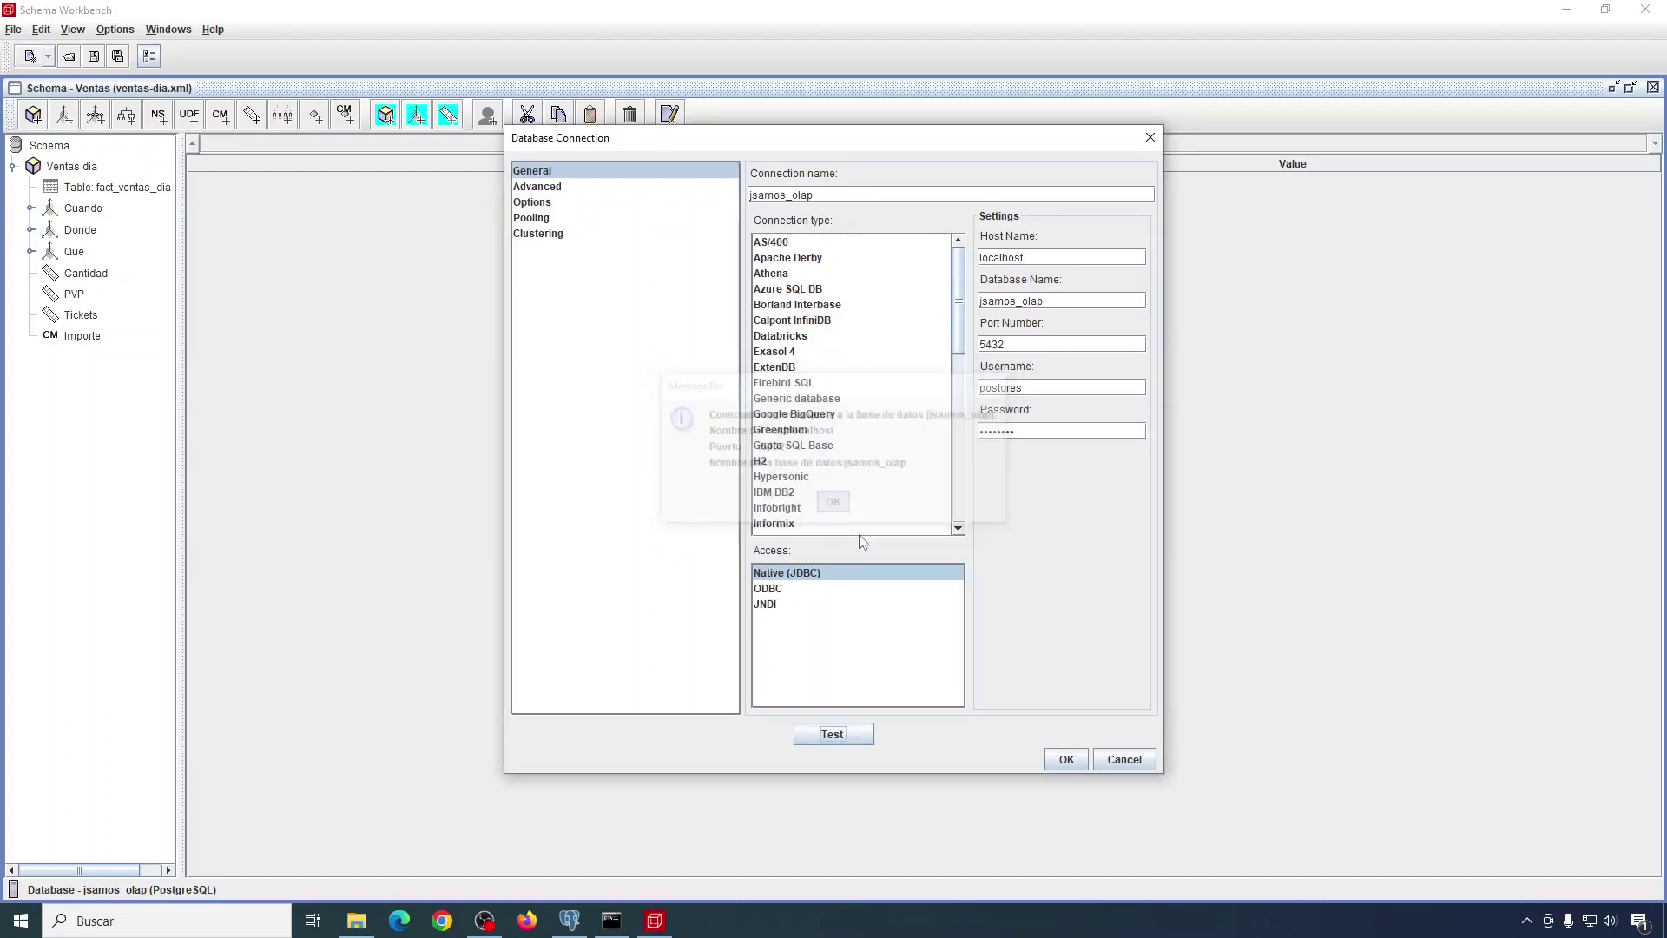
pyautogui.click(1068, 764)
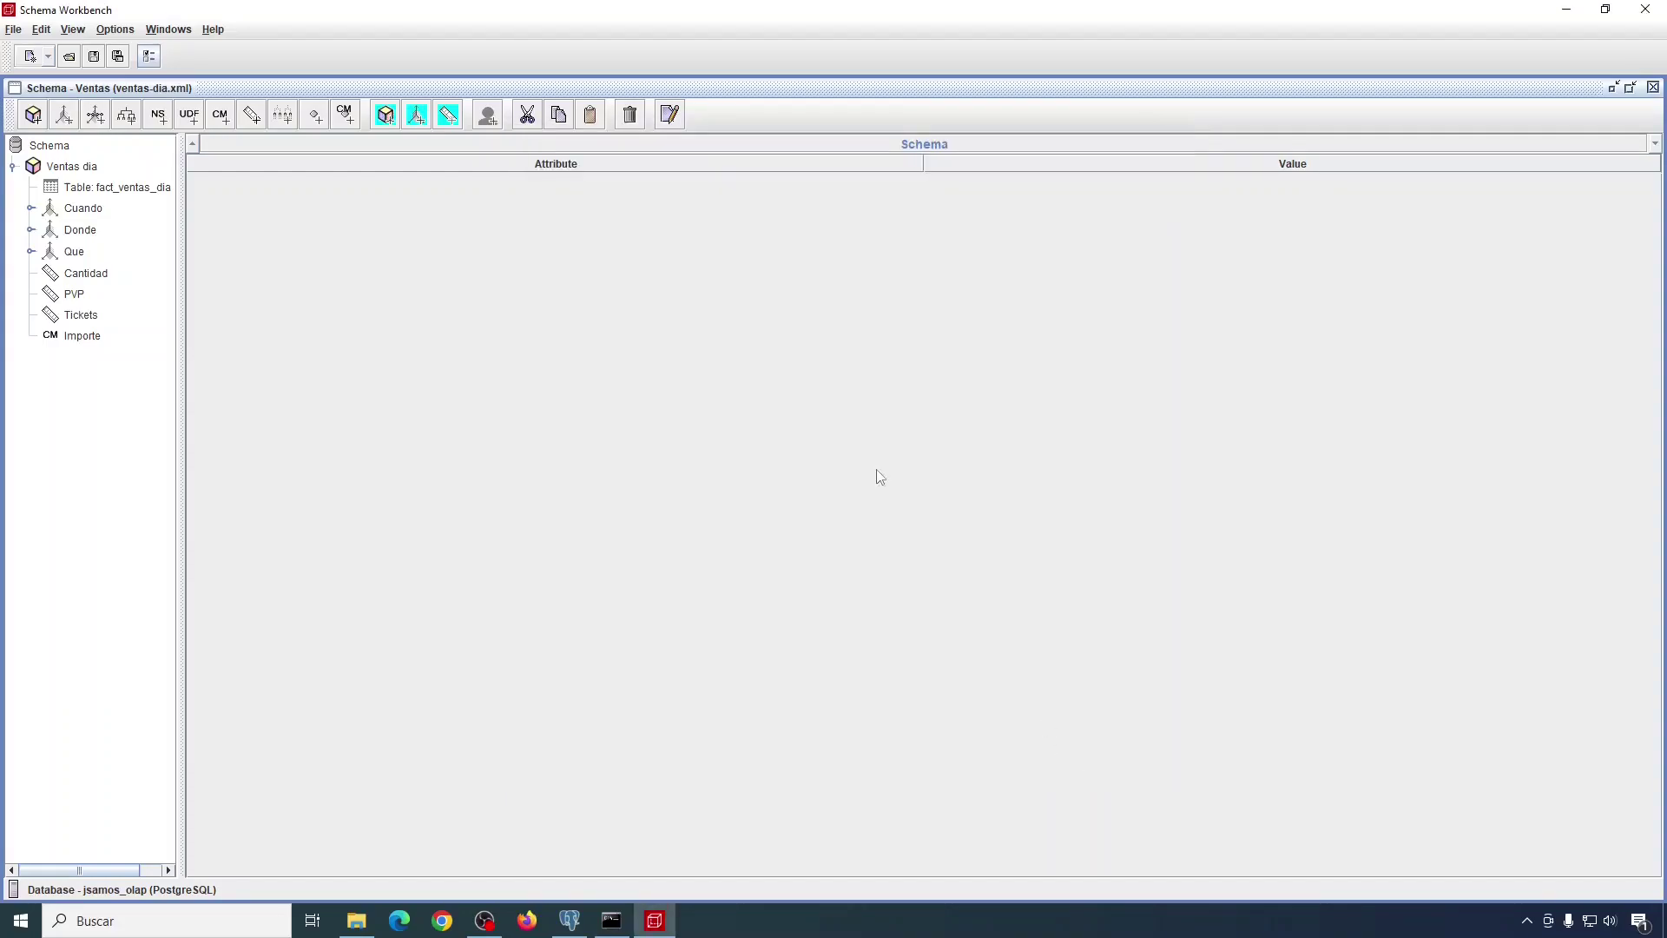
# Step: Create a new MDX query connected to the ventas-dia.xml schema and dismiss the connection message
pyautogui.click(50, 57)
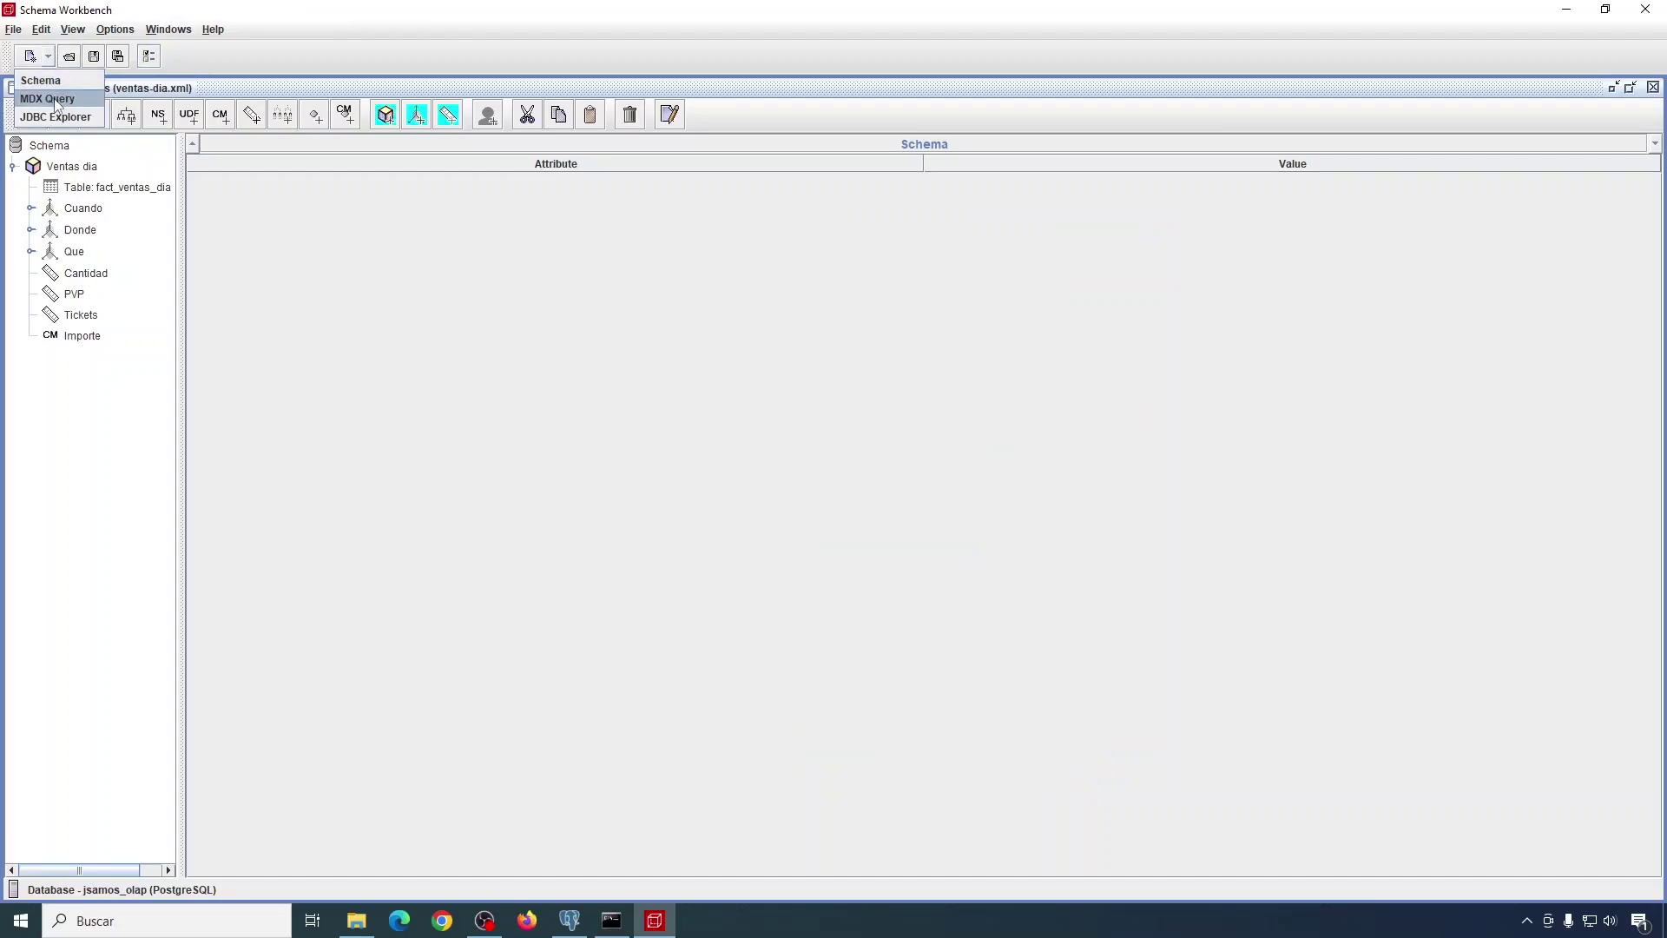
pyautogui.click(54, 98)
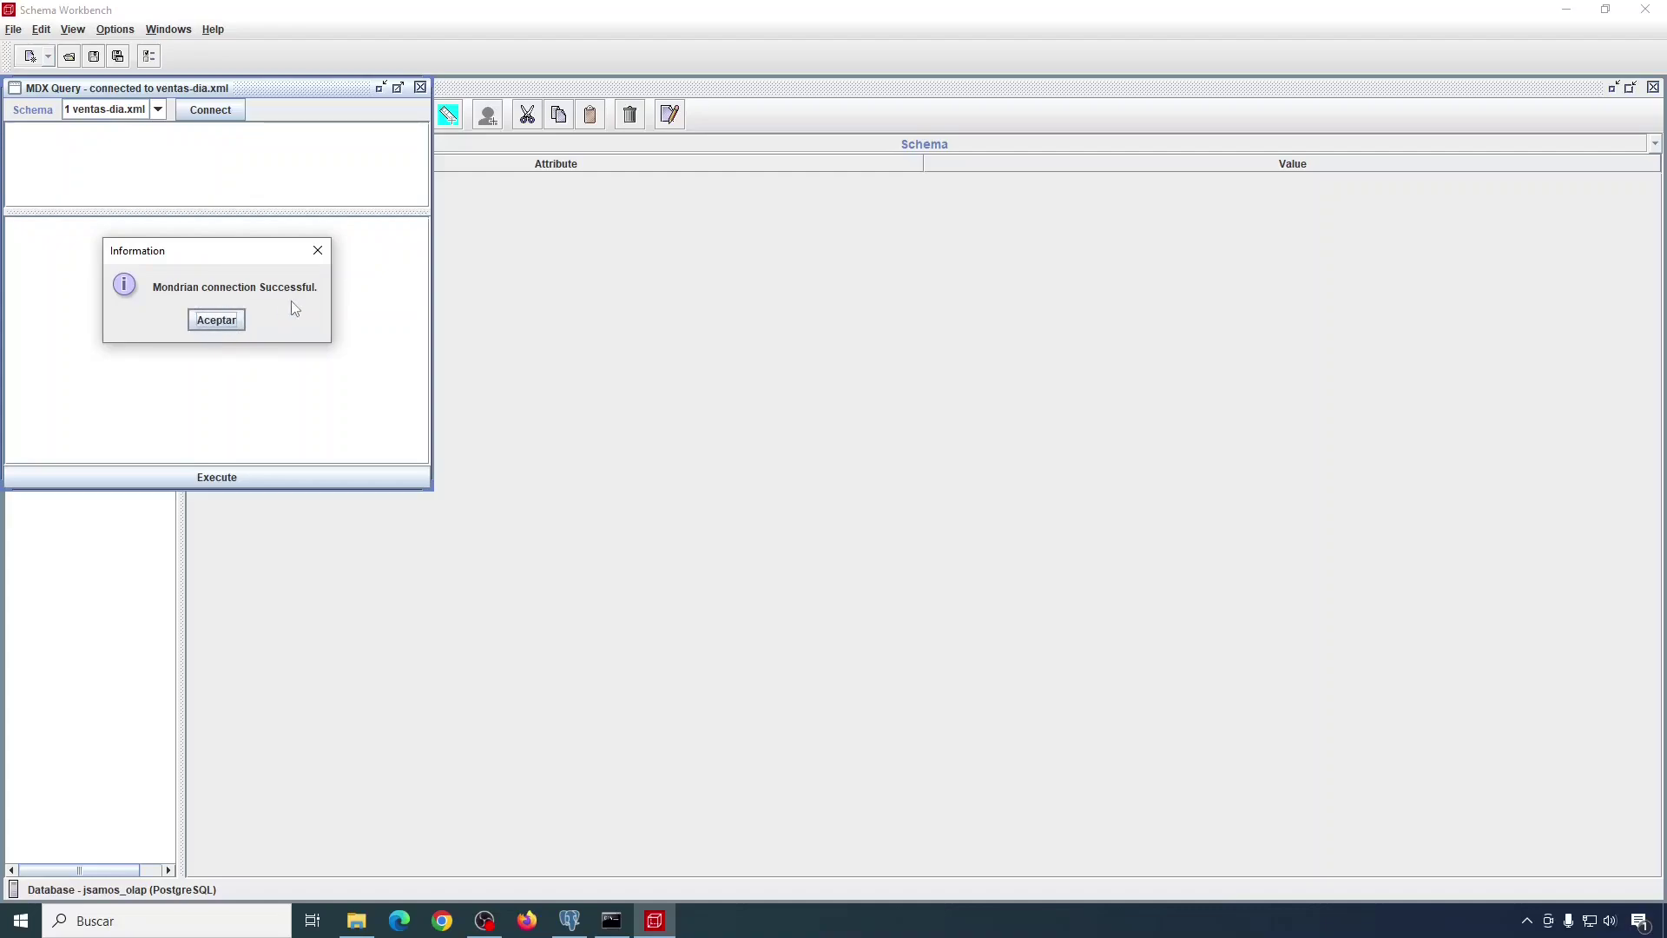
pyautogui.click(209, 322)
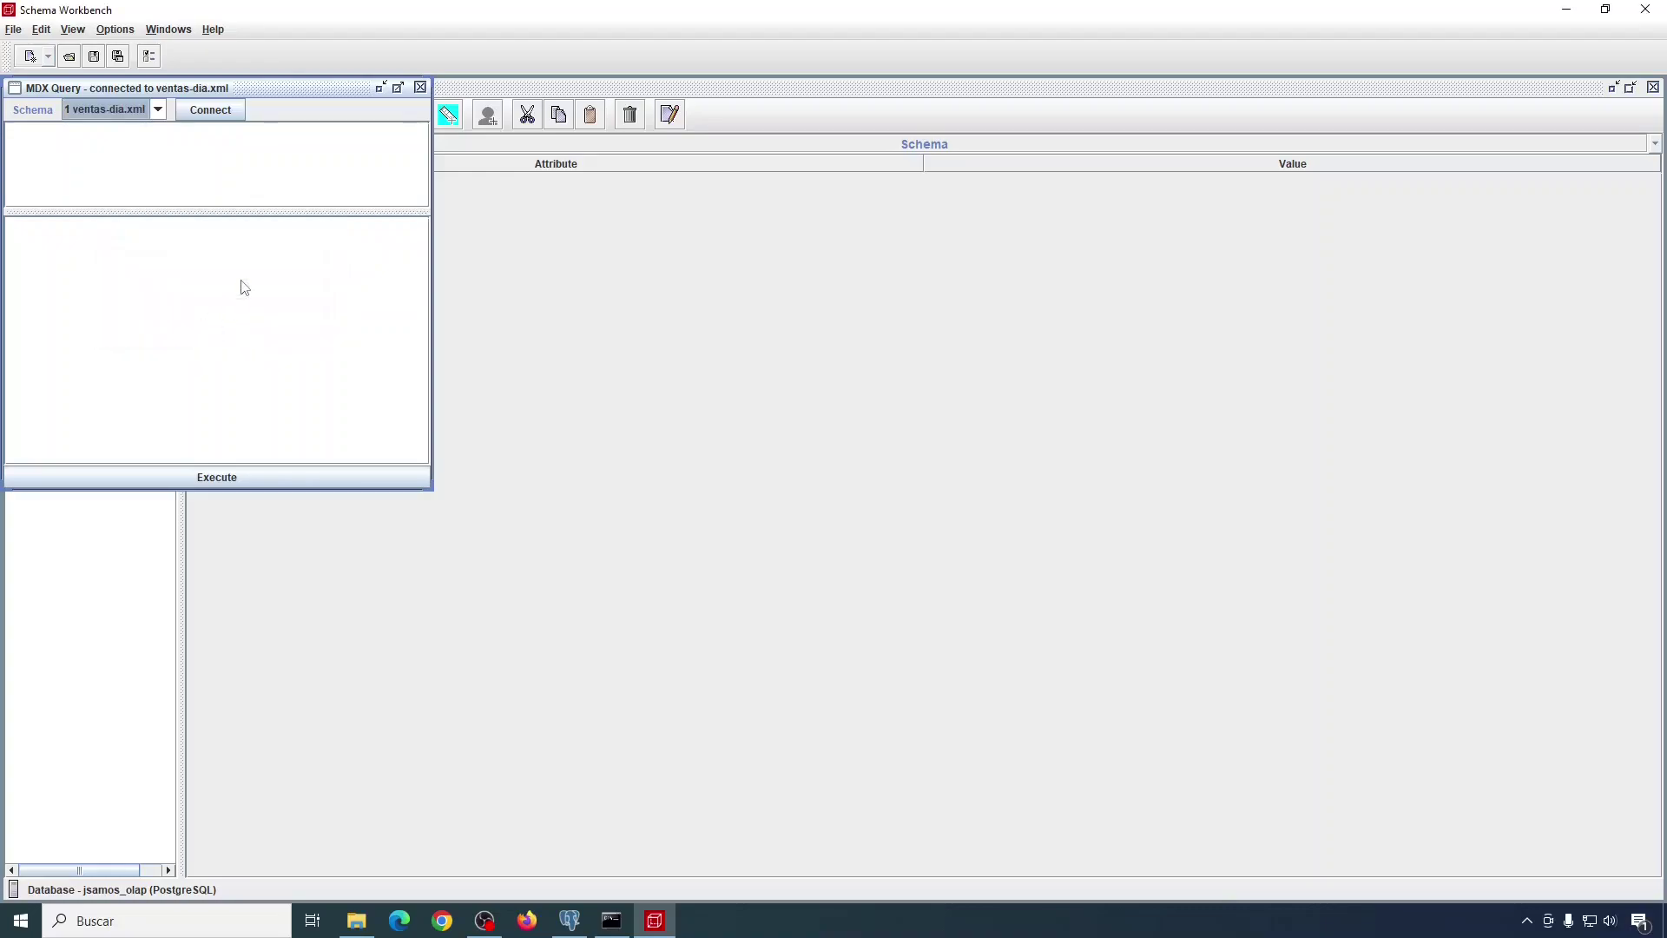
# Step: Maximize the MDX query window, check the available schemas, and enlarge the query editing area
pyautogui.click(399, 88)
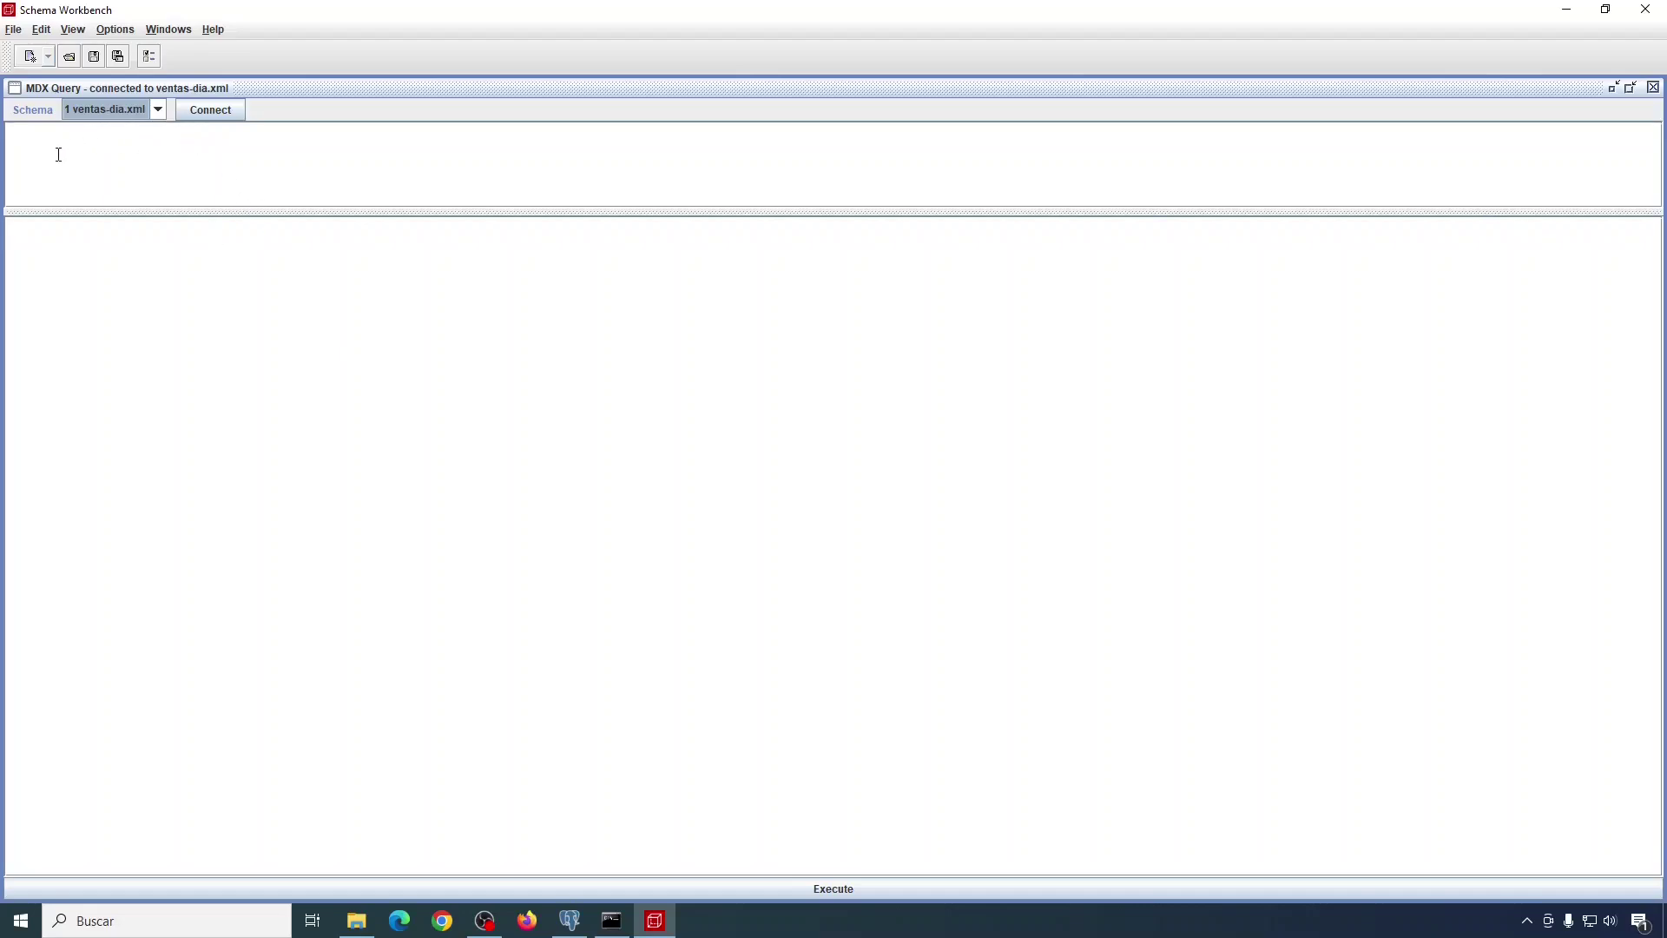
pyautogui.click(159, 110)
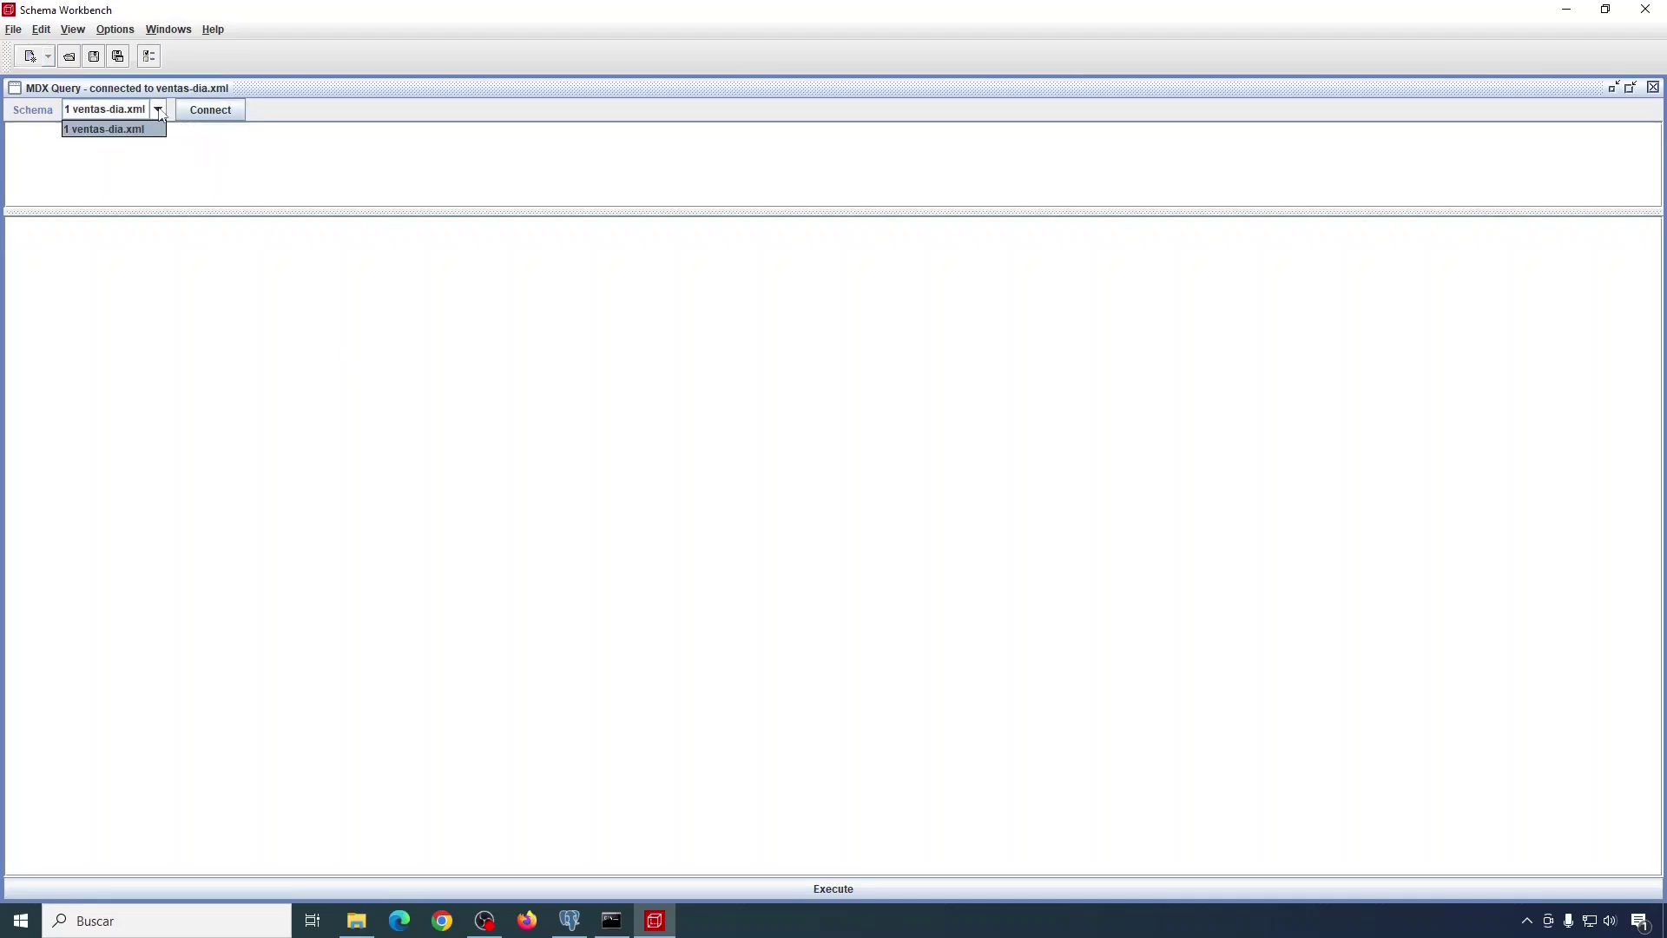
pyautogui.click(159, 111)
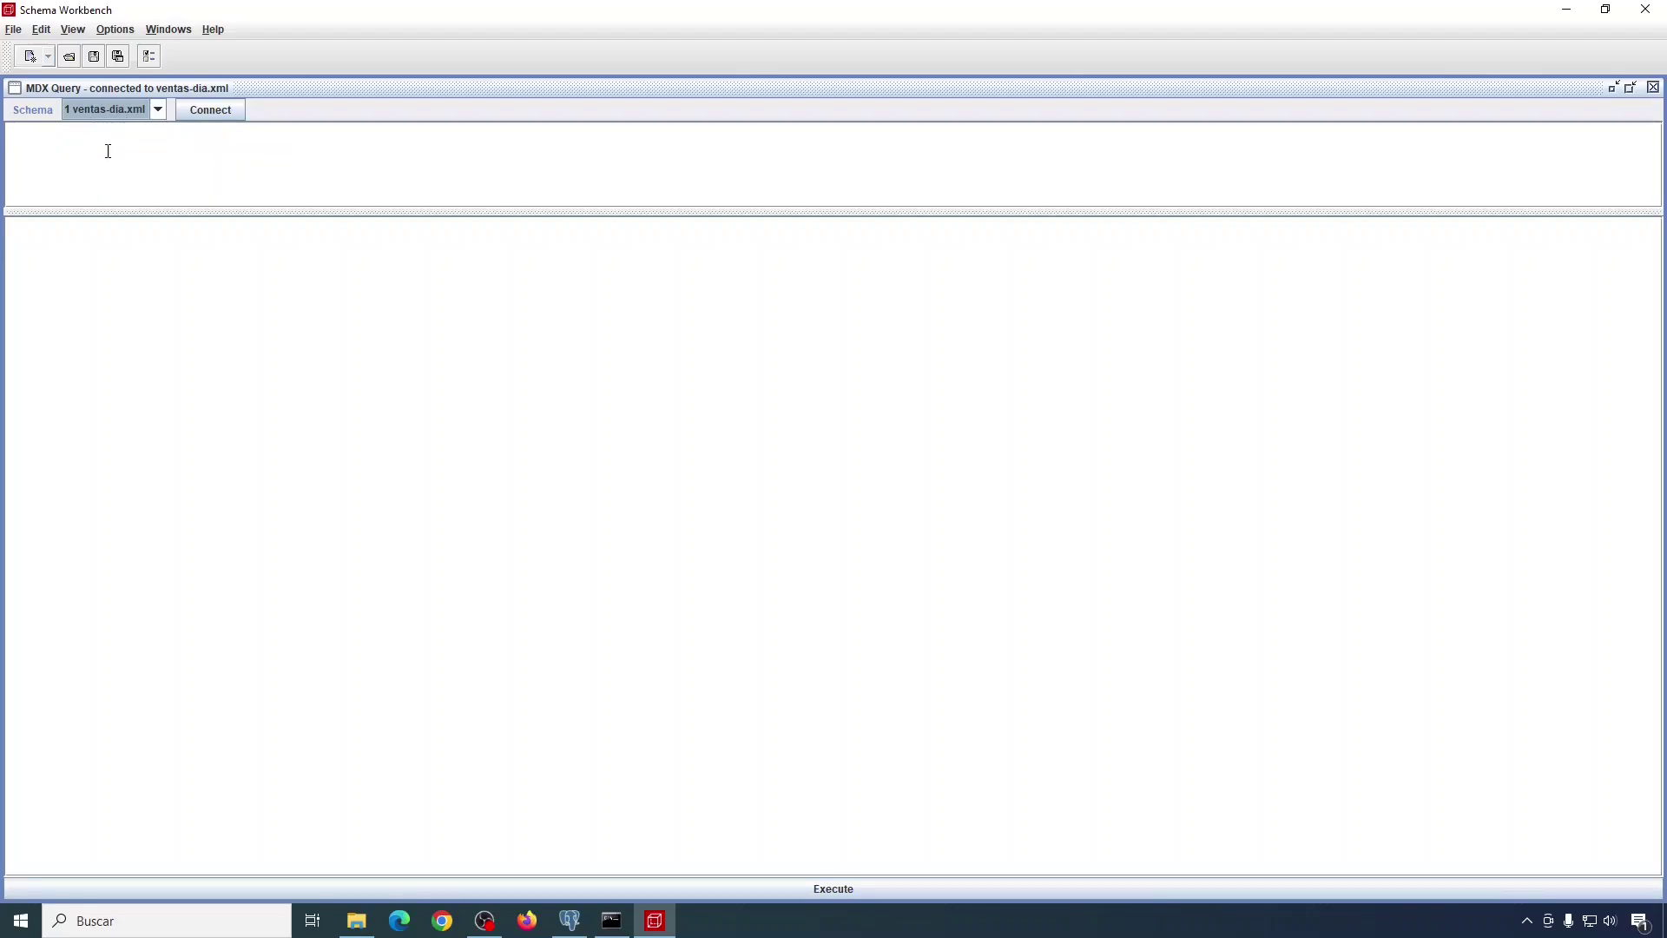
pyautogui.moveTo(127, 211); pyautogui.dragTo(121, 285)
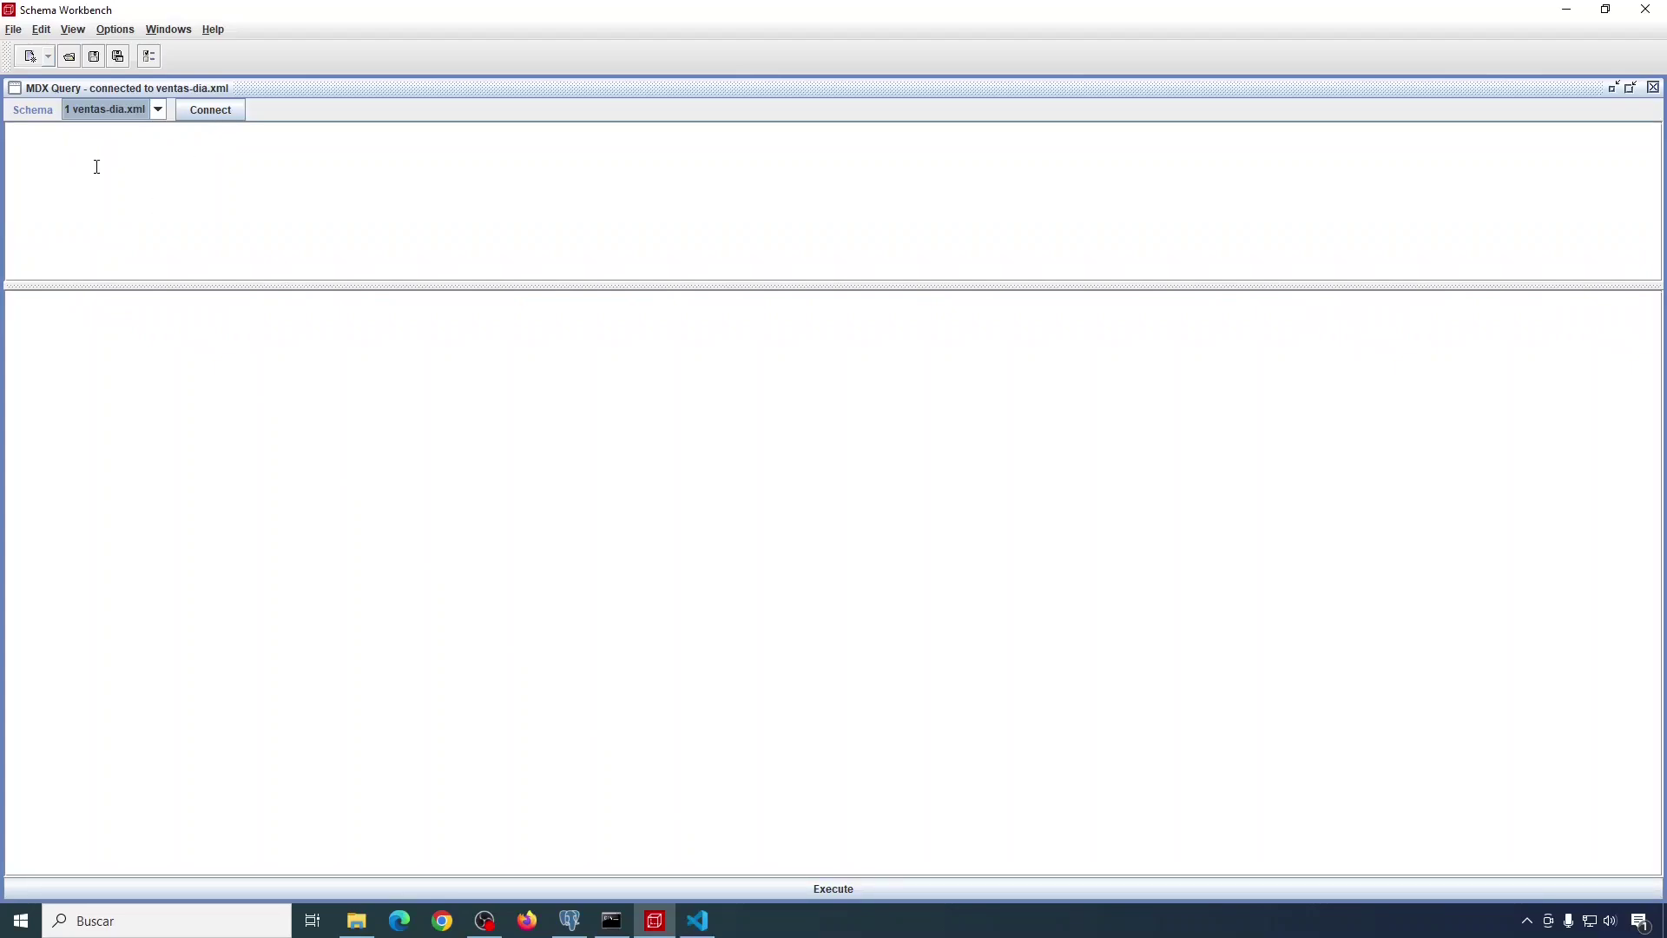
# Step: Switch to Visual Studio Code and copy the "Importe total por año" query from mdx-sql3.txt
pyautogui.hotkey('alt', 'Tab')
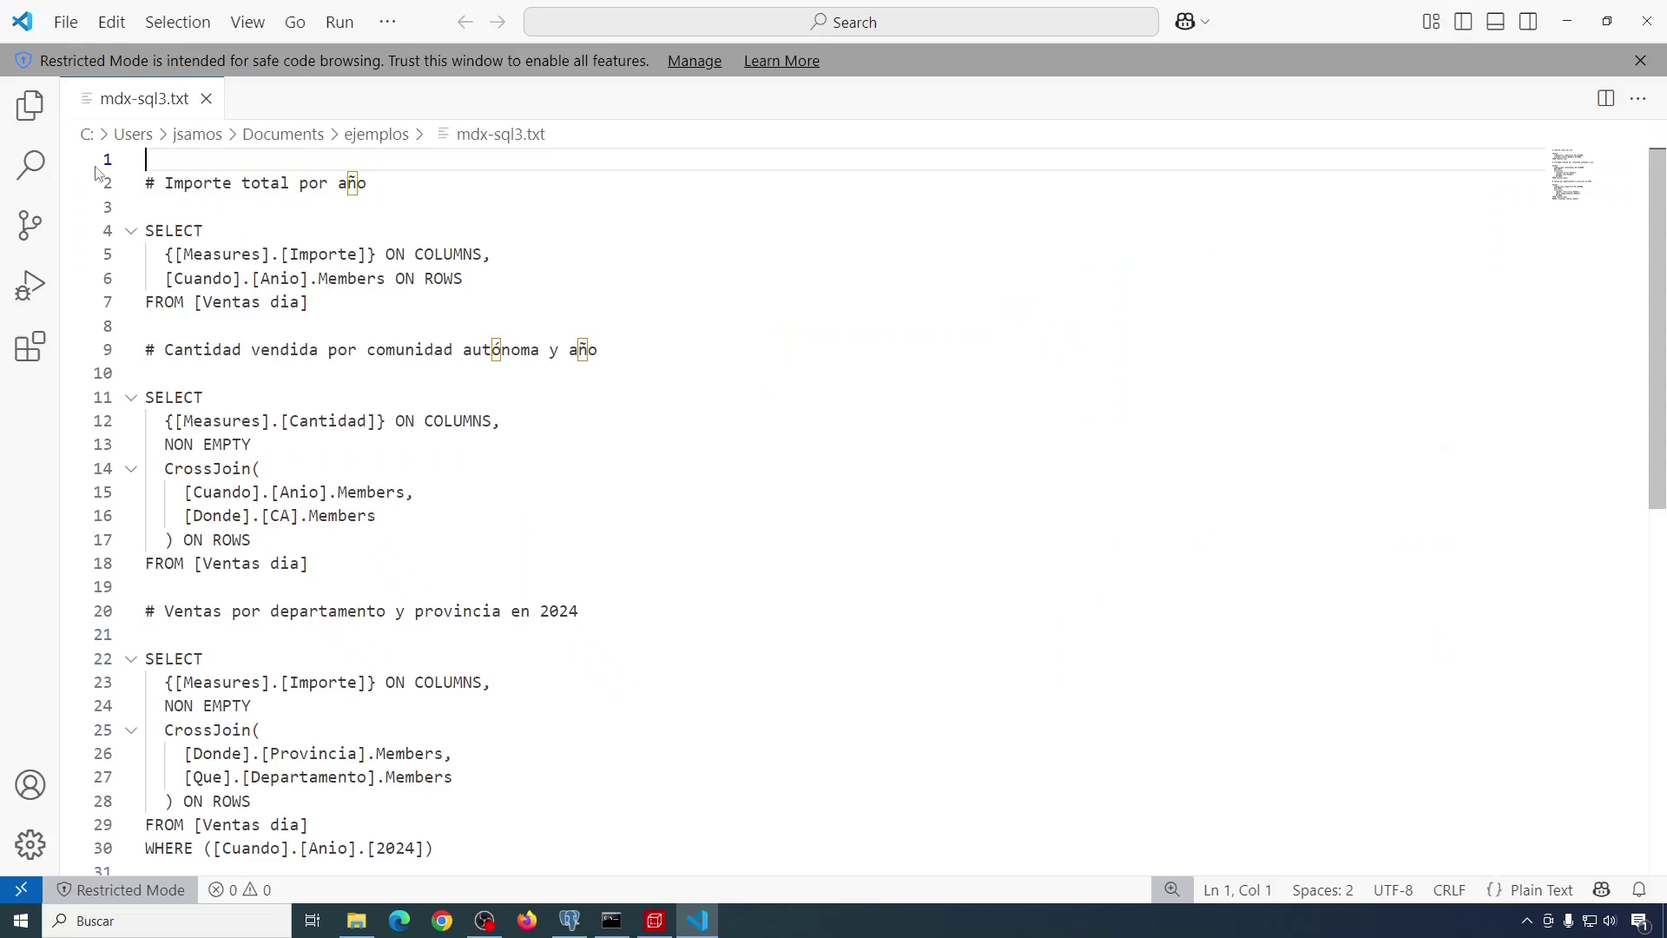
pyautogui.moveTo(145, 230); pyautogui.dragTo(344, 308)
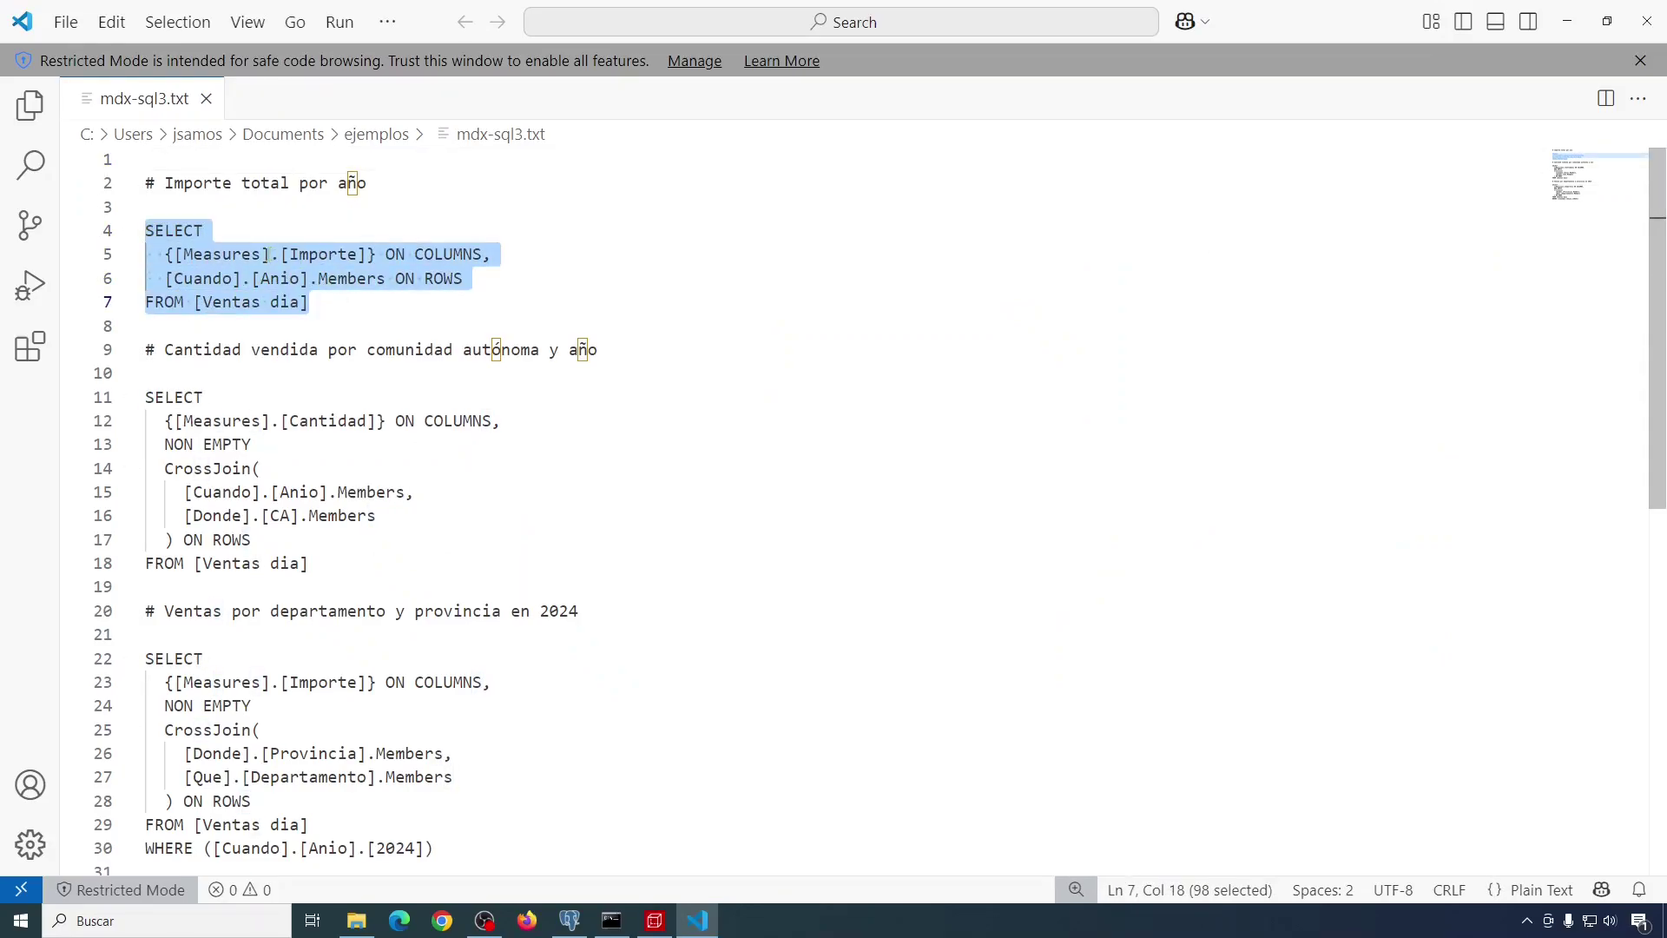
pyautogui.rightClick(237, 257)
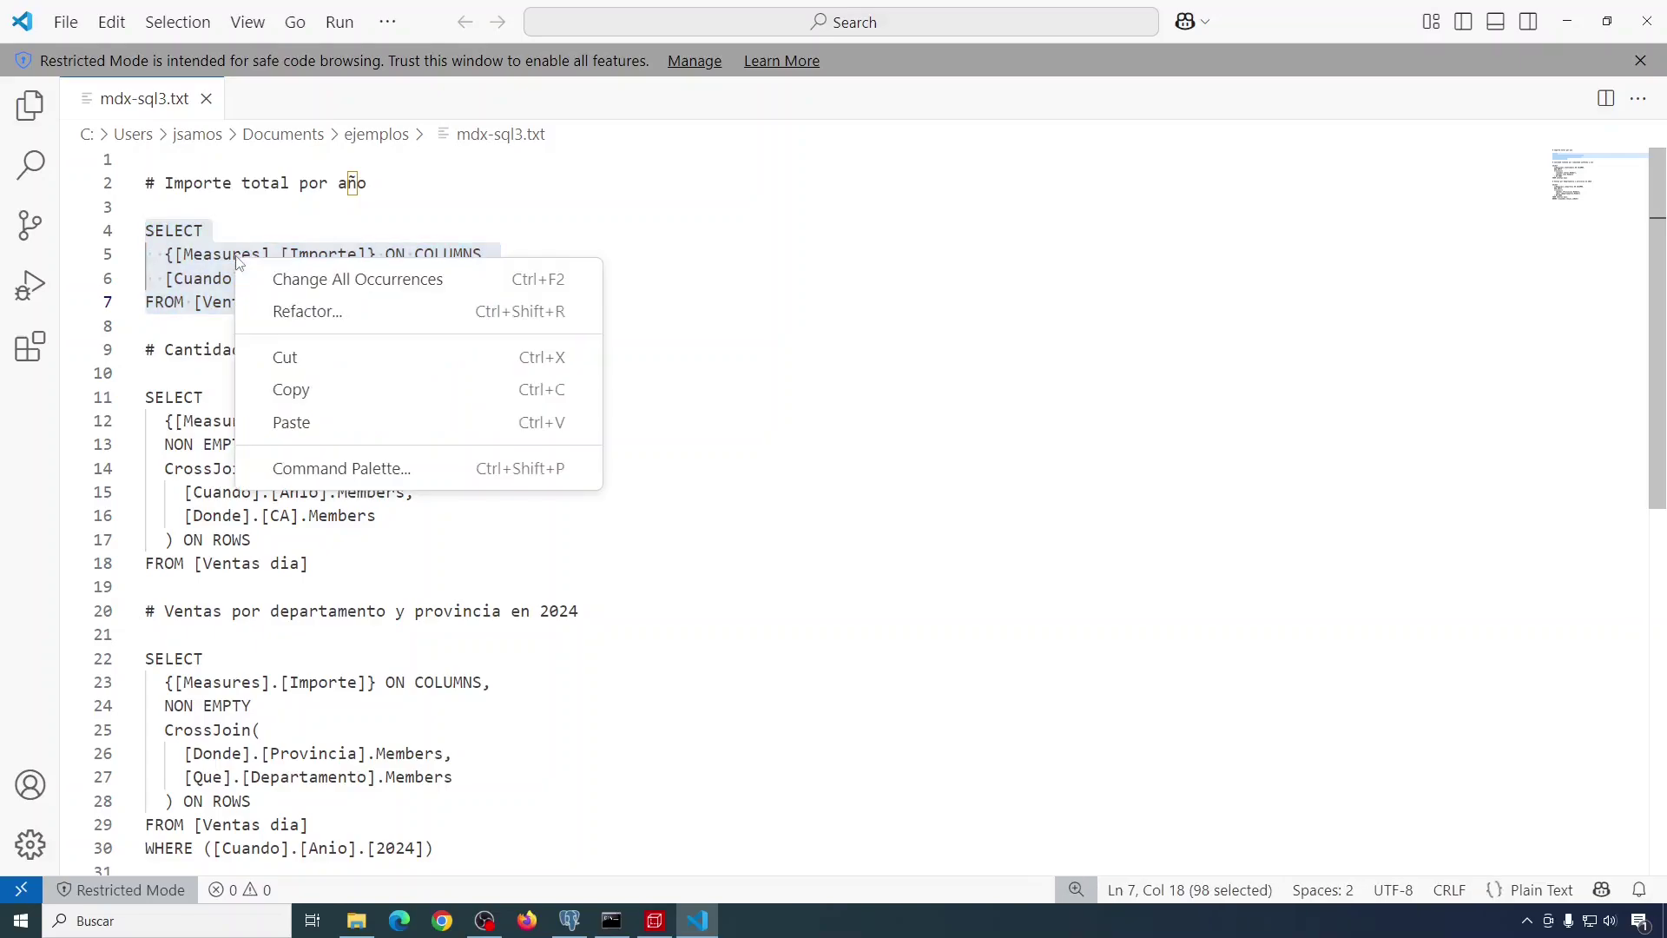
pyautogui.click(298, 393)
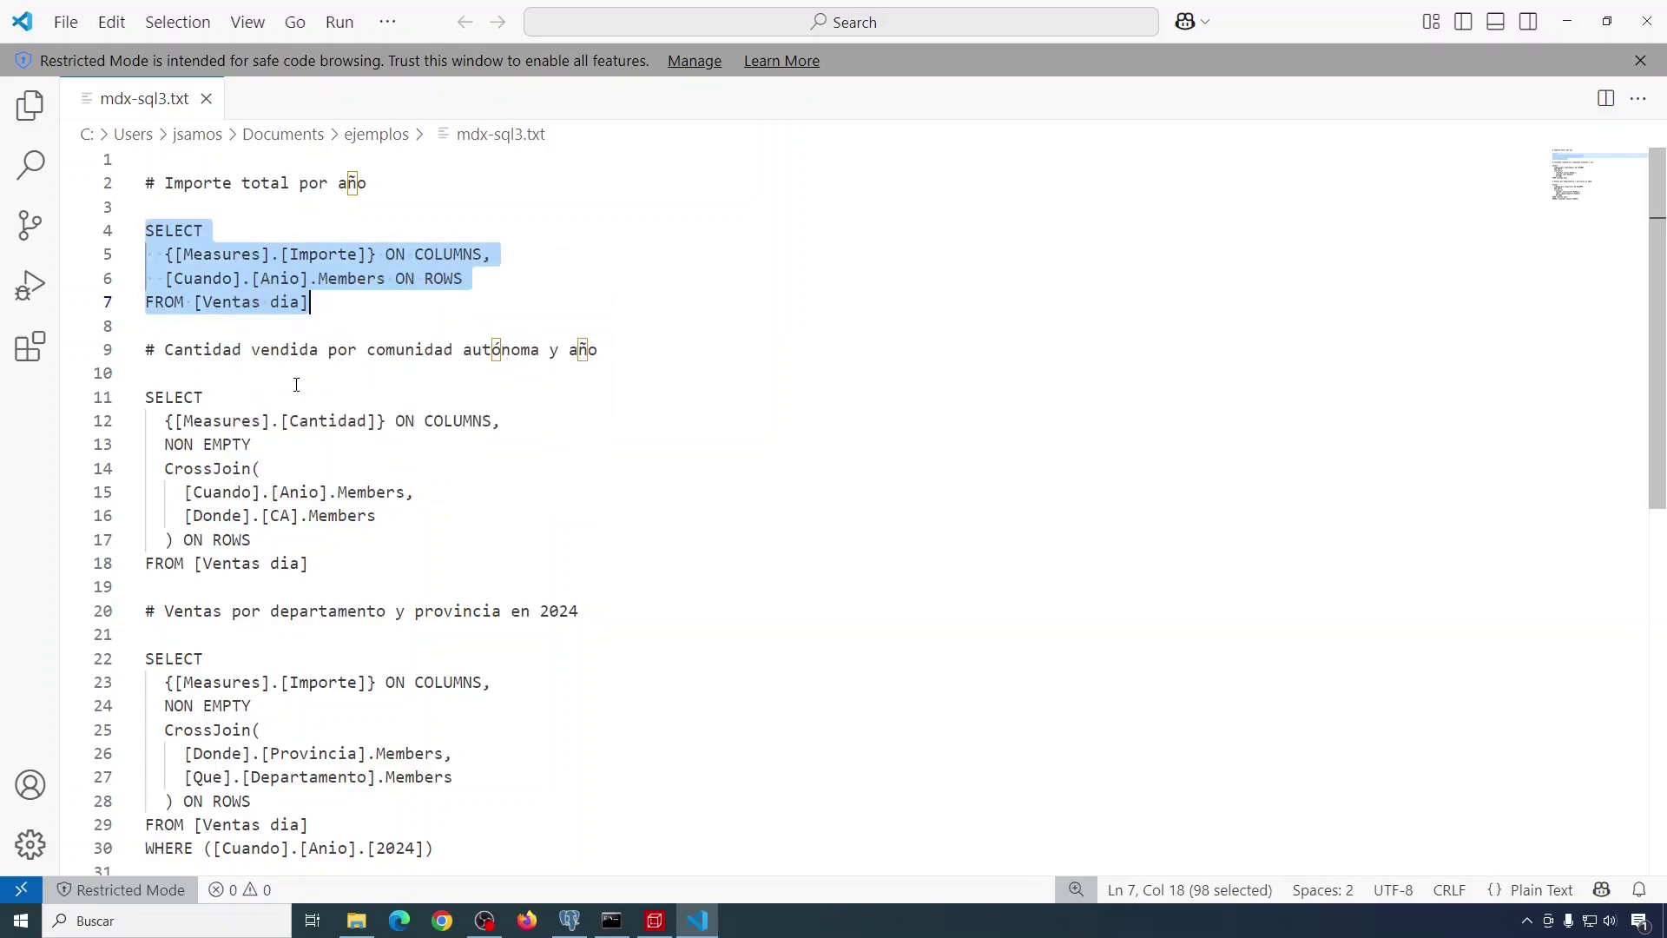
# Step: Return to Schema Workbench, paste the copied Importe-by-Anio query into the empty MDX editor, and run it
pyautogui.hotkey('alt', 'Tab')
pyautogui.rightClick(160, 166)
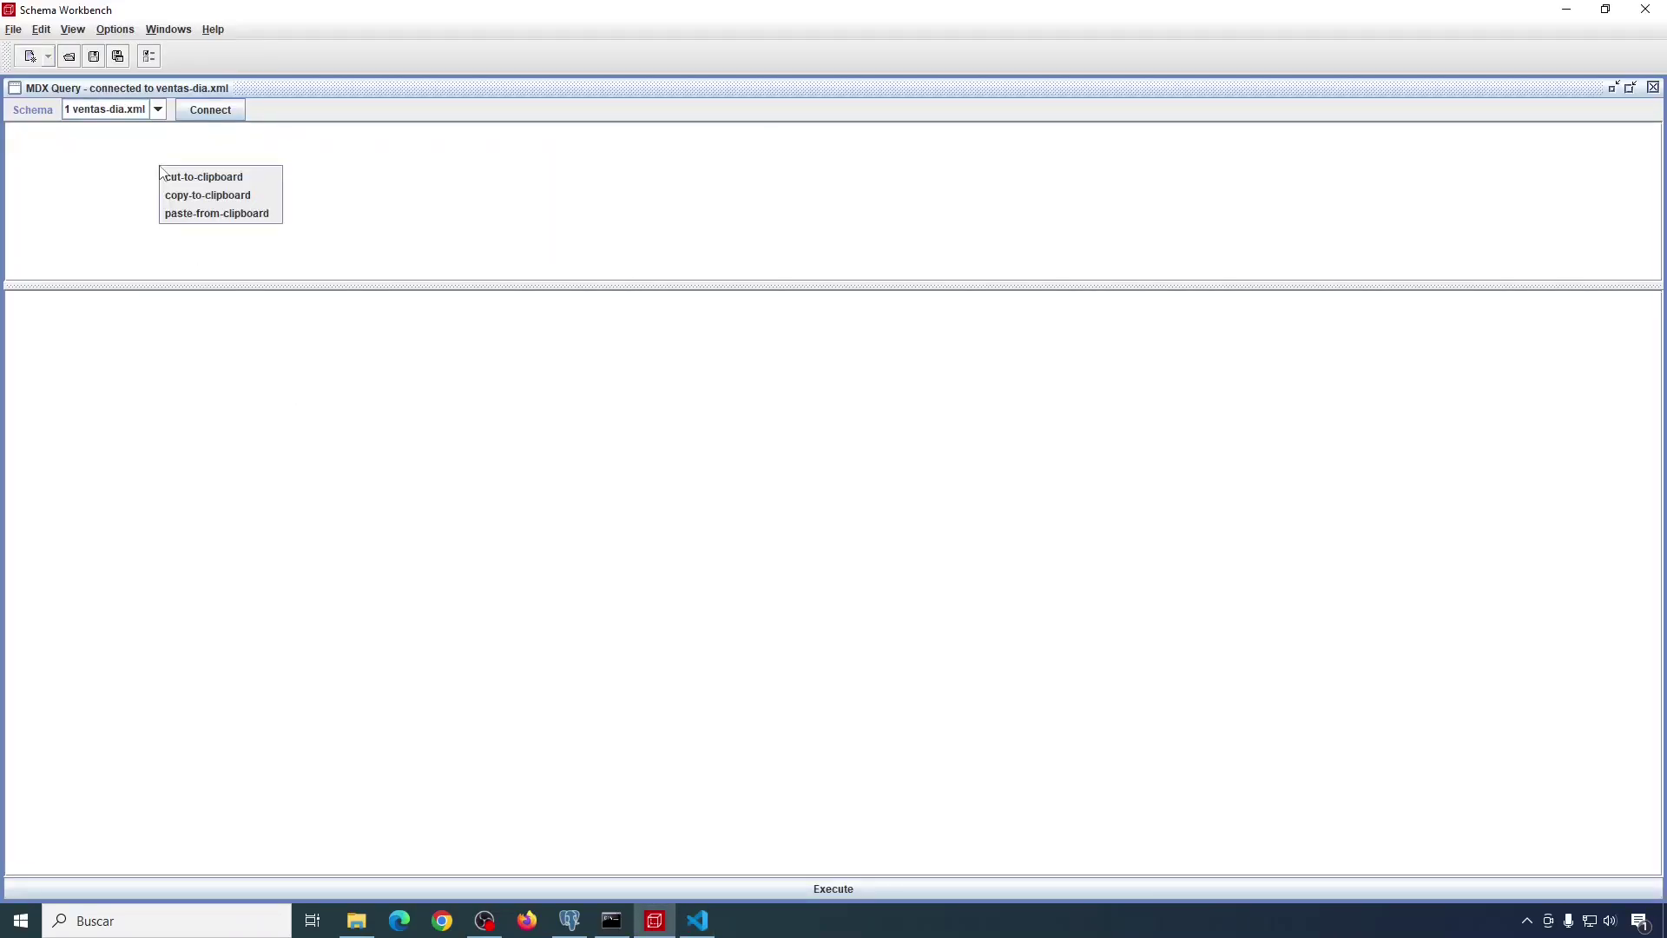
pyautogui.click(217, 214)
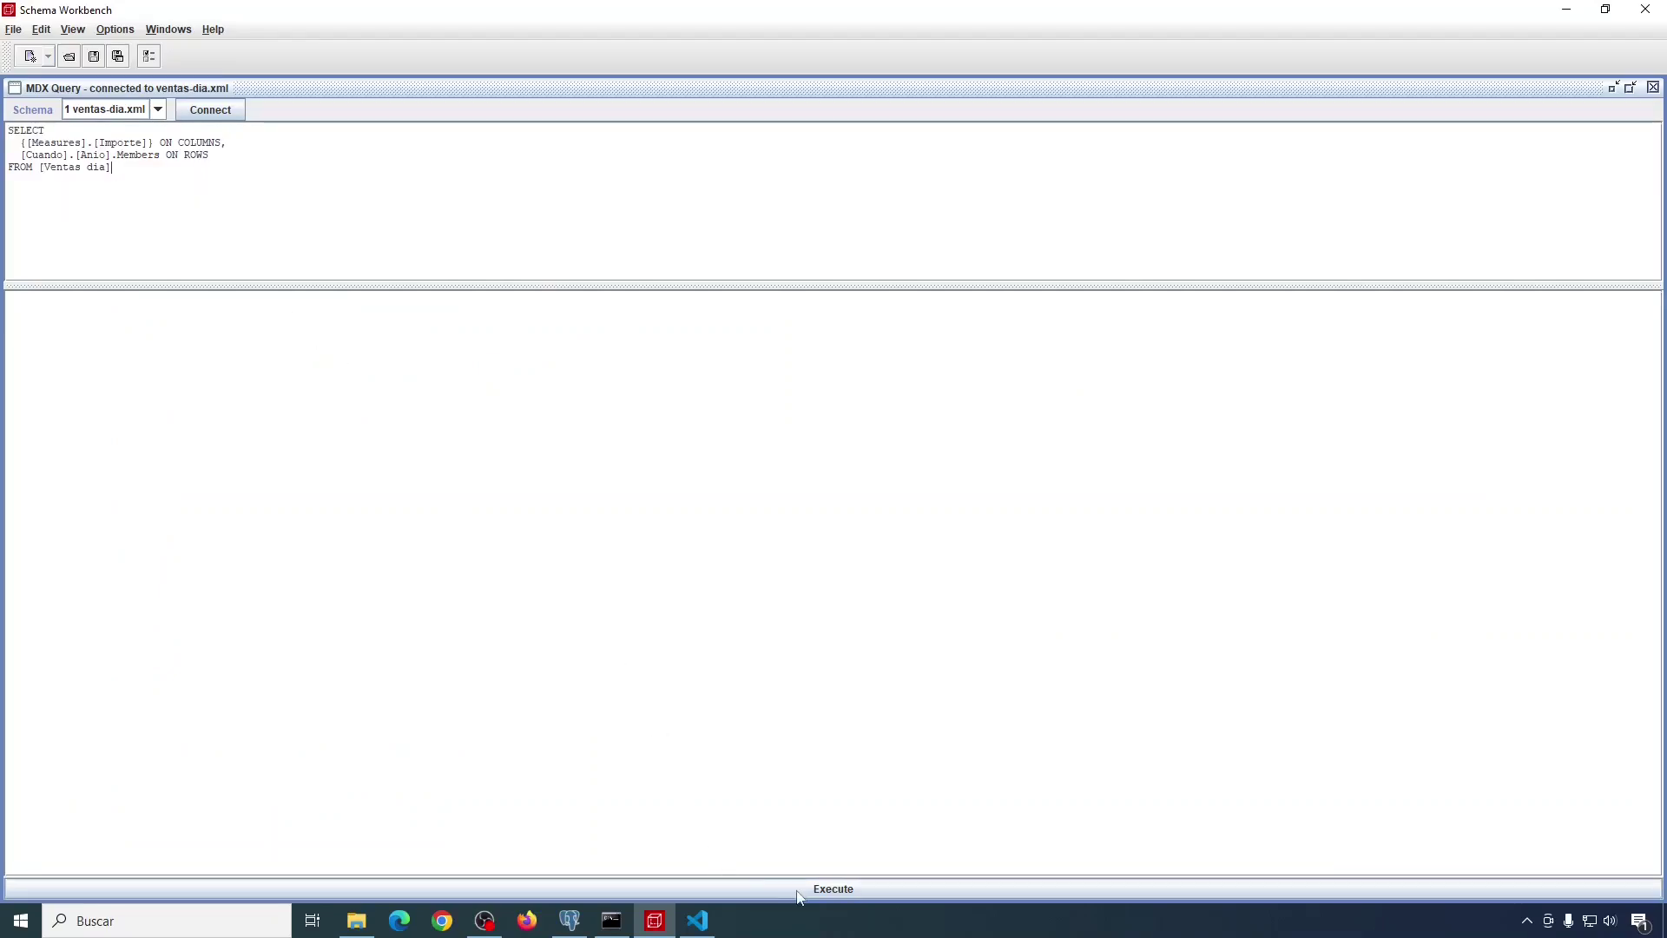
pyautogui.click(837, 888)
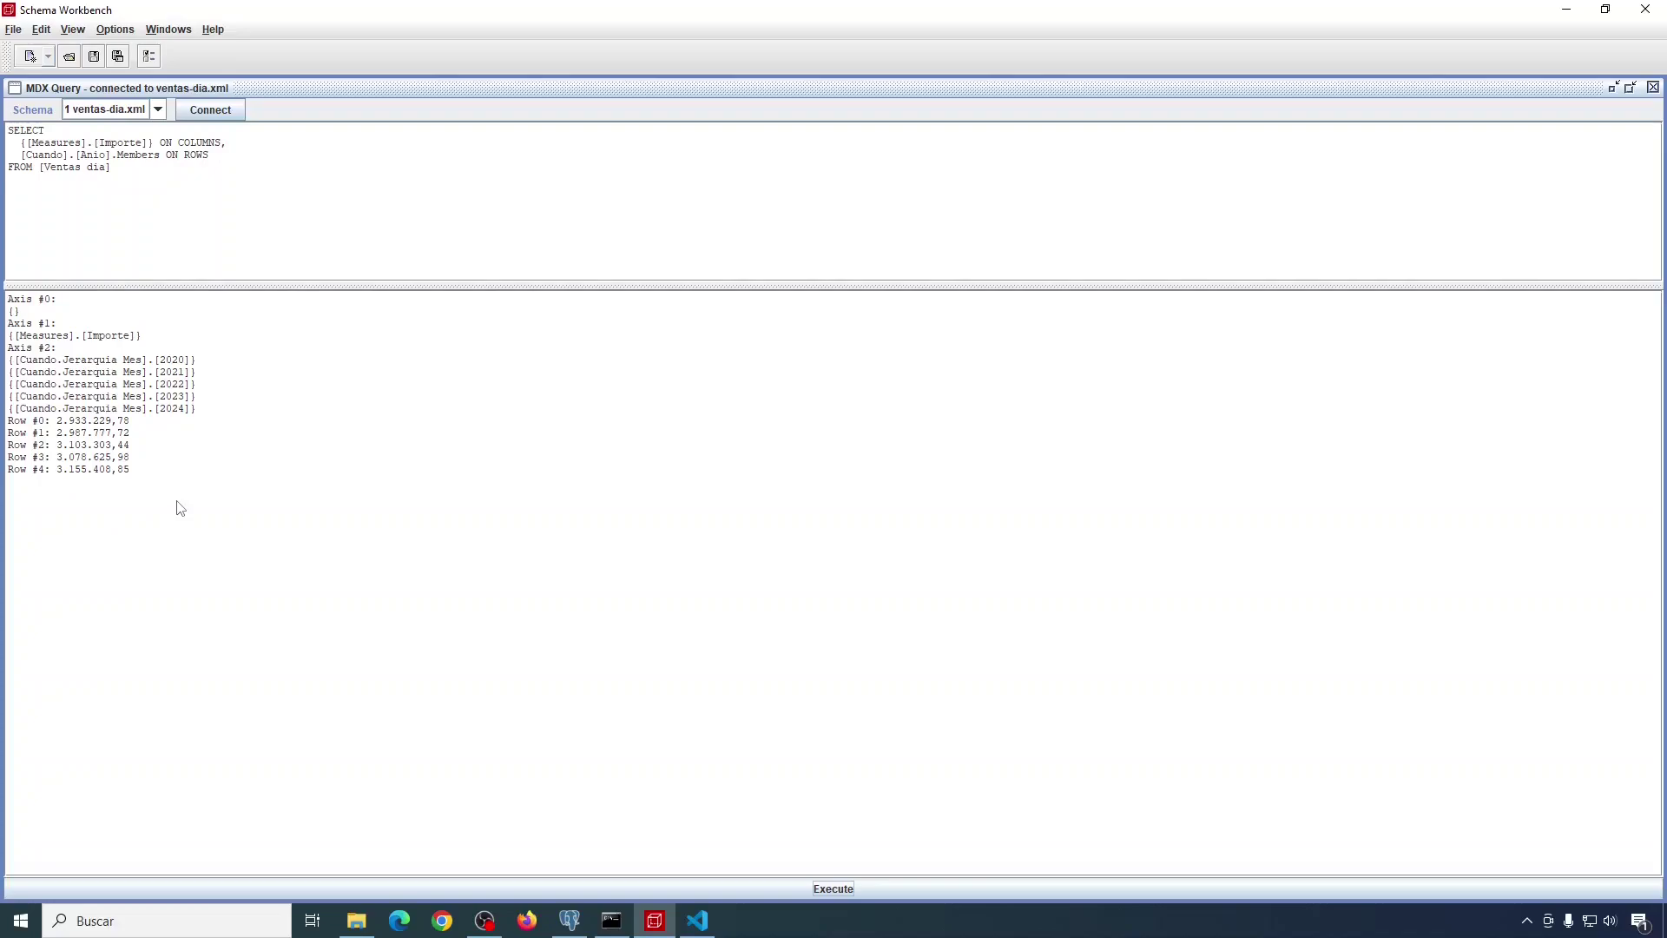
# Step: Switch to Visual Studio Code and copy the "Cantidad vendida por comunidad autónoma y año" query from mdx-sql3.txt
pyautogui.hotkey('alt', 'Tab')
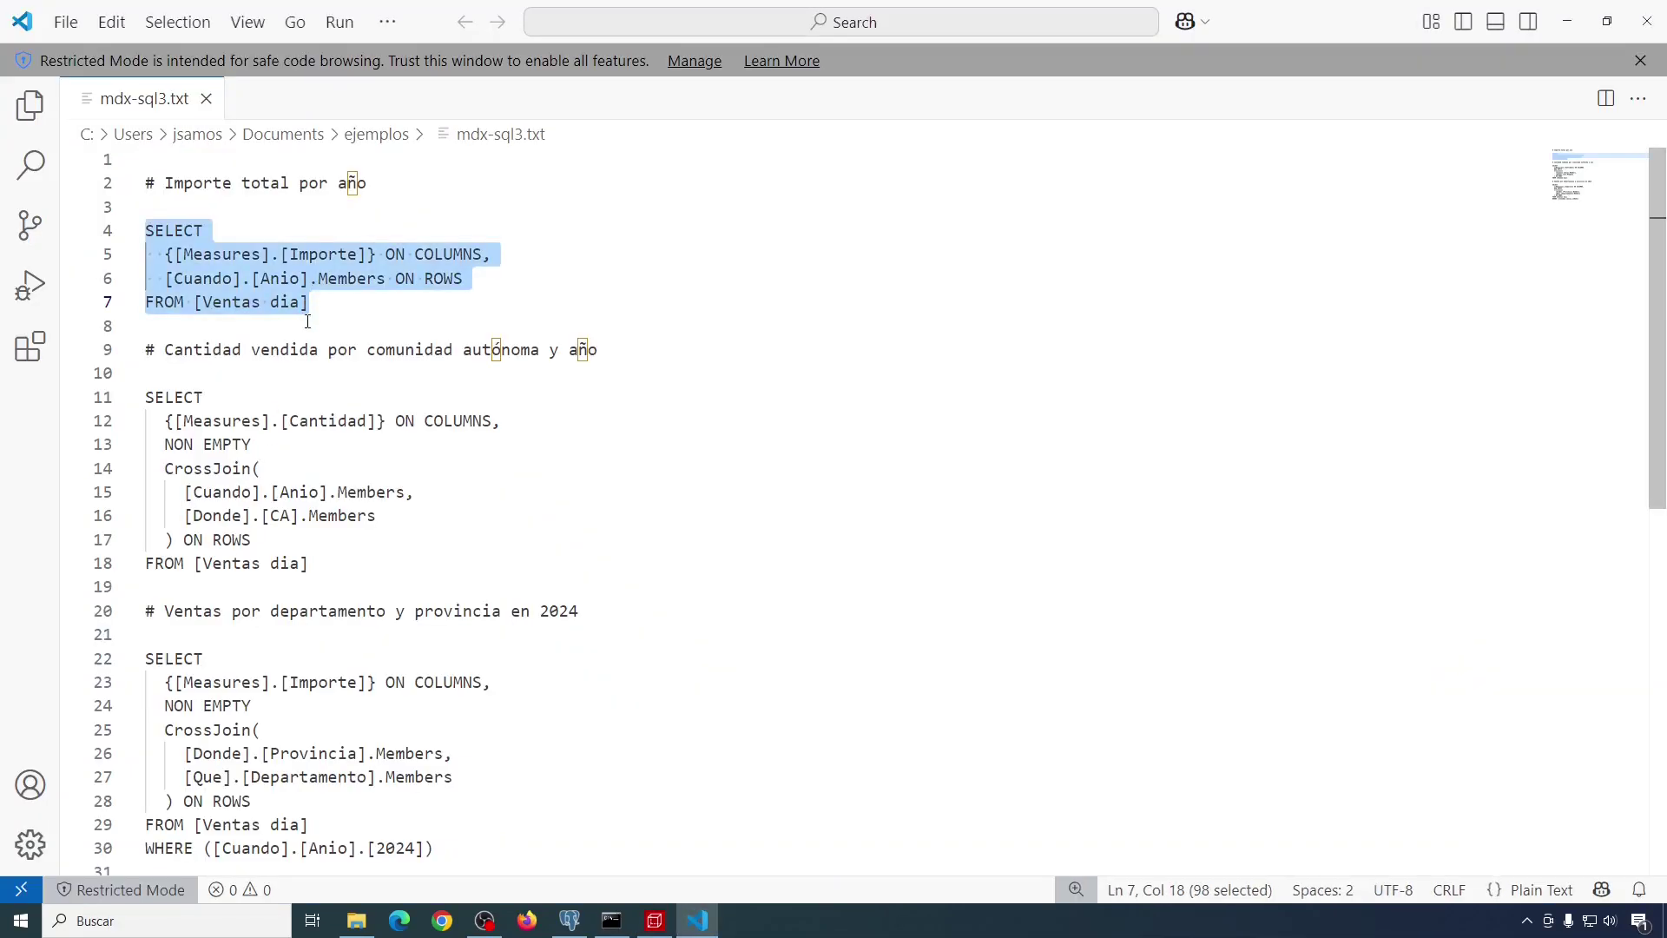
pyautogui.scroll(-1, 332, 393)
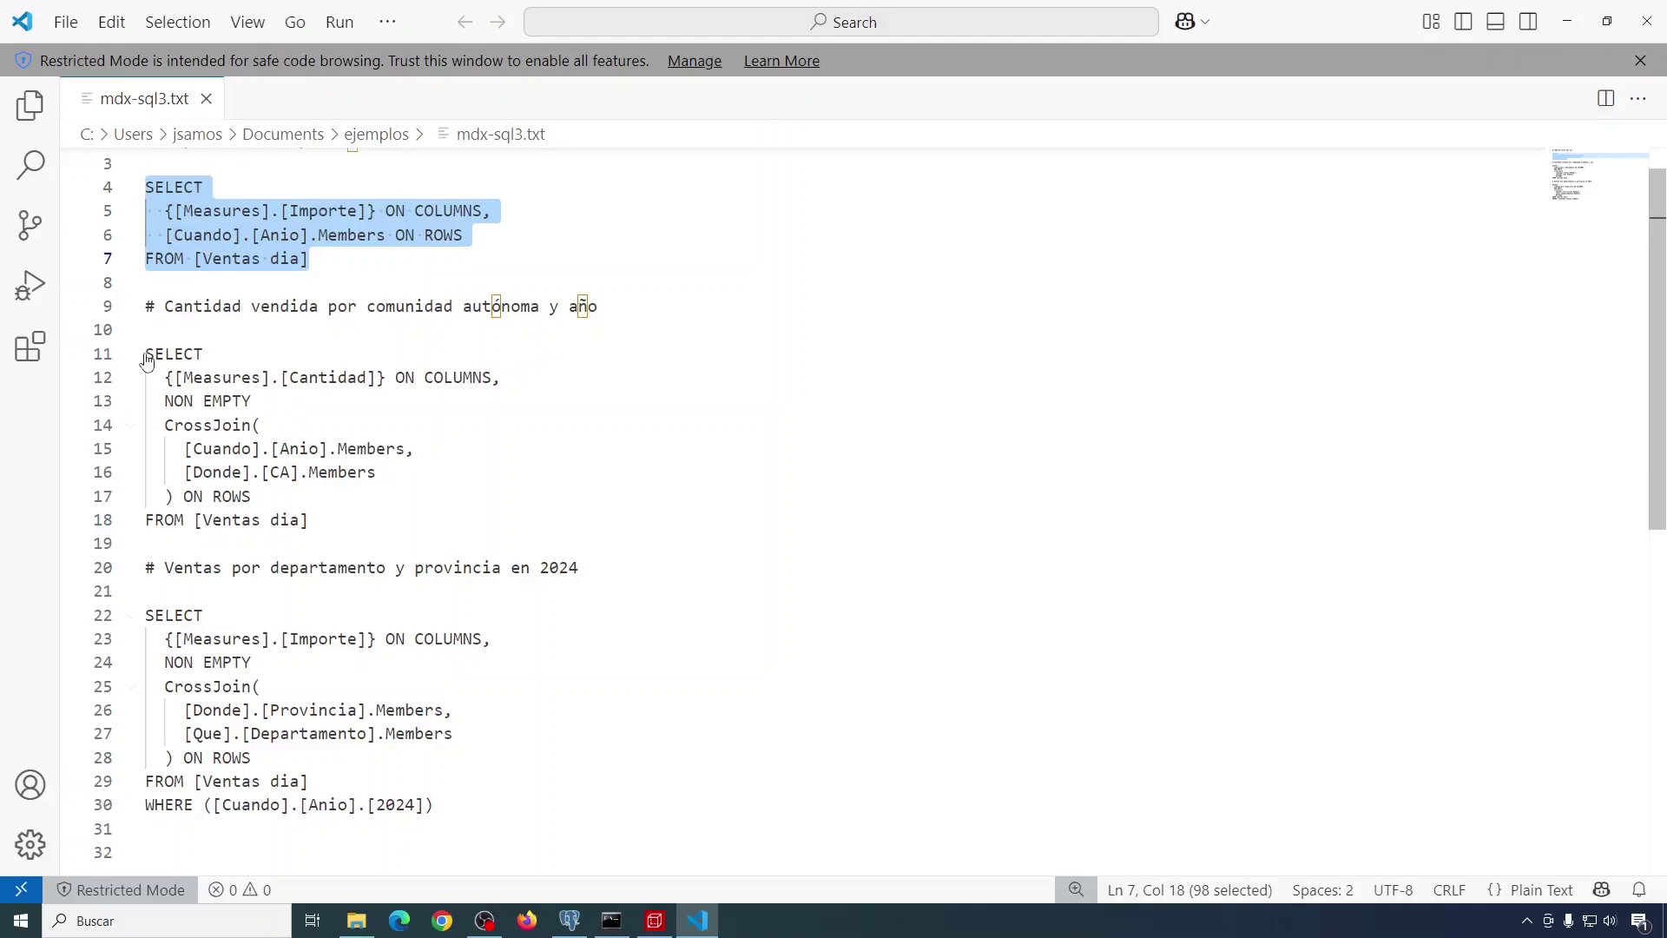
pyautogui.moveTo(145, 354); pyautogui.dragTo(335, 522)
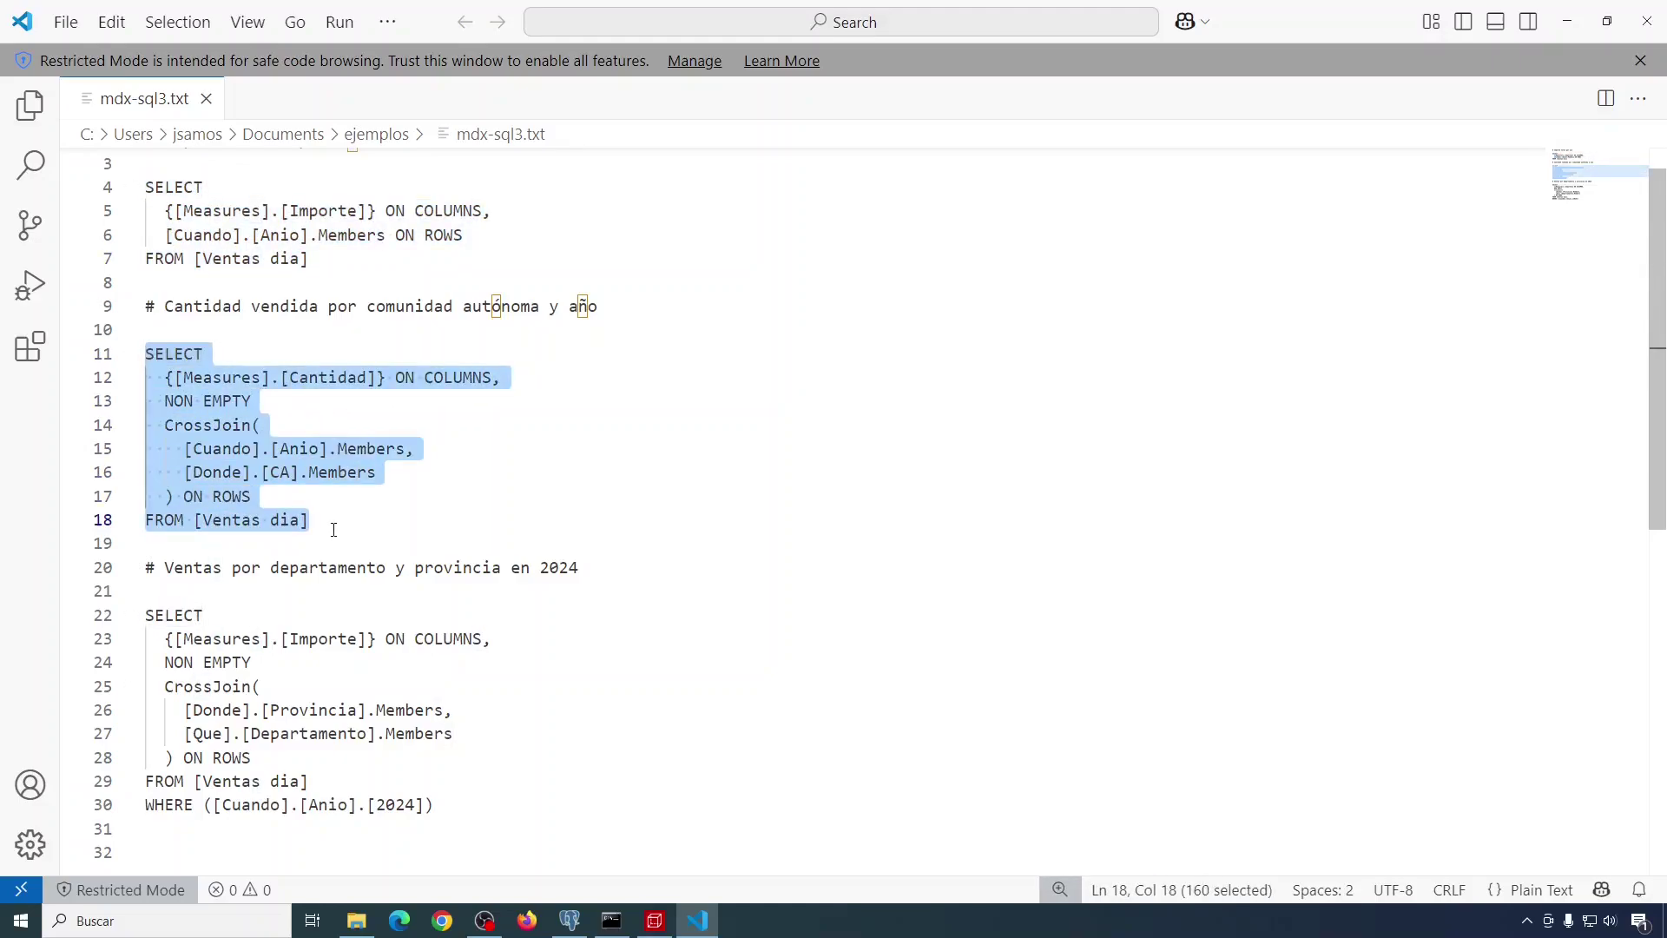
pyautogui.rightClick(317, 393)
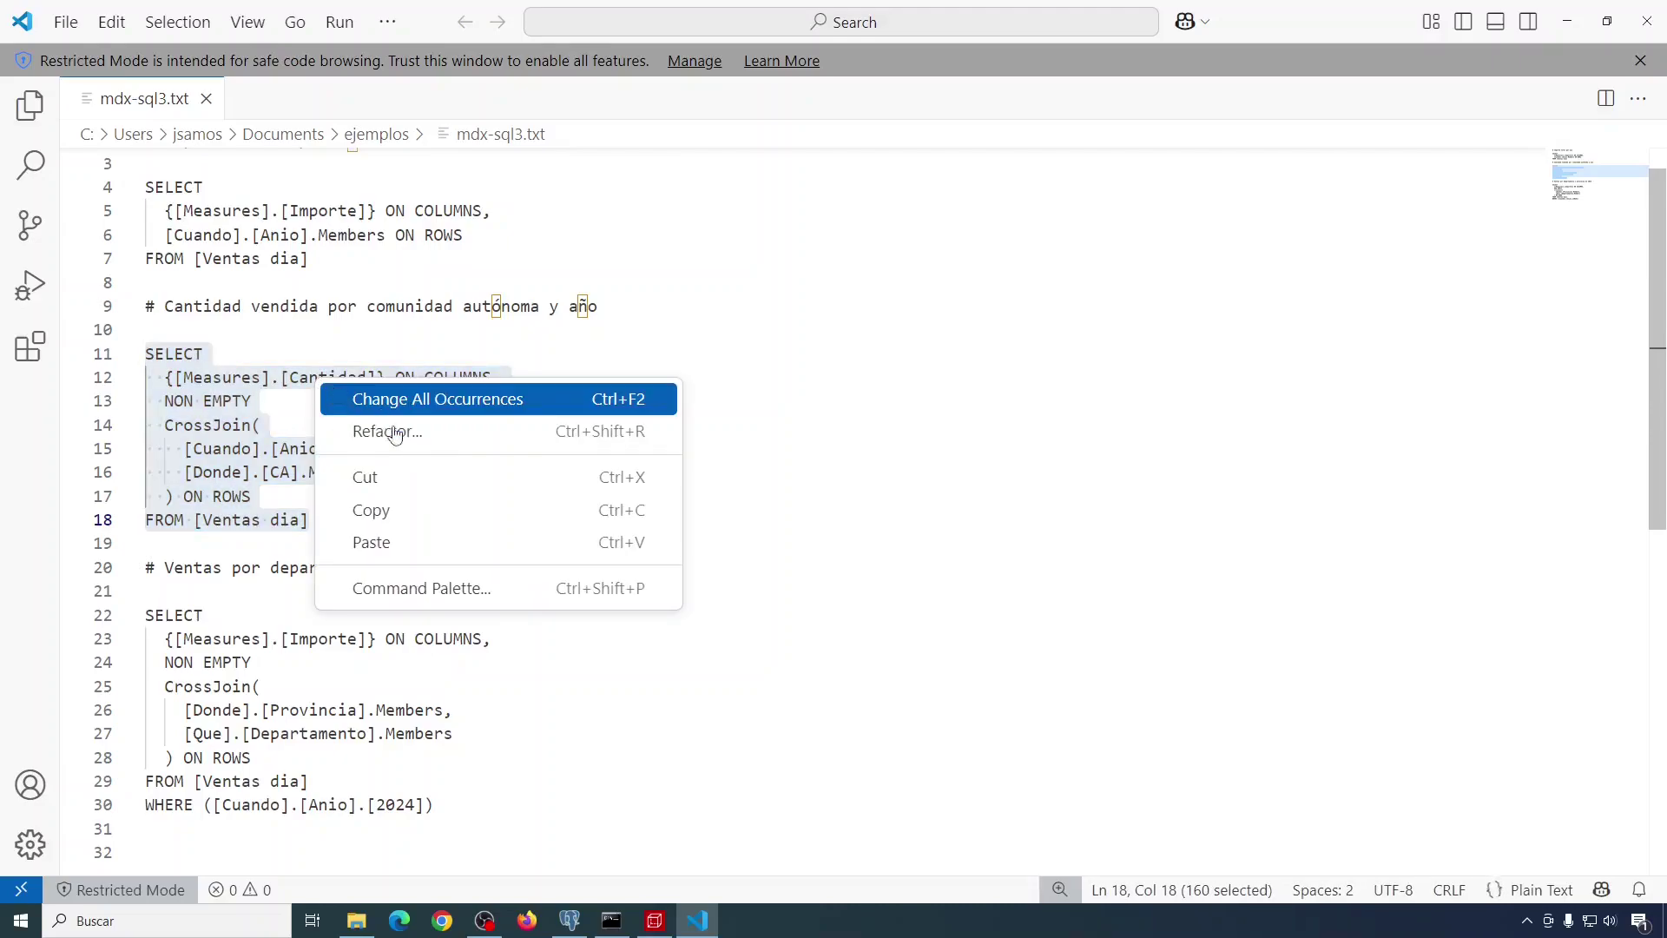
pyautogui.click(370, 511)
# Step: In Schema Workbench, replace the MDX query with the copied Cantidad query crossing Anio and CA, and run it
pyautogui.hotkey('alt', 'Tab')
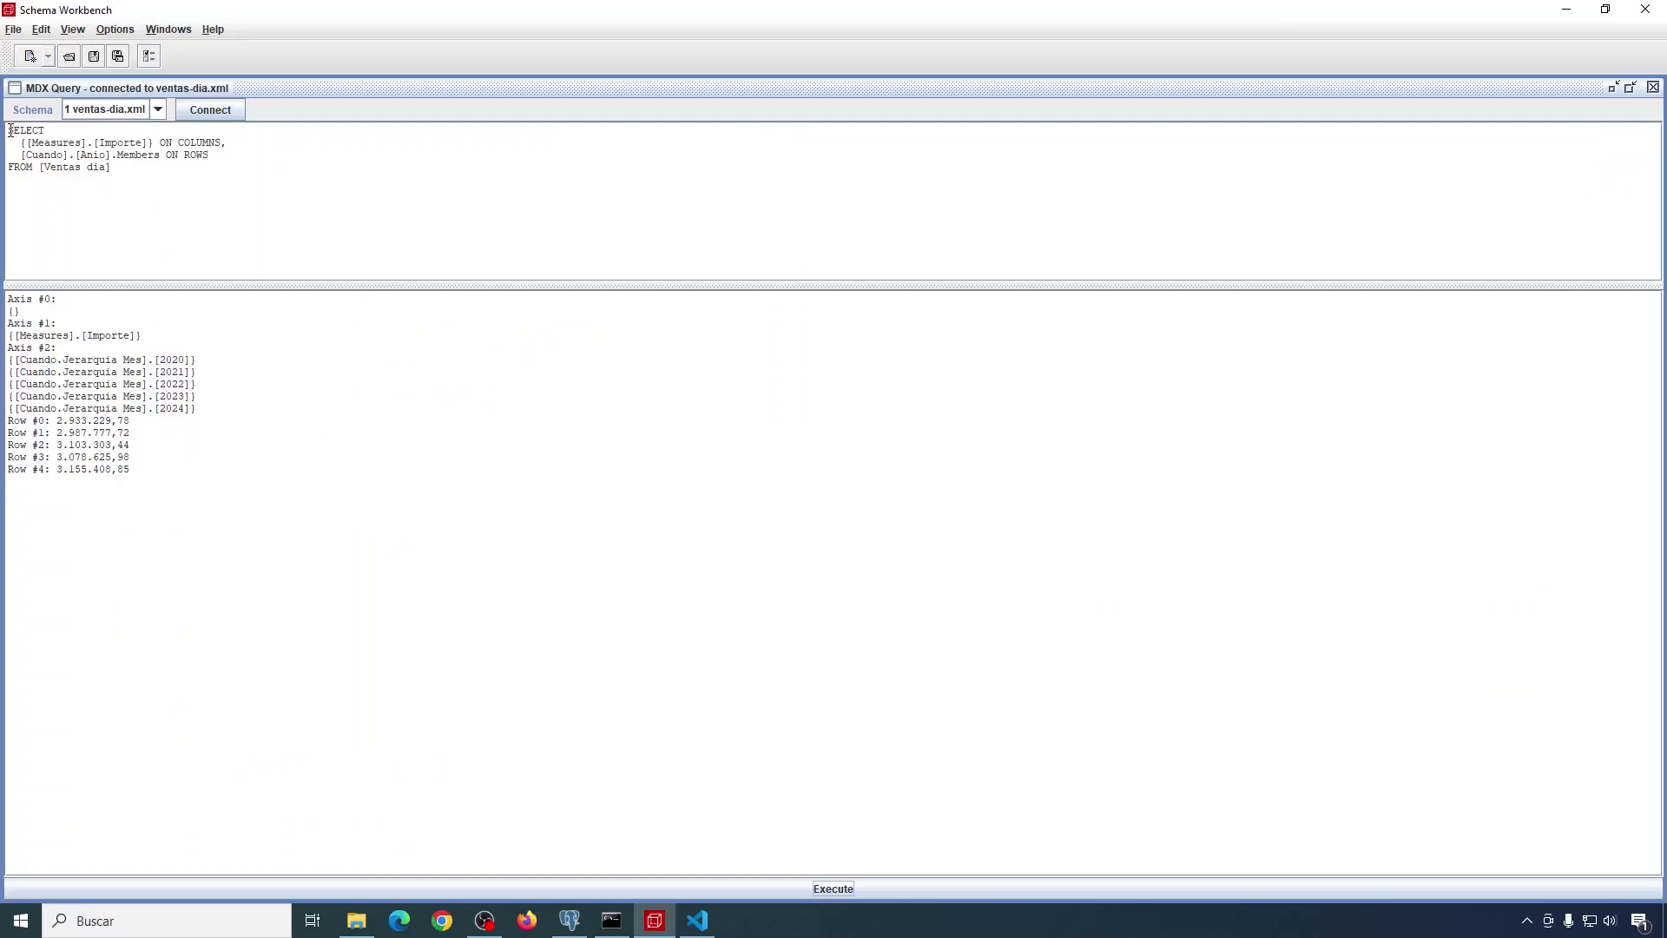
pyautogui.moveTo(10, 131); pyautogui.dragTo(363, 214)
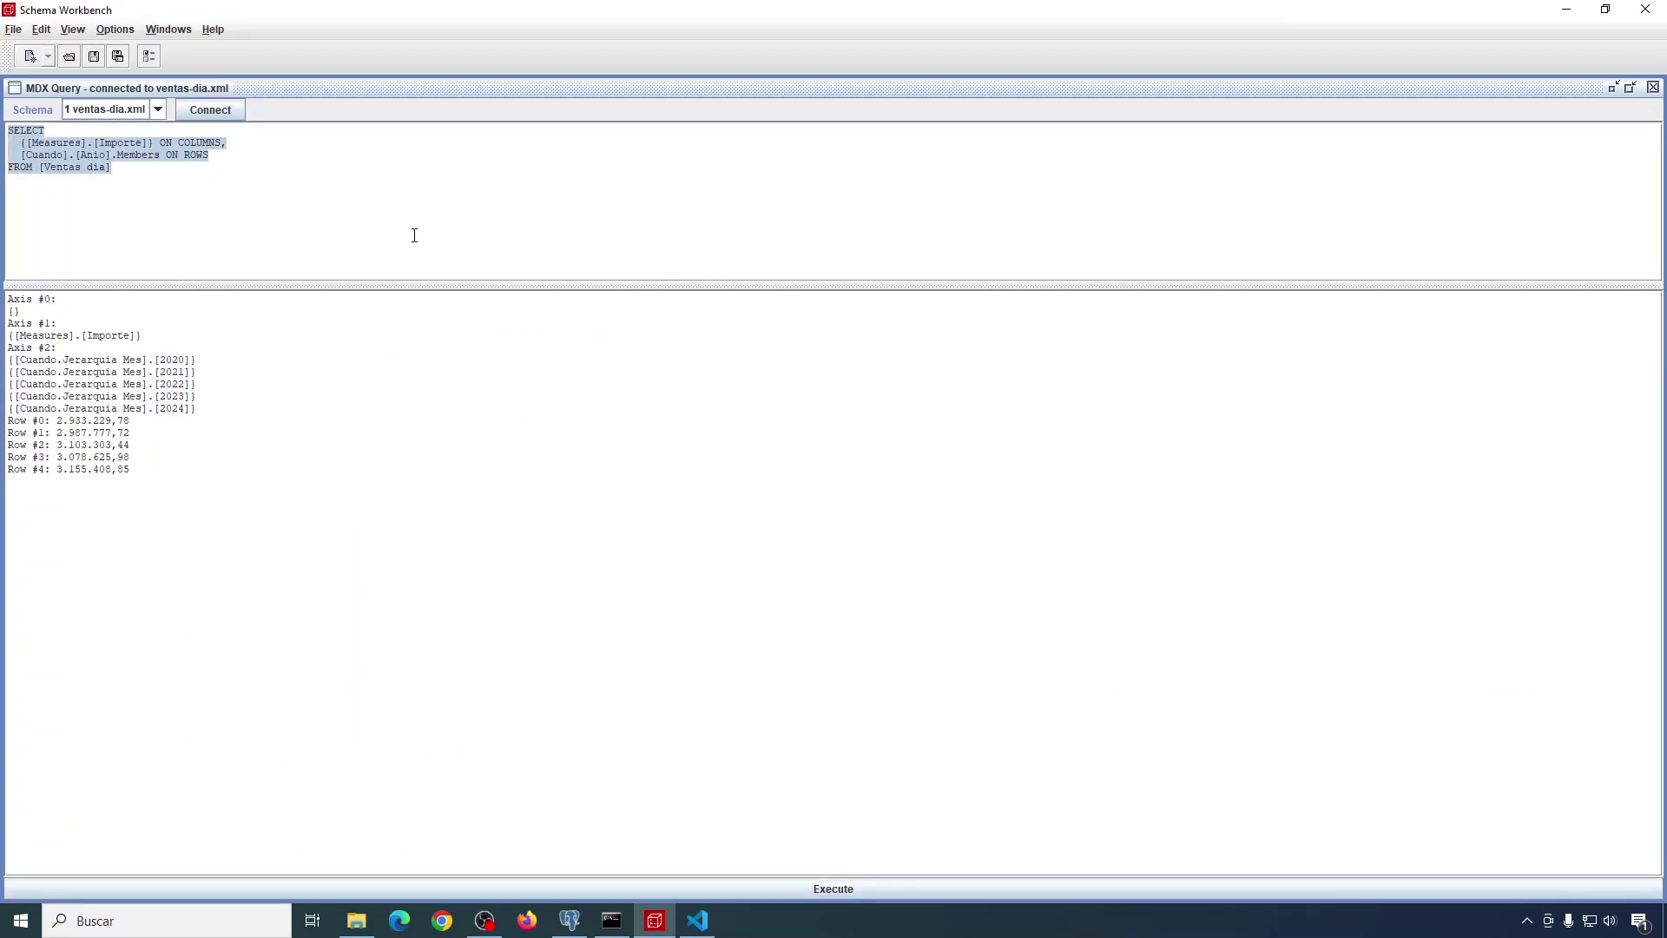
pyautogui.hotkey('ctrl', 'v')
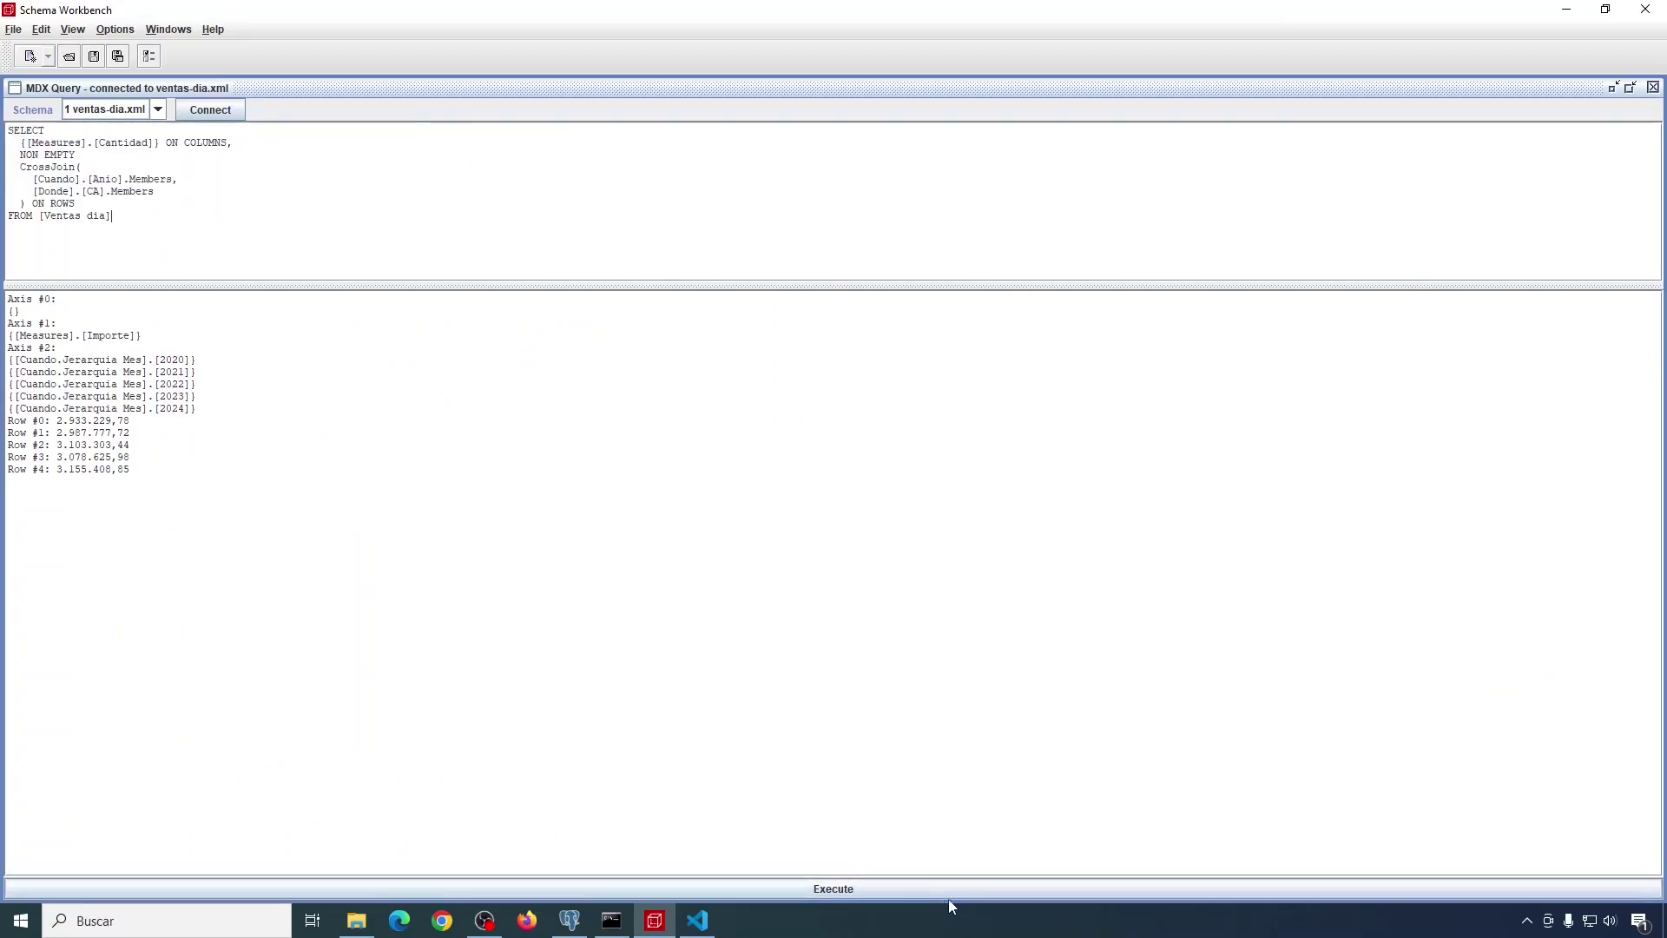
pyautogui.click(840, 885)
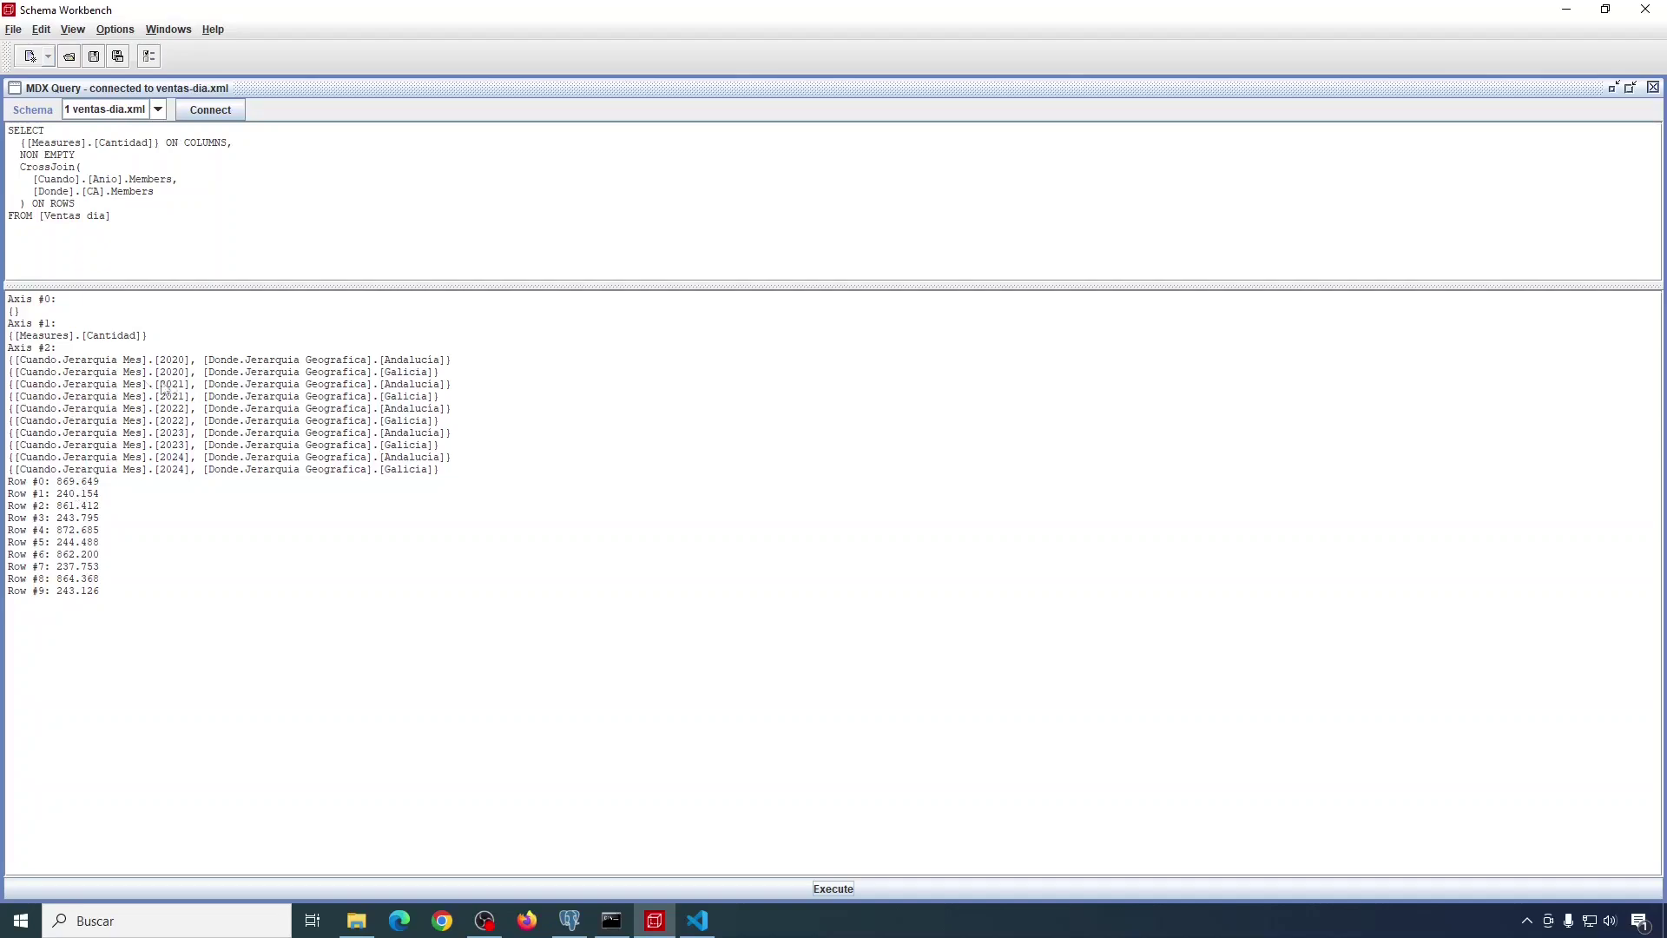
# Step: Switch to Visual Studio Code and copy the "Ventas por departamento y provincia en 2024" query, including its WHERE clause
pyautogui.hotkey('alt', 'Tab')
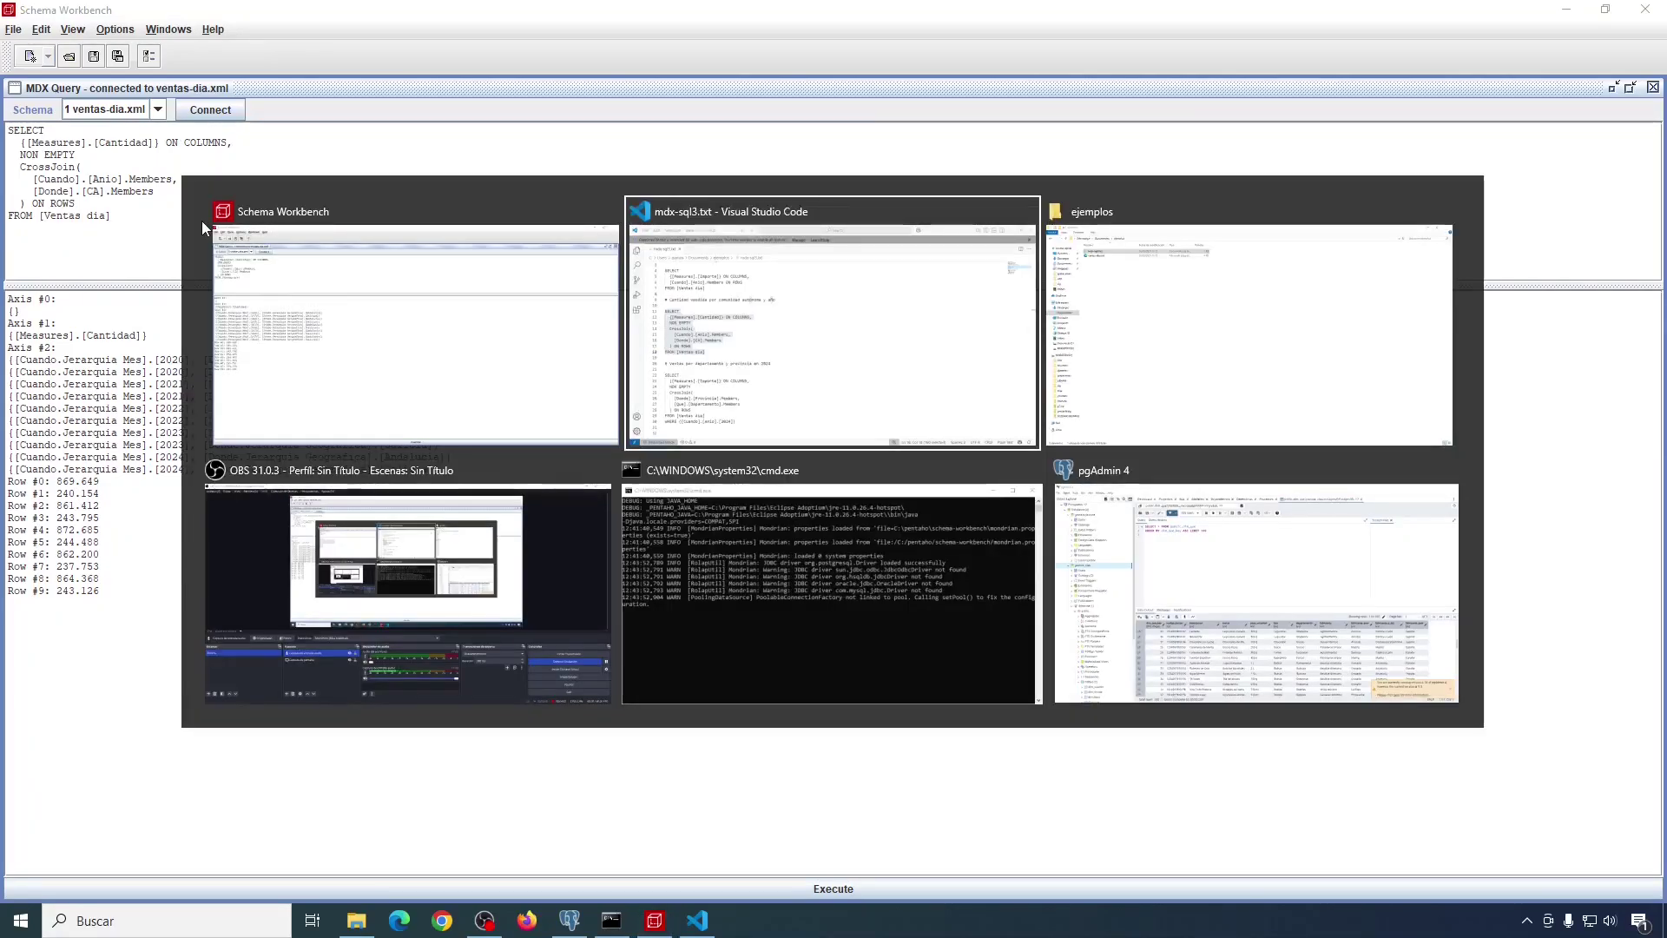
pyautogui.scroll(-2, 385, 365)
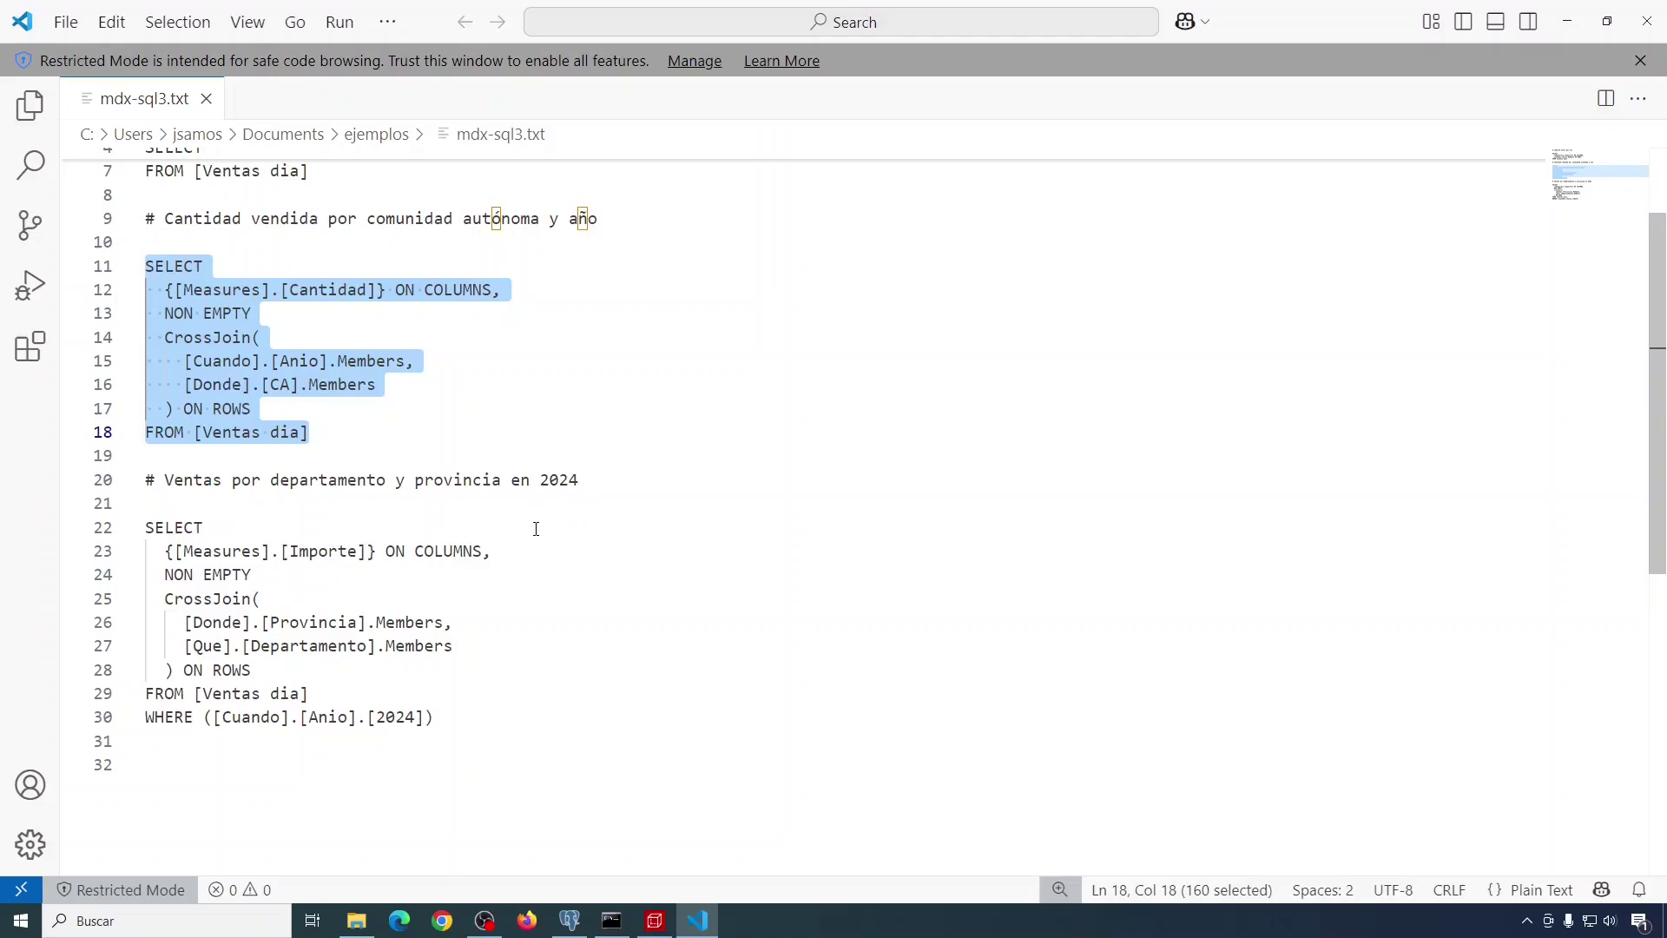
pyautogui.scroll(-1, 503, 530)
pyautogui.moveTo(145, 483); pyautogui.dragTo(434, 674)
pyautogui.rightClick(358, 508)
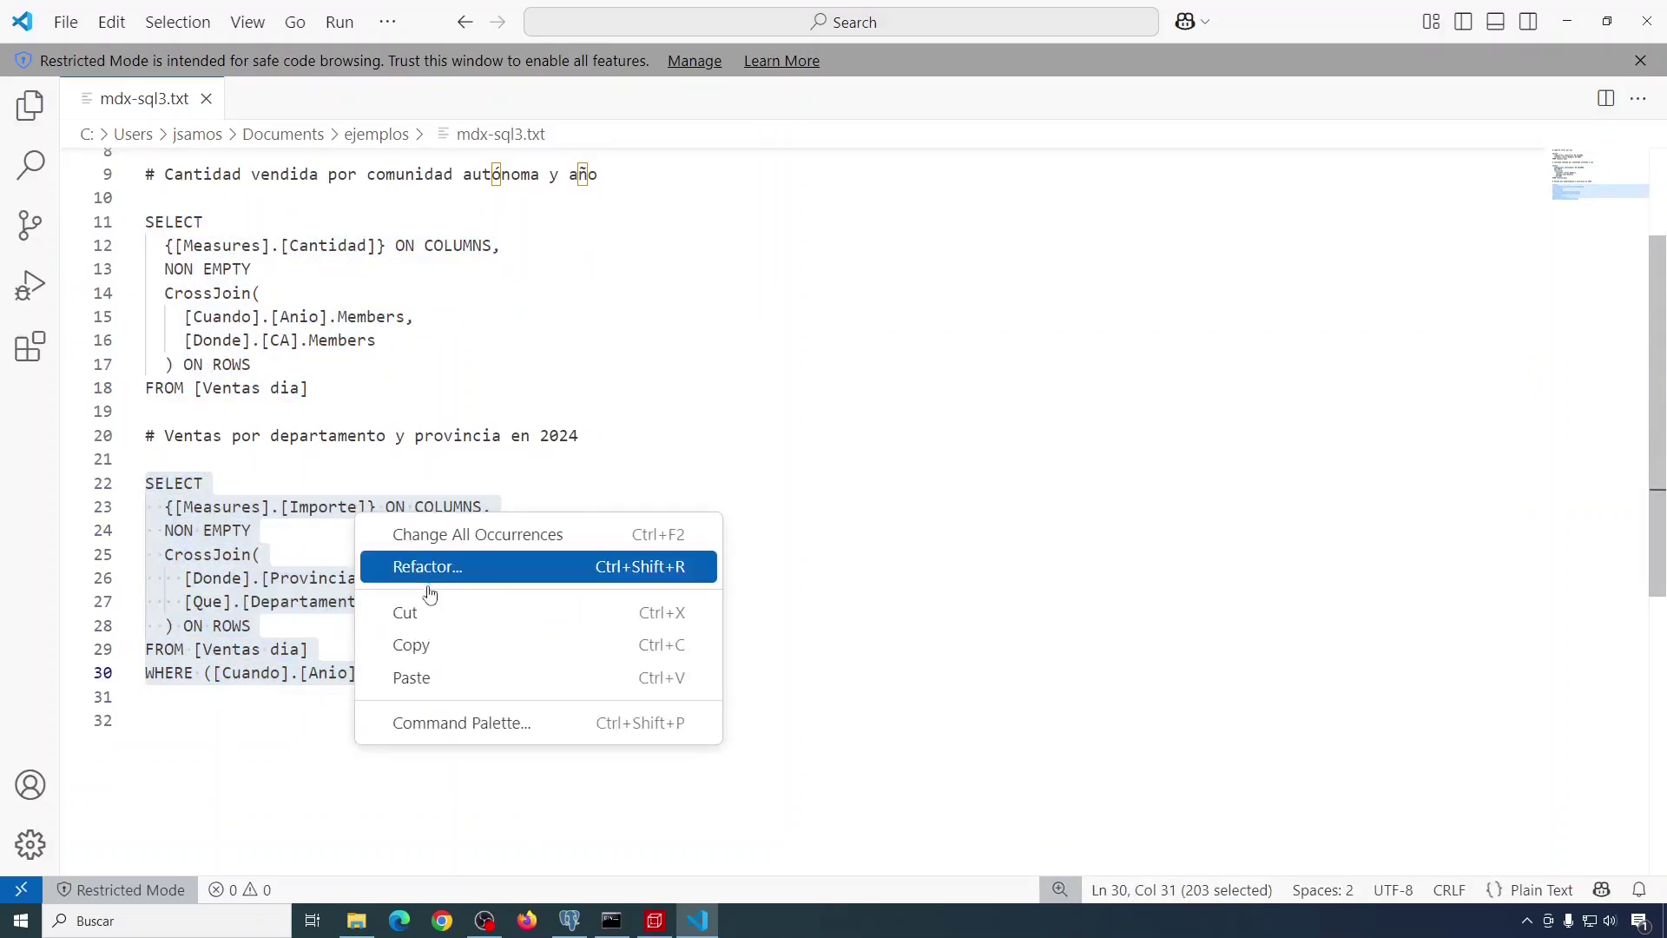
pyautogui.click(422, 643)
# Step: In Schema Workbench, replace the MDX query with the copied Provincia and Departamento query filtered to 2024, and run it
pyautogui.hotkey('alt', 'Tab')
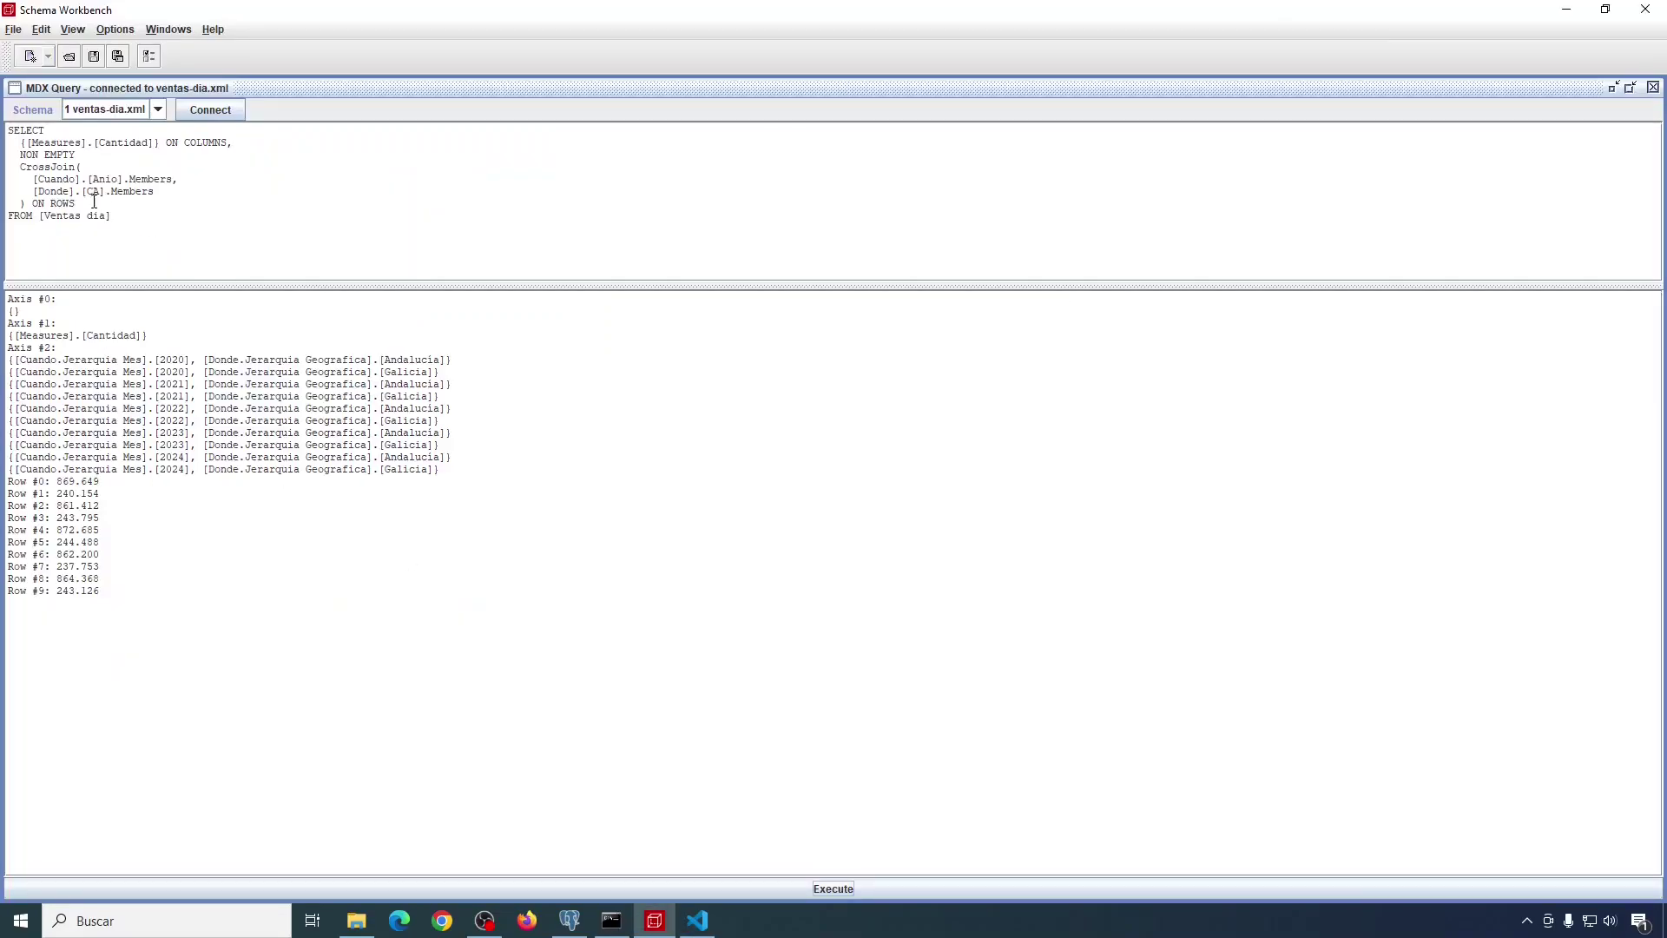
pyautogui.moveTo(11, 130); pyautogui.dragTo(282, 247)
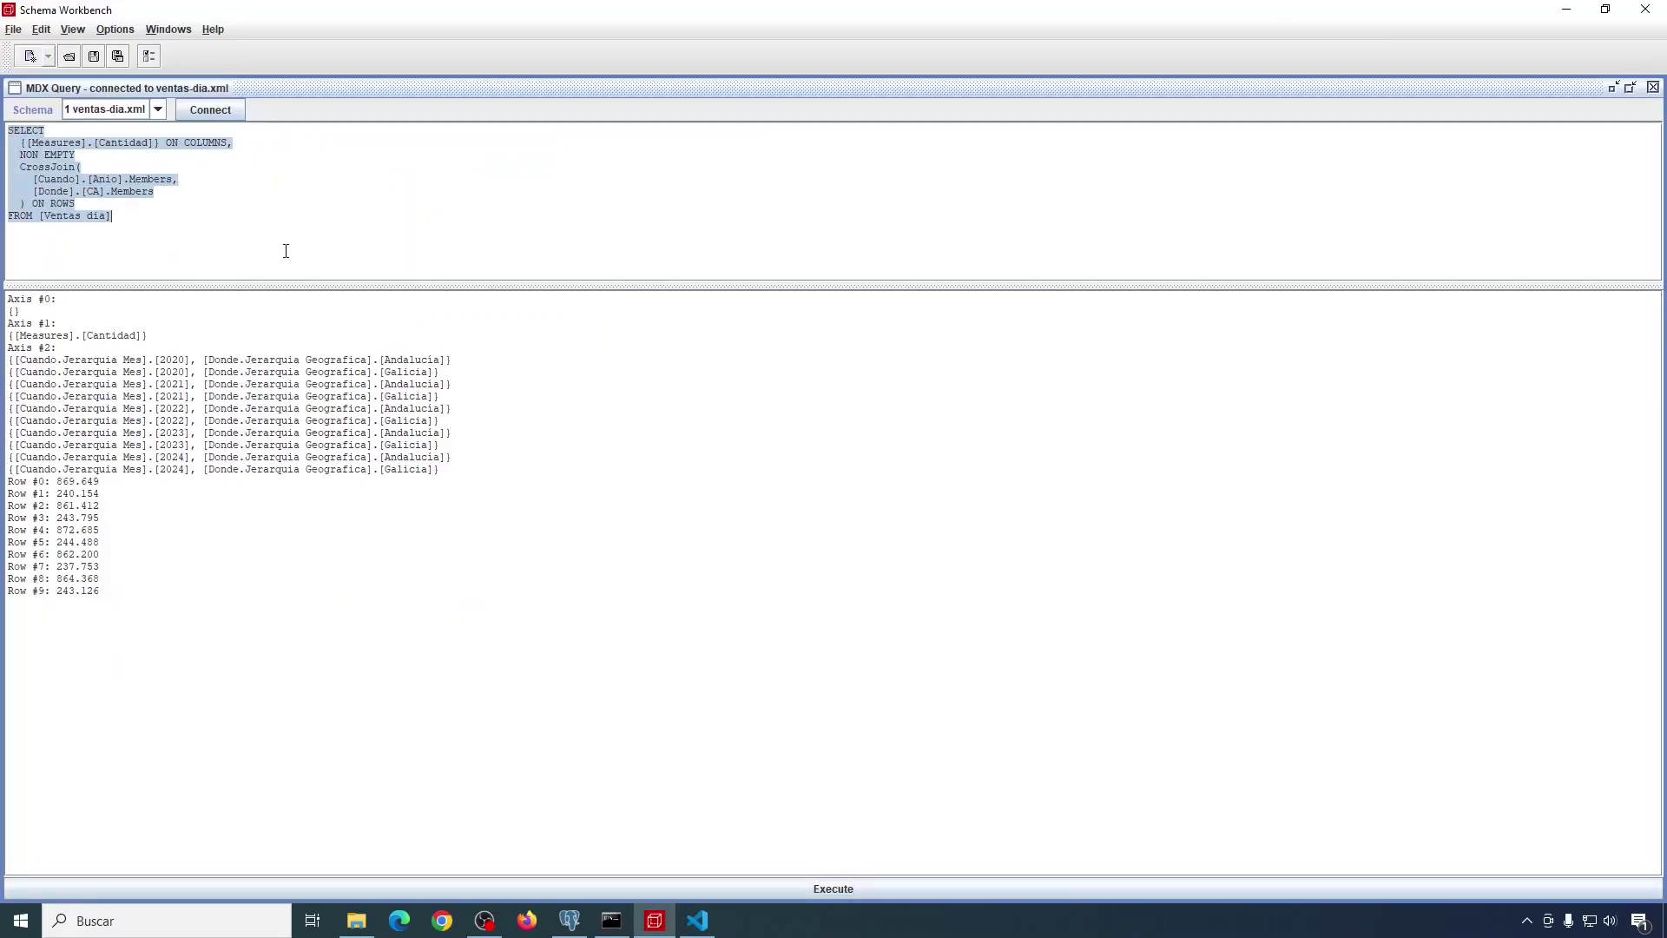
pyautogui.hotkey('ctrl', 'v')
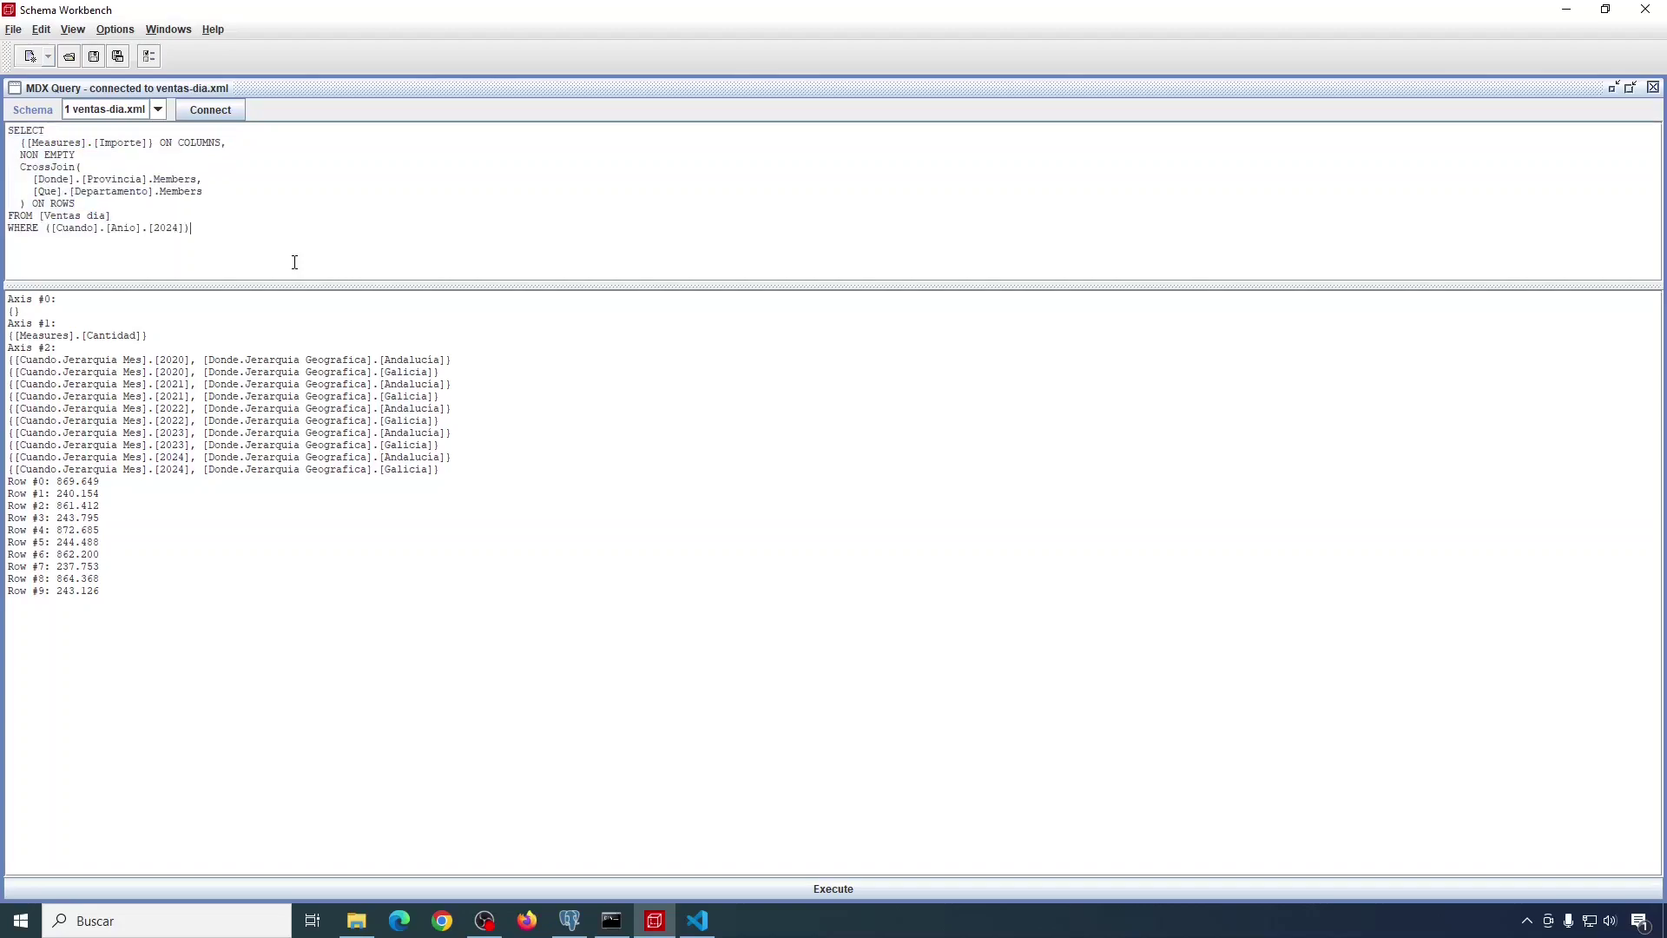
pyautogui.click(821, 890)
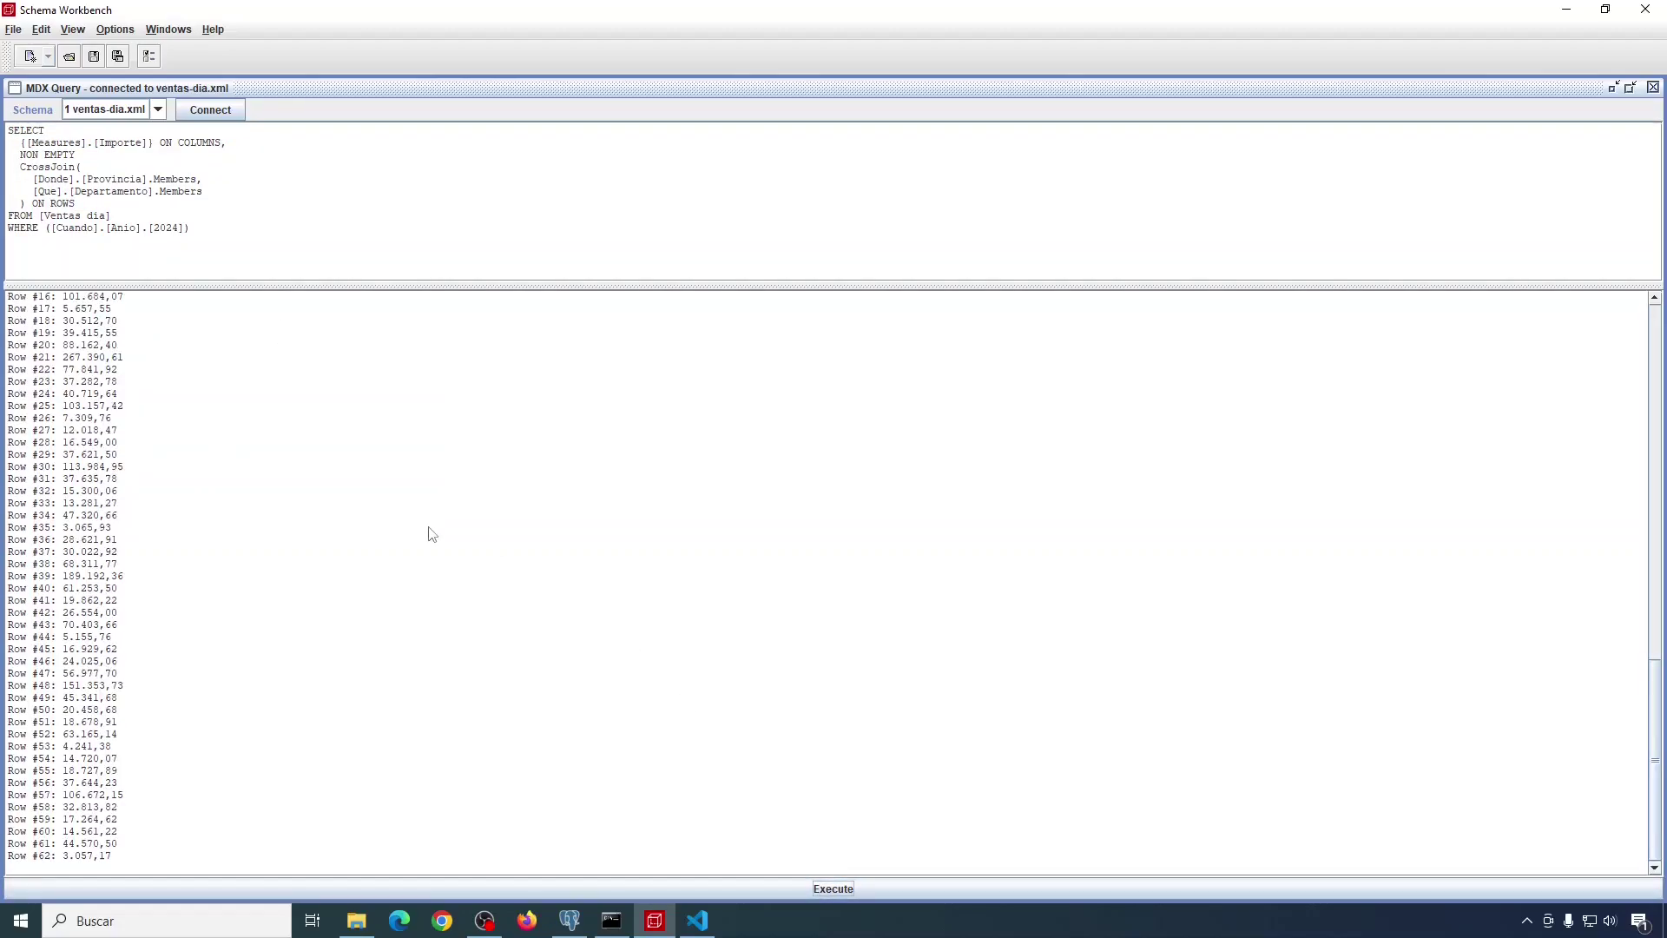
# Step: Examine the query results, from the province and department combinations on the row axis through the Importe values
pyautogui.scroll(10, 429, 529)
pyautogui.scroll(9, 429, 532)
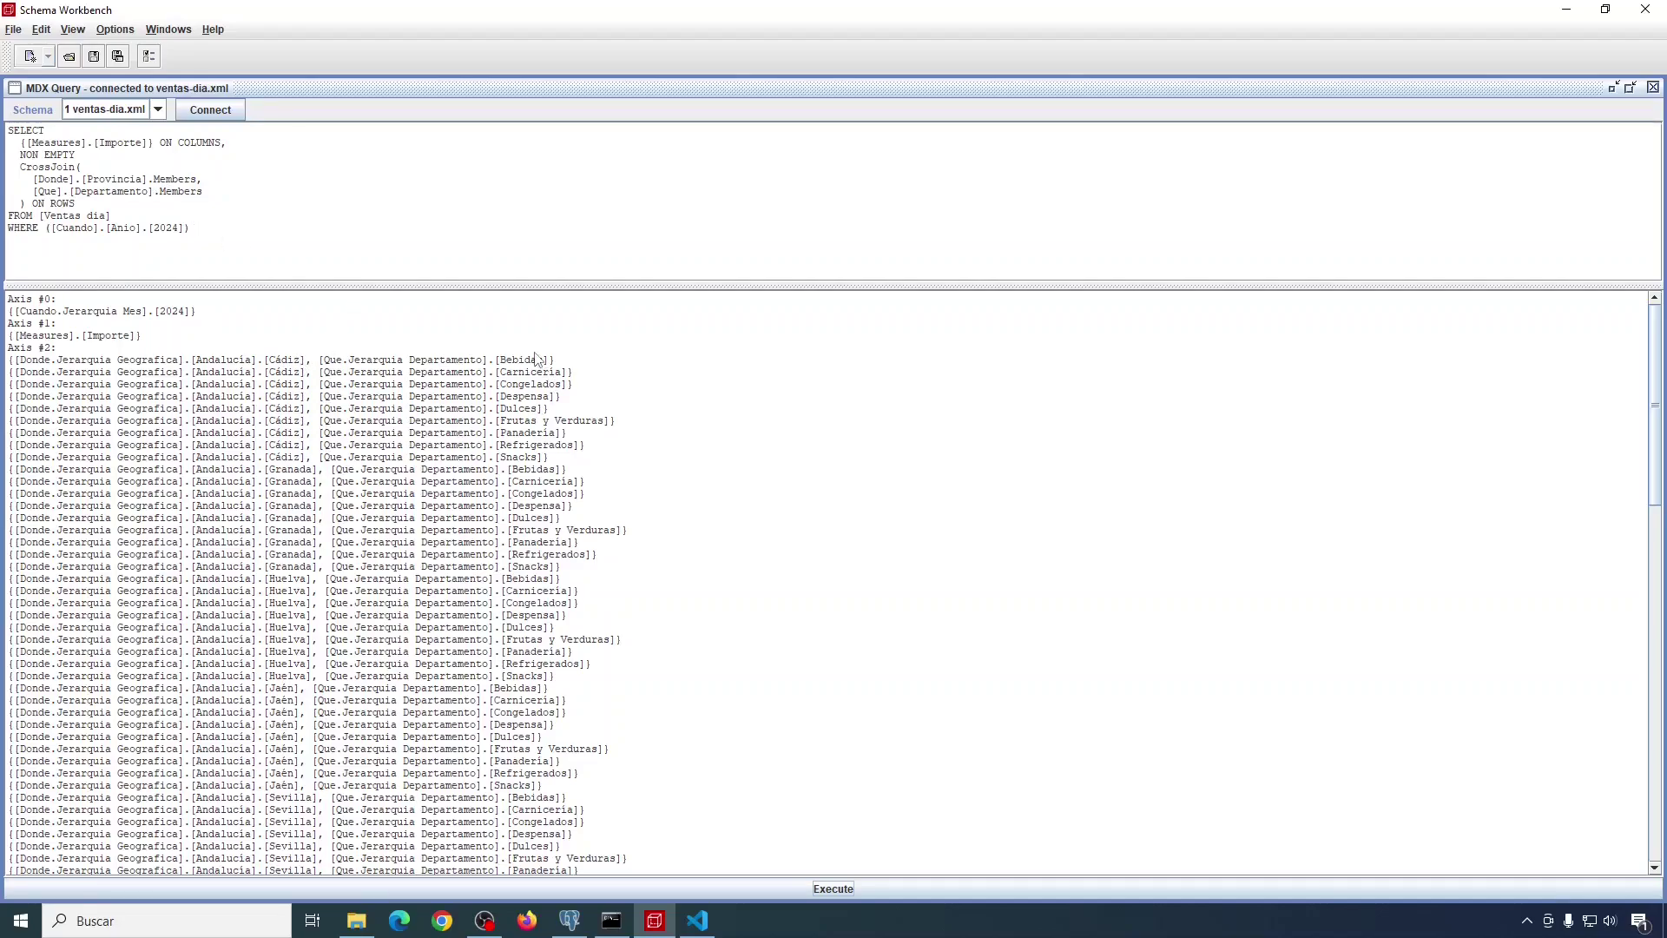
pyautogui.scroll(-5, 448, 518)
pyautogui.scroll(-20, 448, 518)
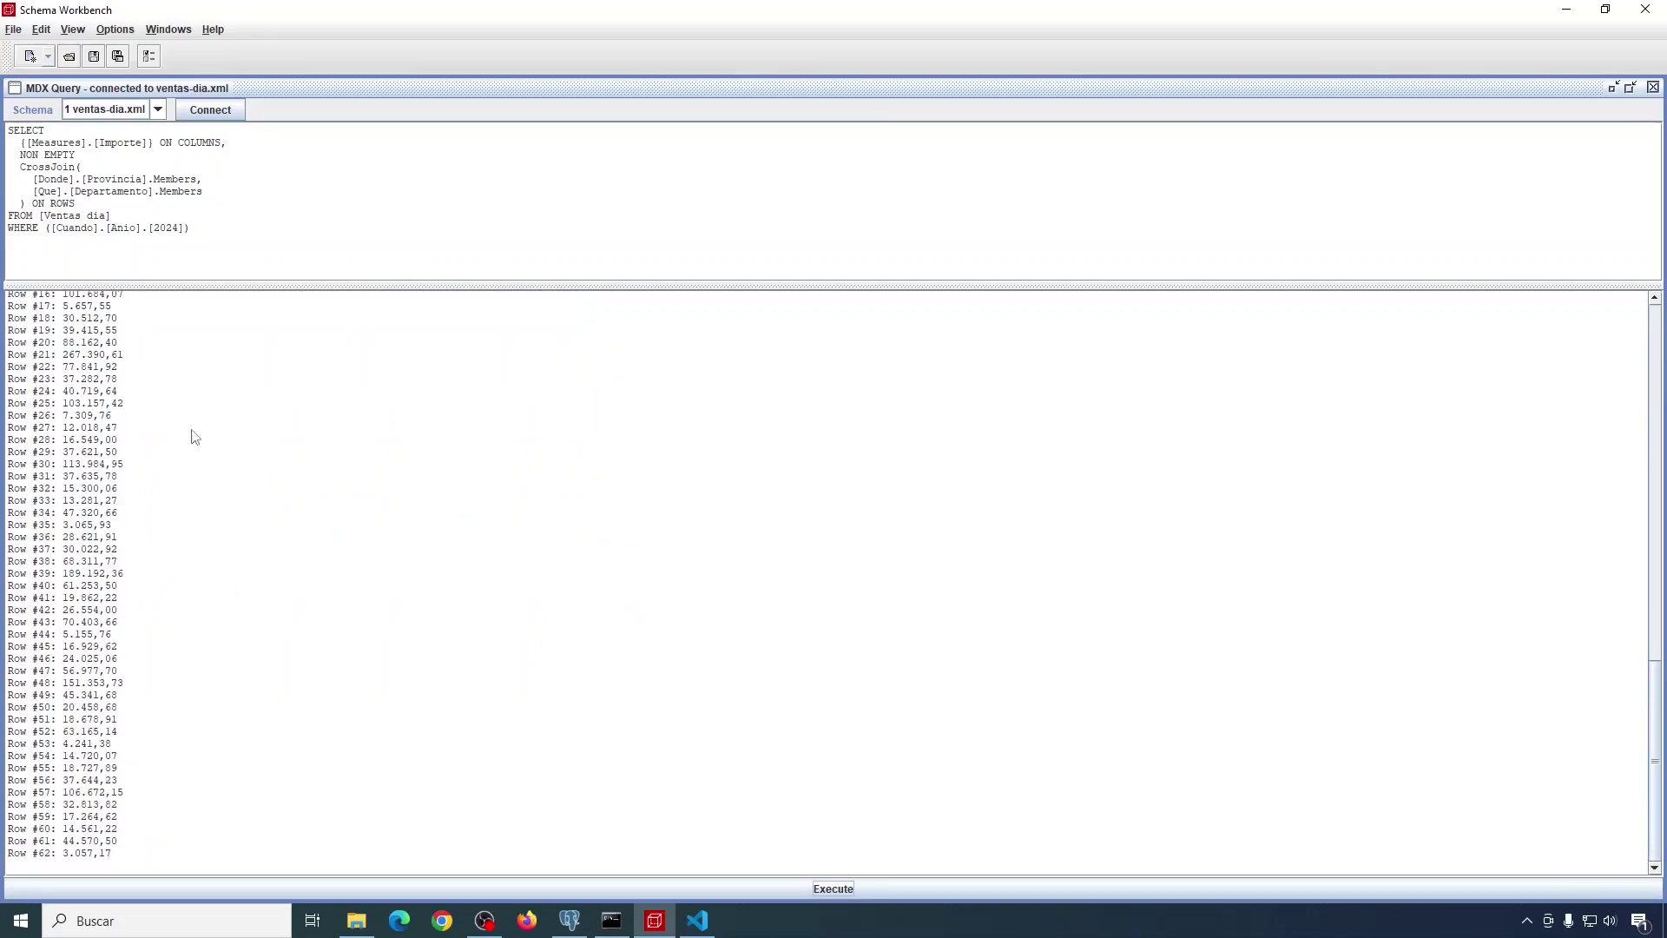
pyautogui.scroll(20, 178, 421)
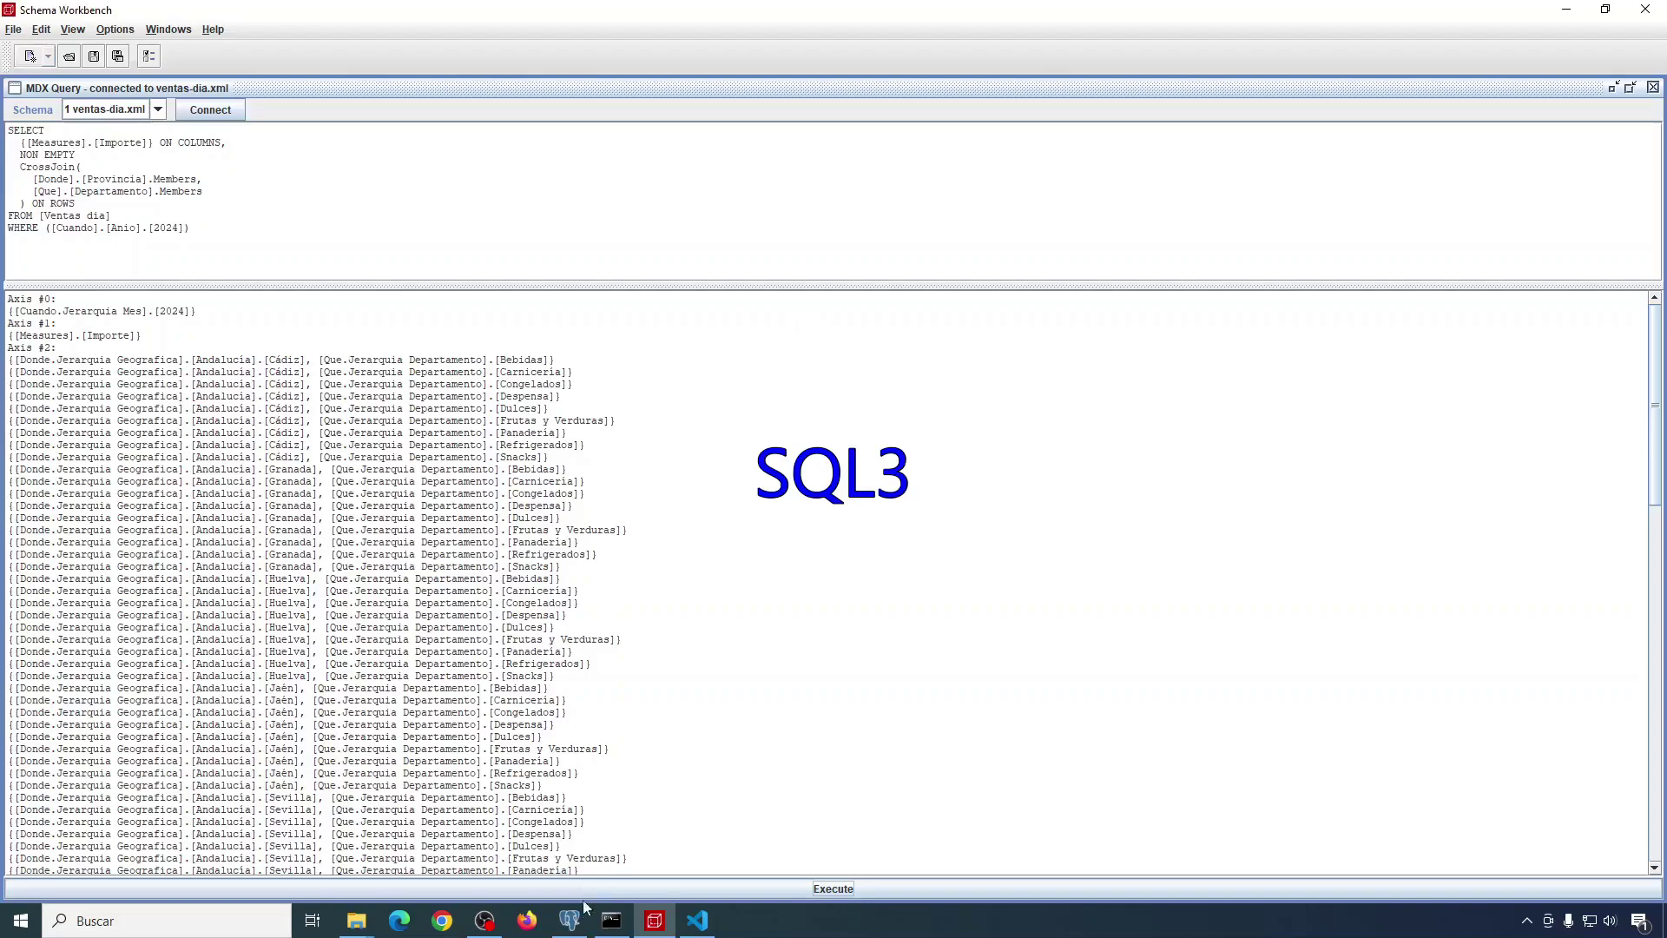
# Step: Switch to pgAdmin and open a blank query editor on the OLAP database
pyautogui.click(568, 924)
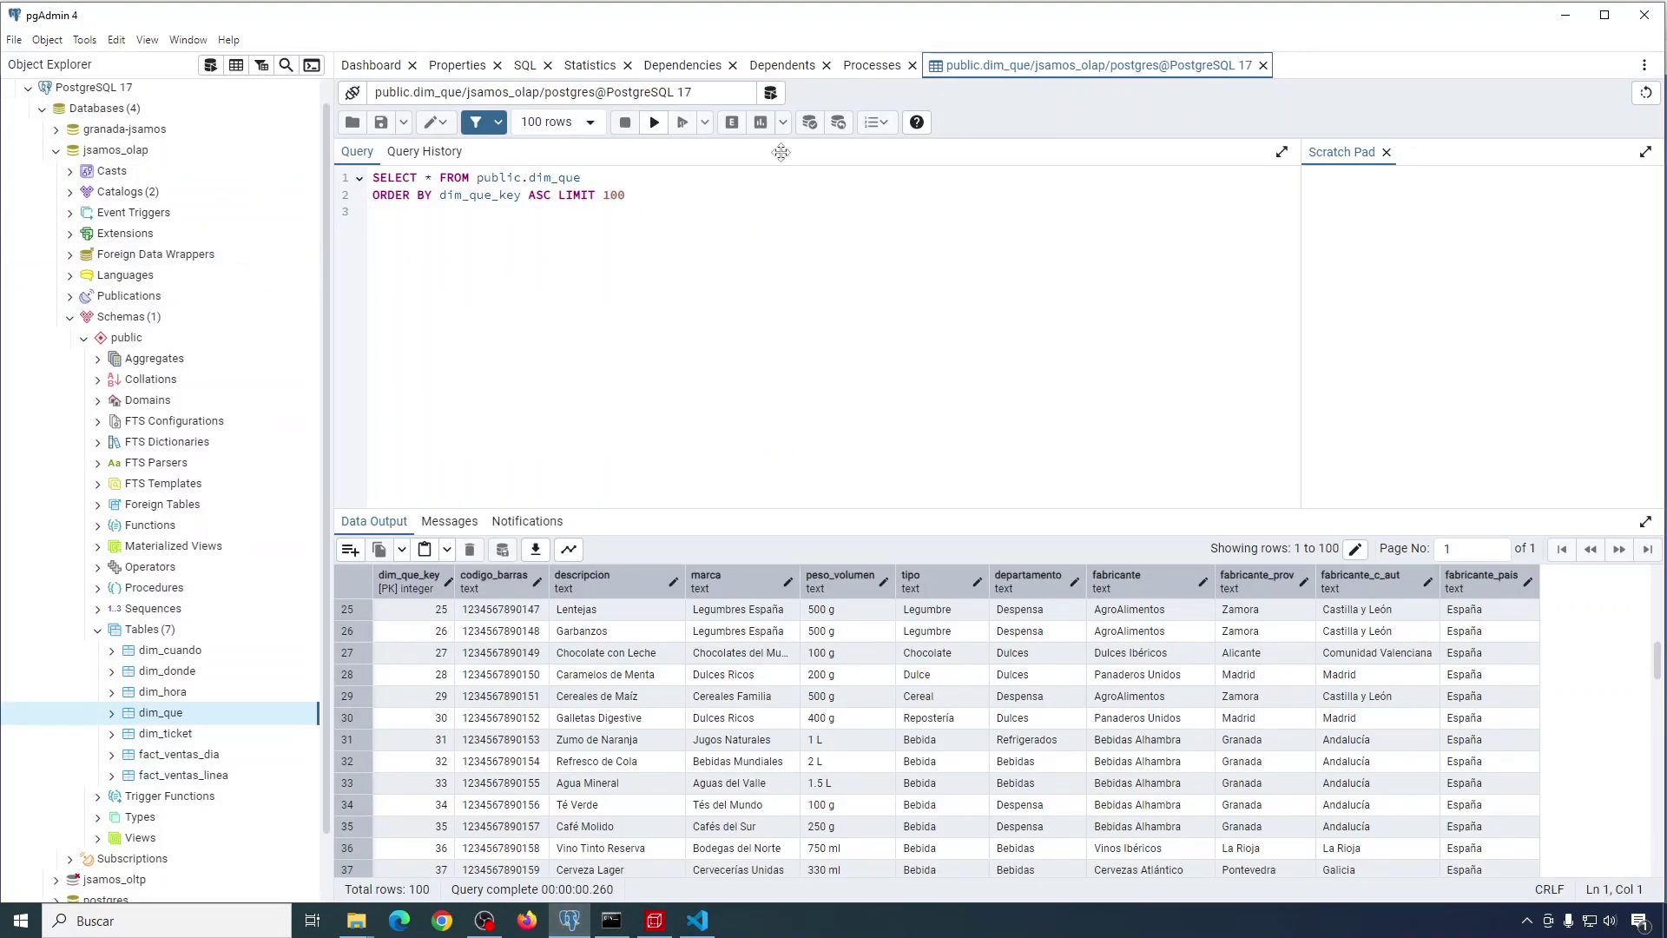
pyautogui.click(771, 94)
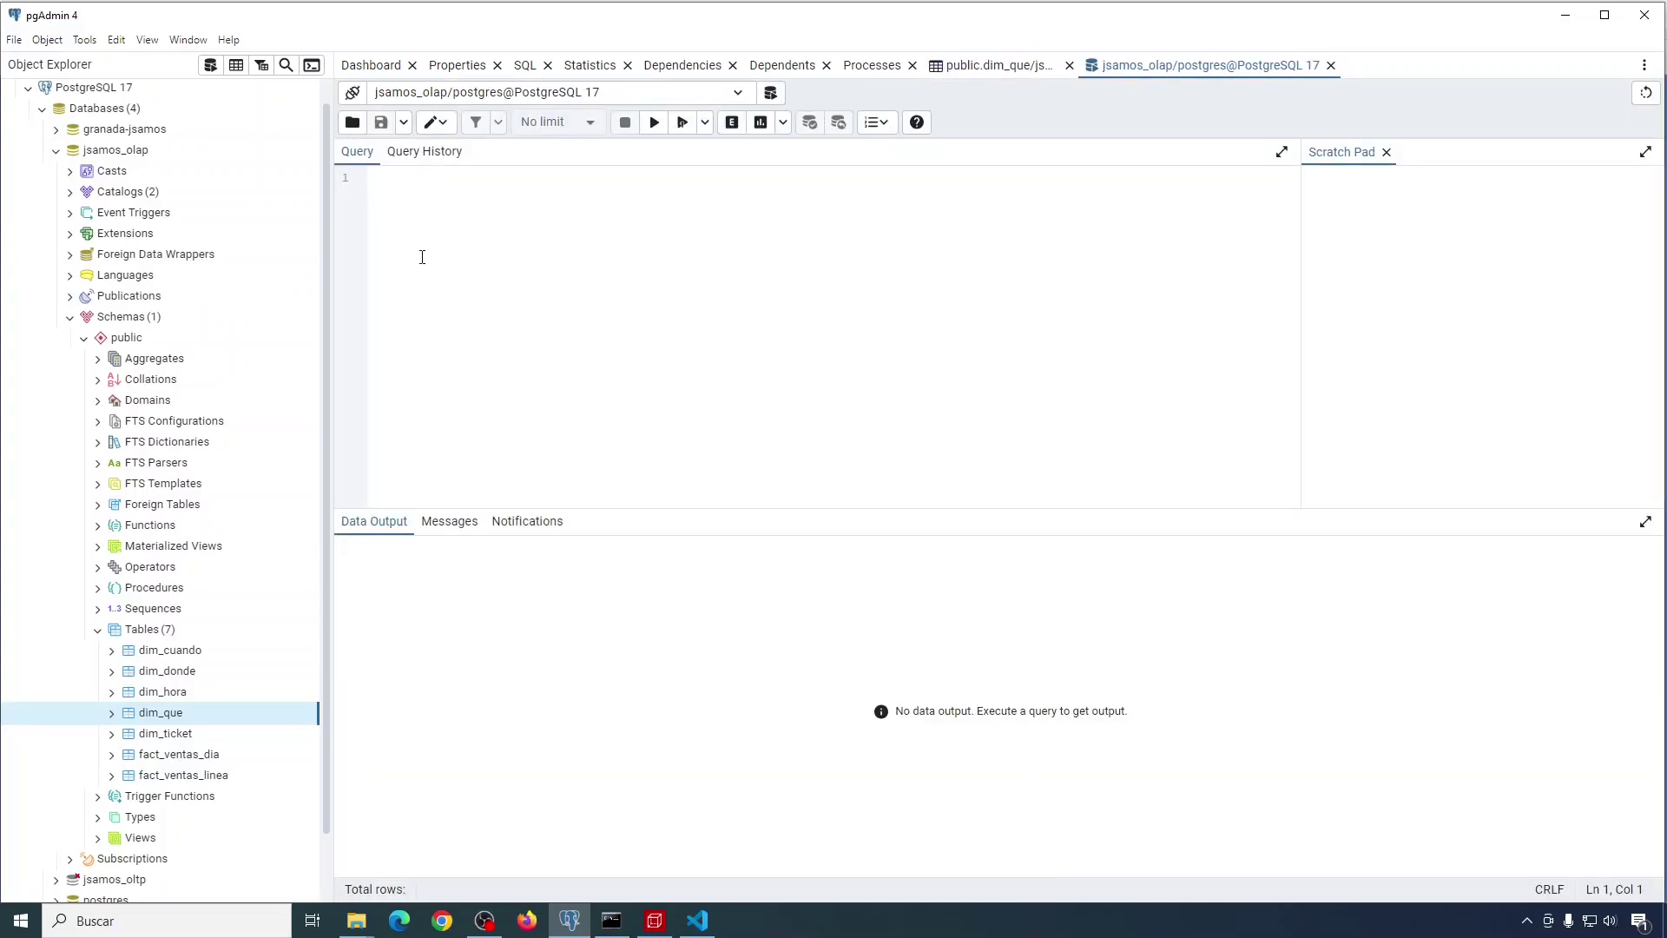
# Step: Switch to Visual Studio Code and copy the GROUP BY ROLLUP query under "Cantidad por departamento y tipo de producto"
pyautogui.hotkey('alt', 'Tab')
pyautogui.hotkey('alt', 'Tab')
pyautogui.hotkey('alt', 'Tab')
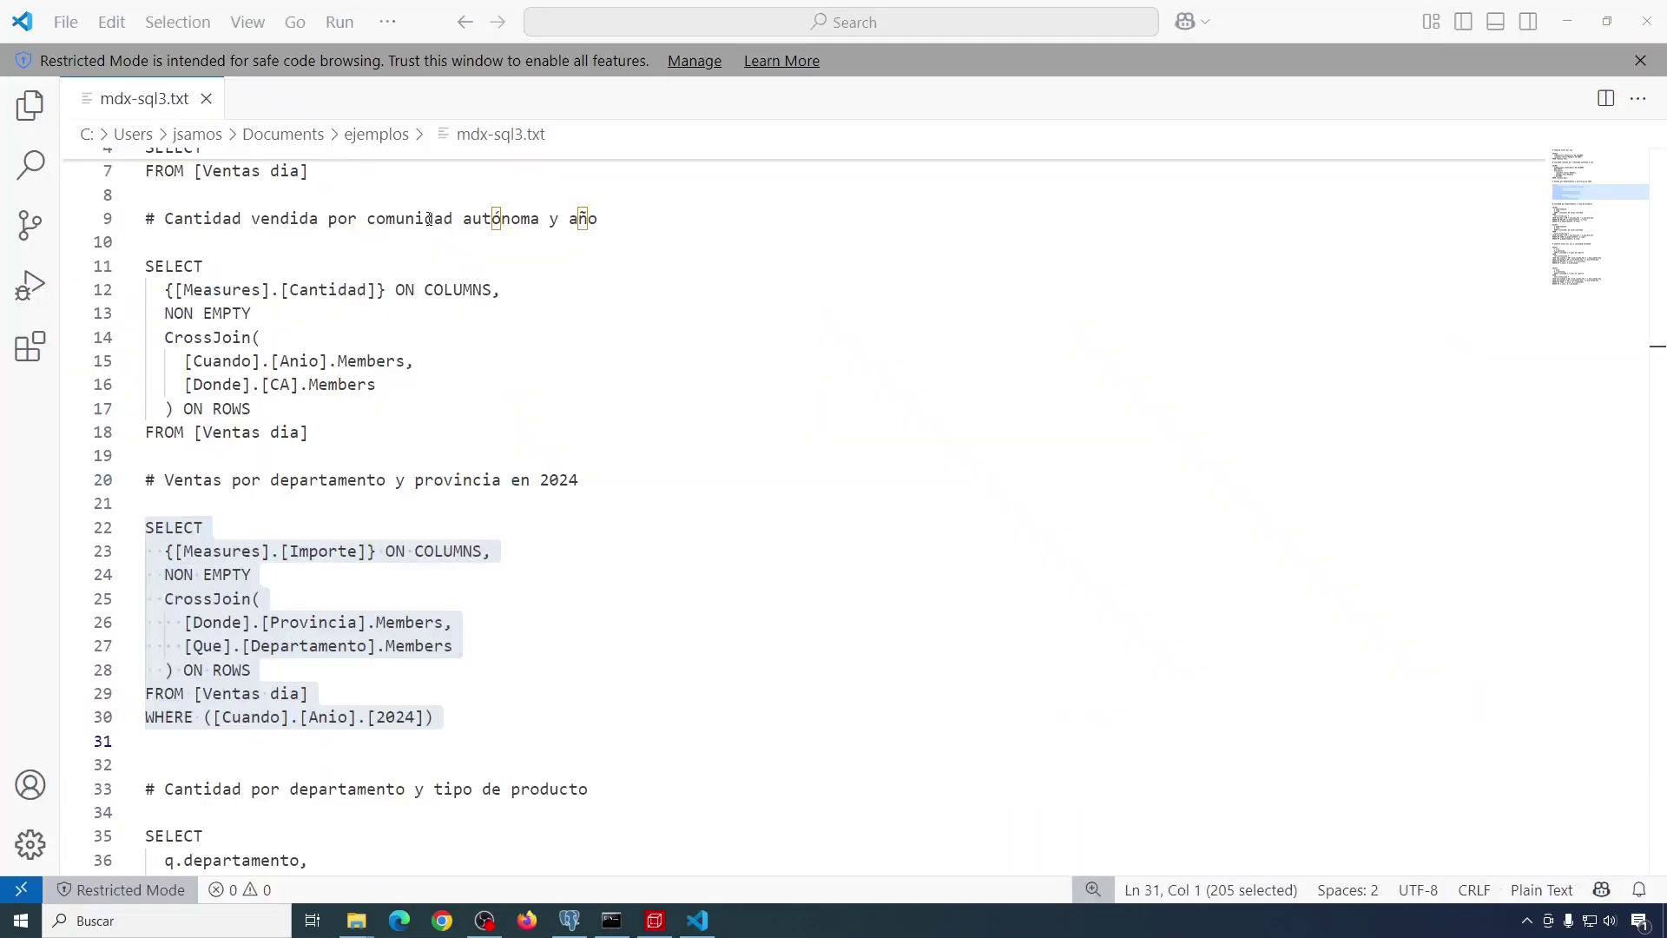
pyautogui.scroll(-2, 418, 336)
pyautogui.scroll(-4, 418, 336)
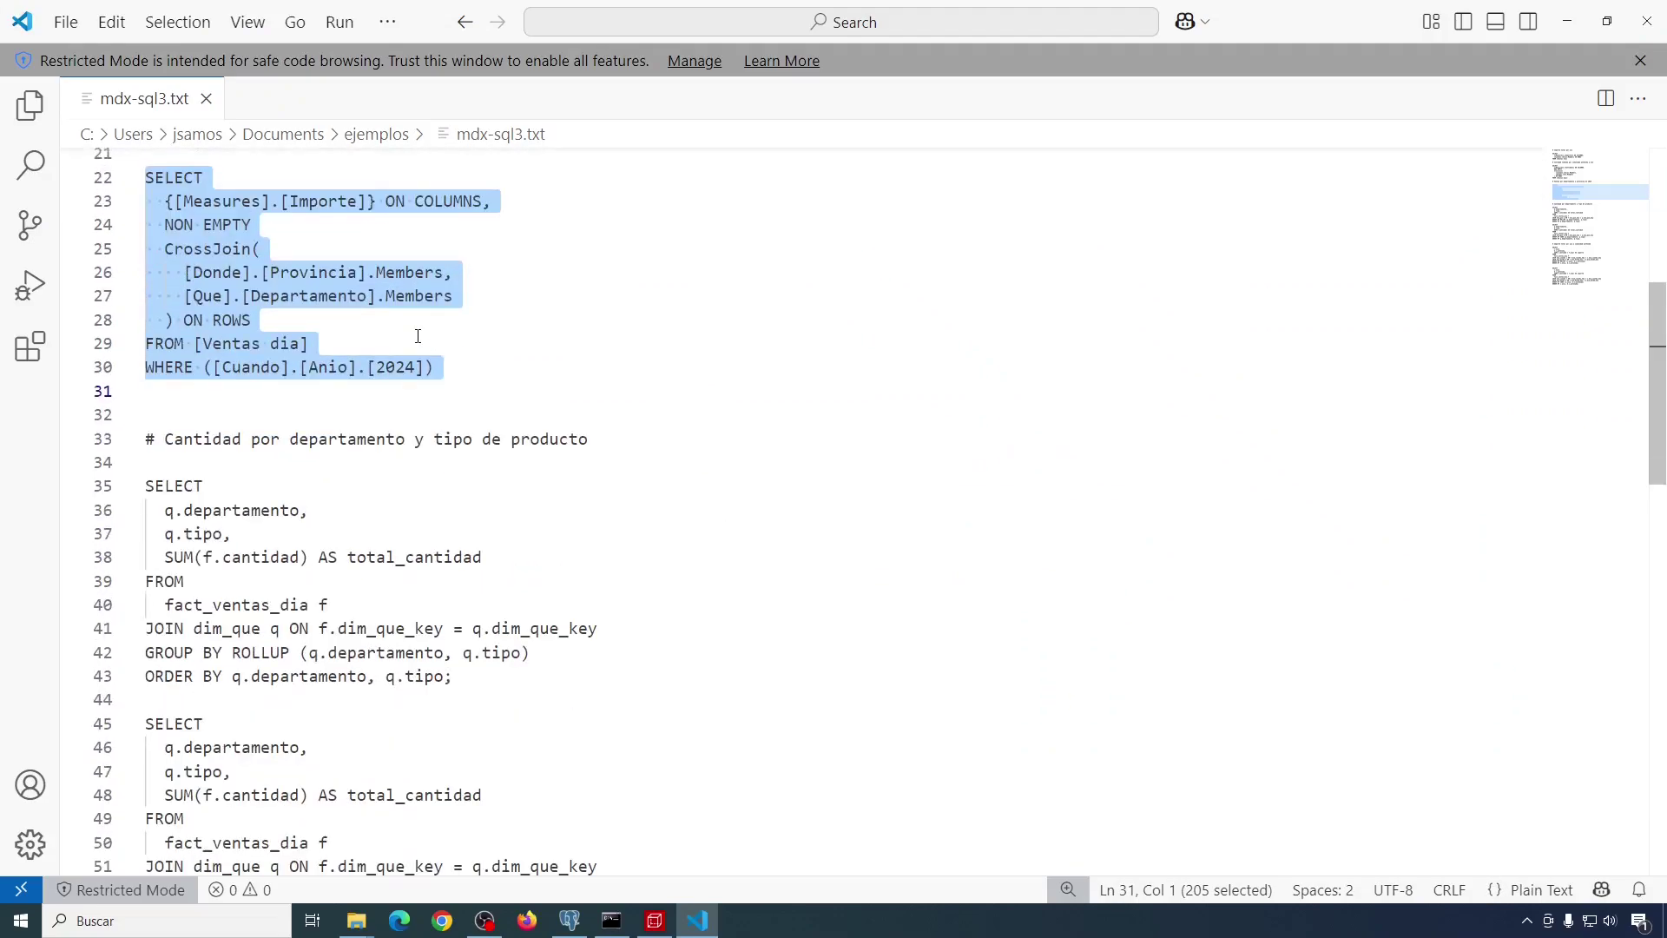
pyautogui.scroll(-1, 341, 400)
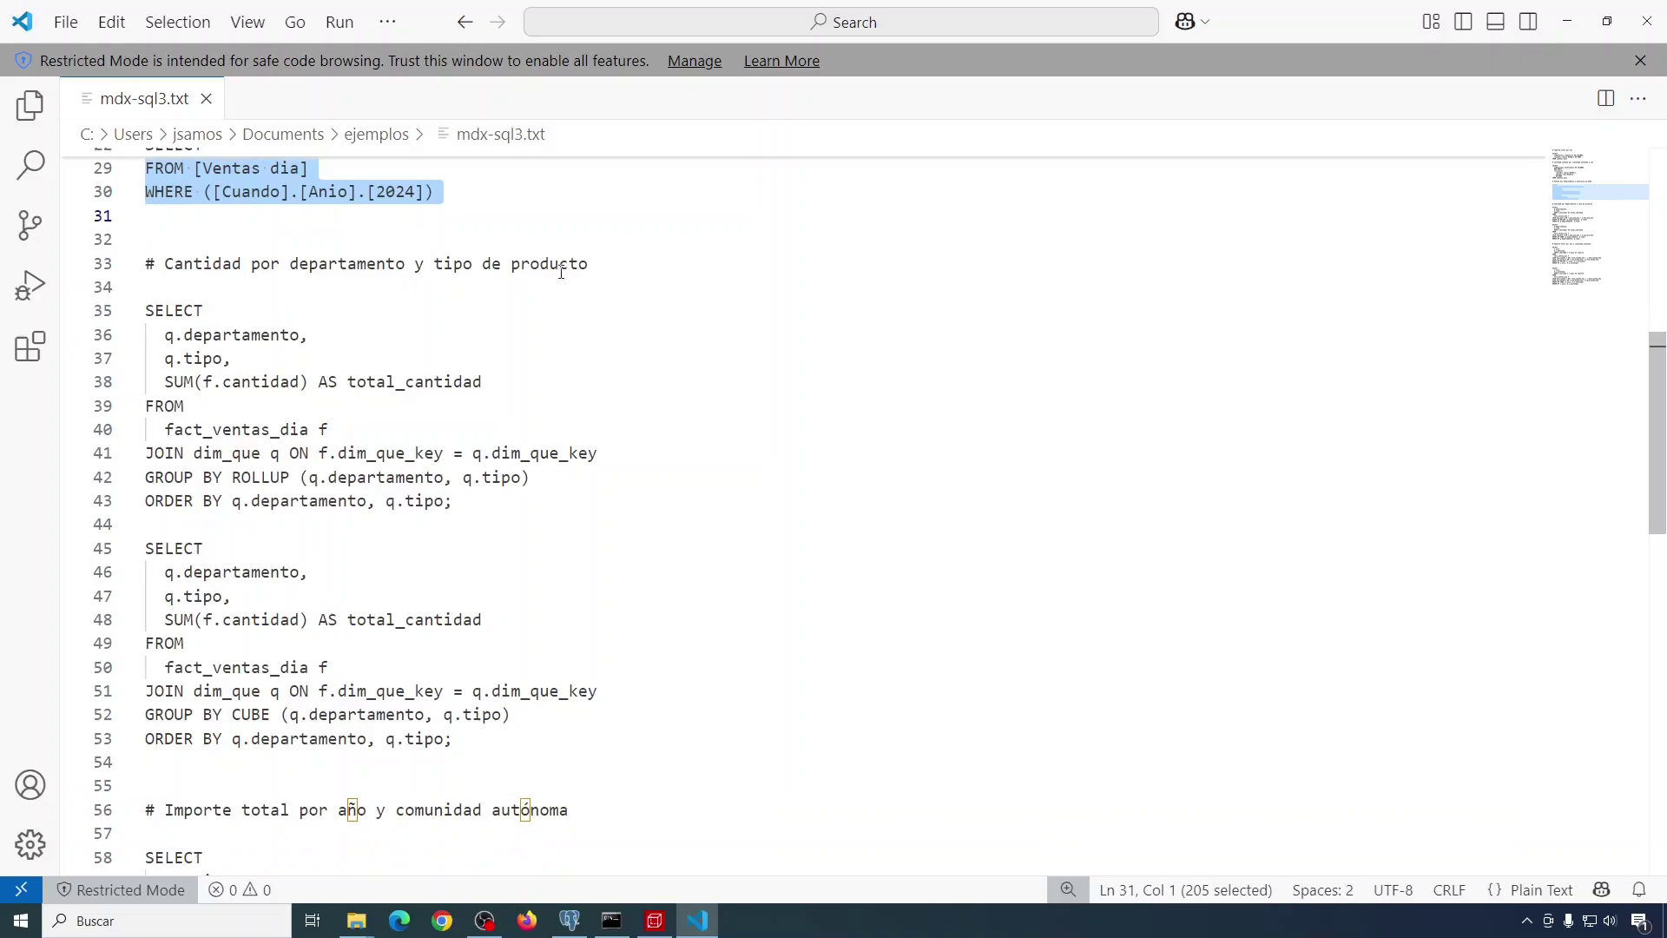
pyautogui.doubleClick(268, 476)
pyautogui.click(153, 325)
pyautogui.moveTo(150, 311); pyautogui.dragTo(538, 512)
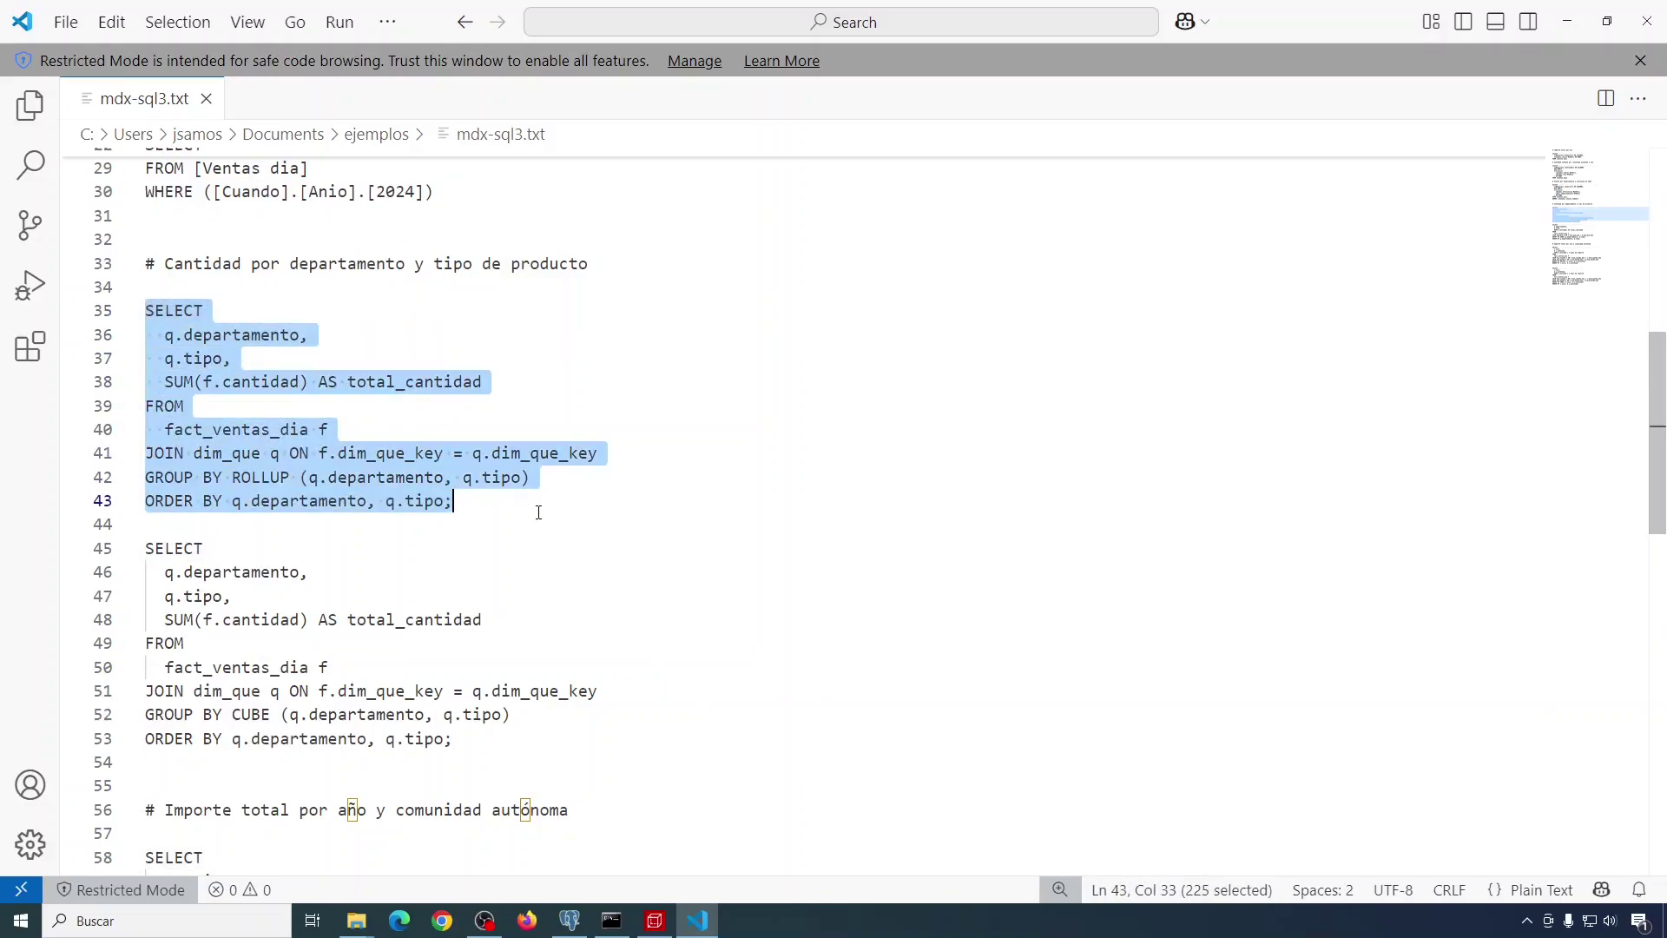
pyautogui.rightClick(262, 373)
pyautogui.click(322, 504)
# Step: In pgAdmin, paste the copied ROLLUP query by departamento and tipo into the blank editor and run it
pyautogui.hotkey('alt', 'Tab')
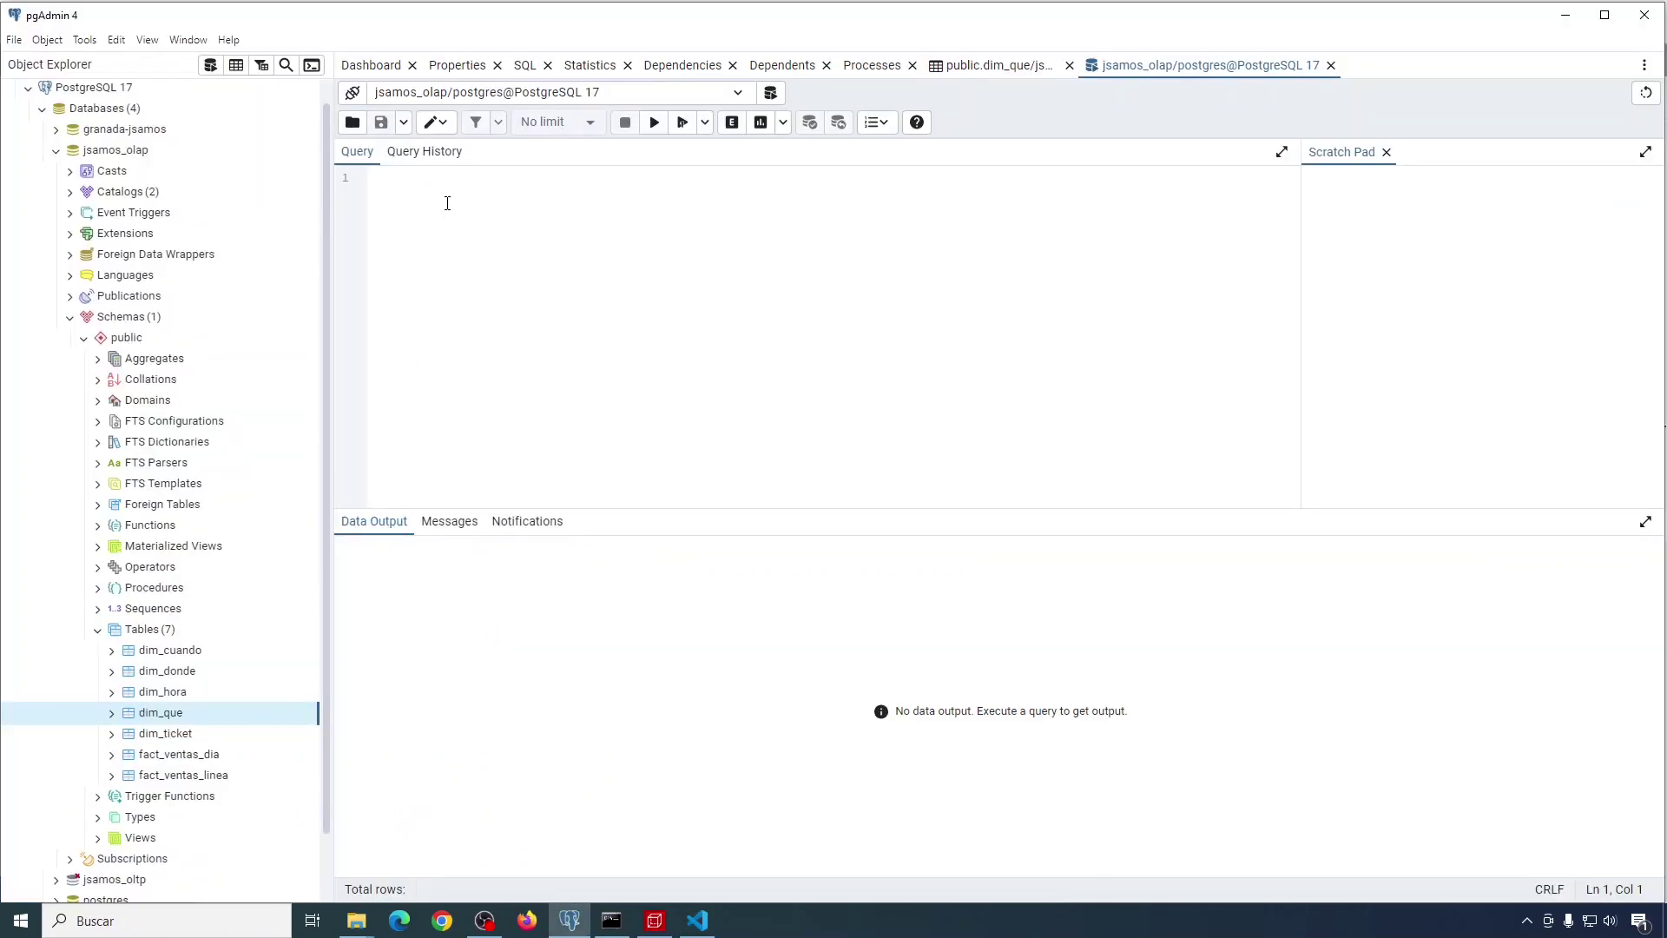
pyautogui.hotkey('ctrl', 'v')
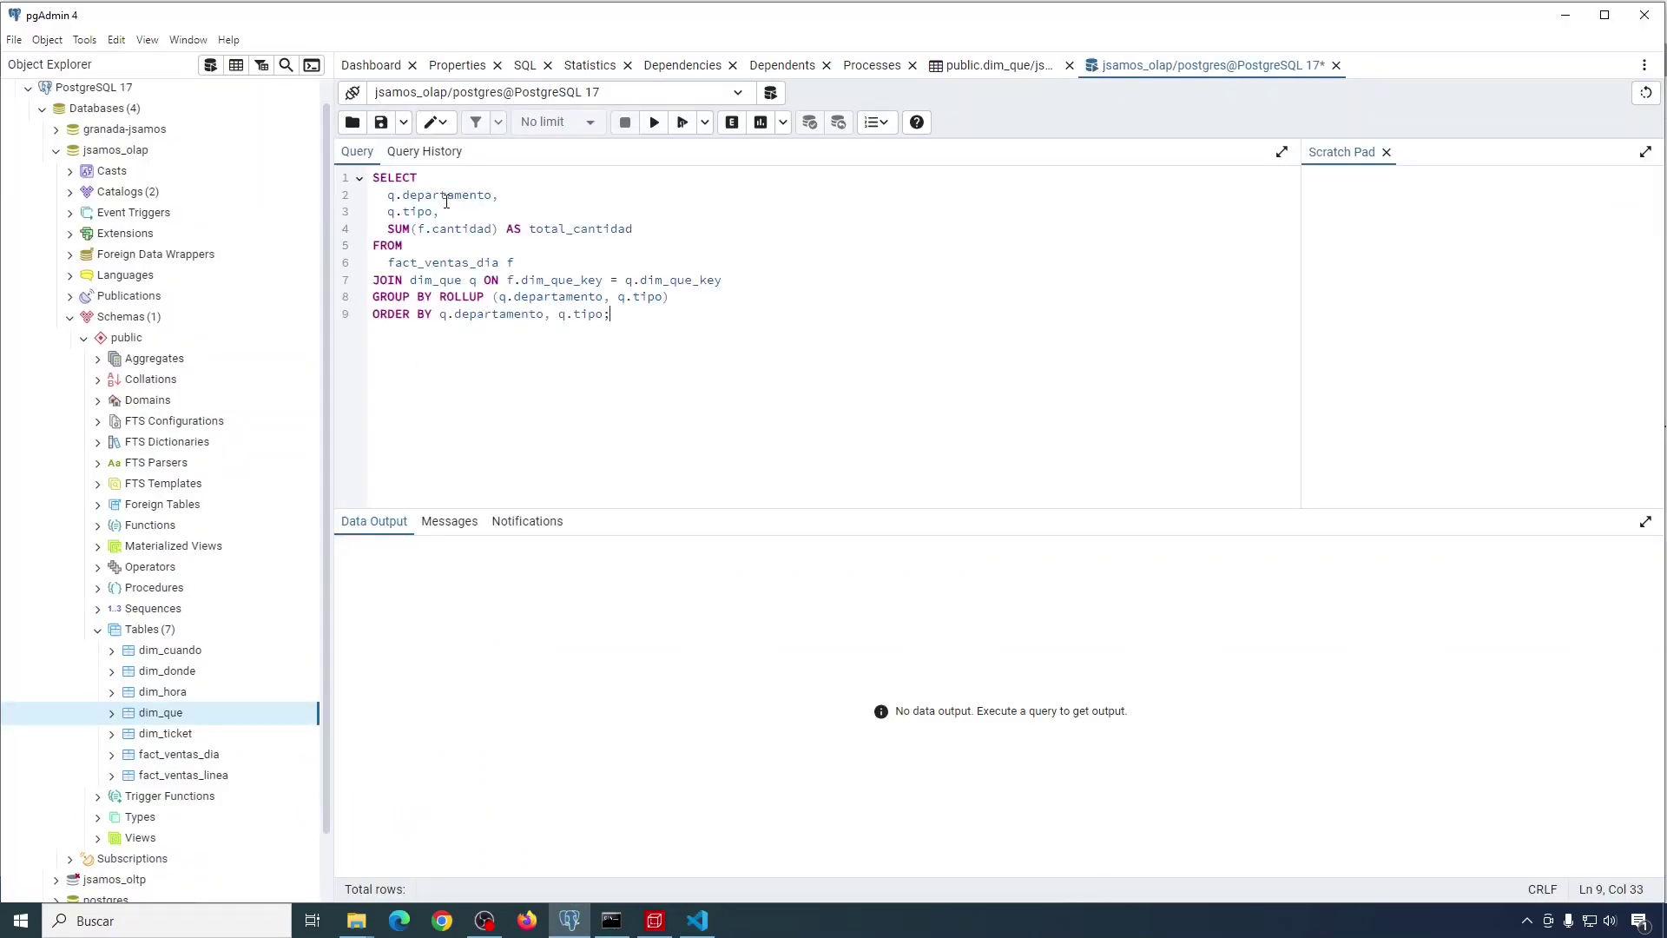
pyautogui.click(655, 123)
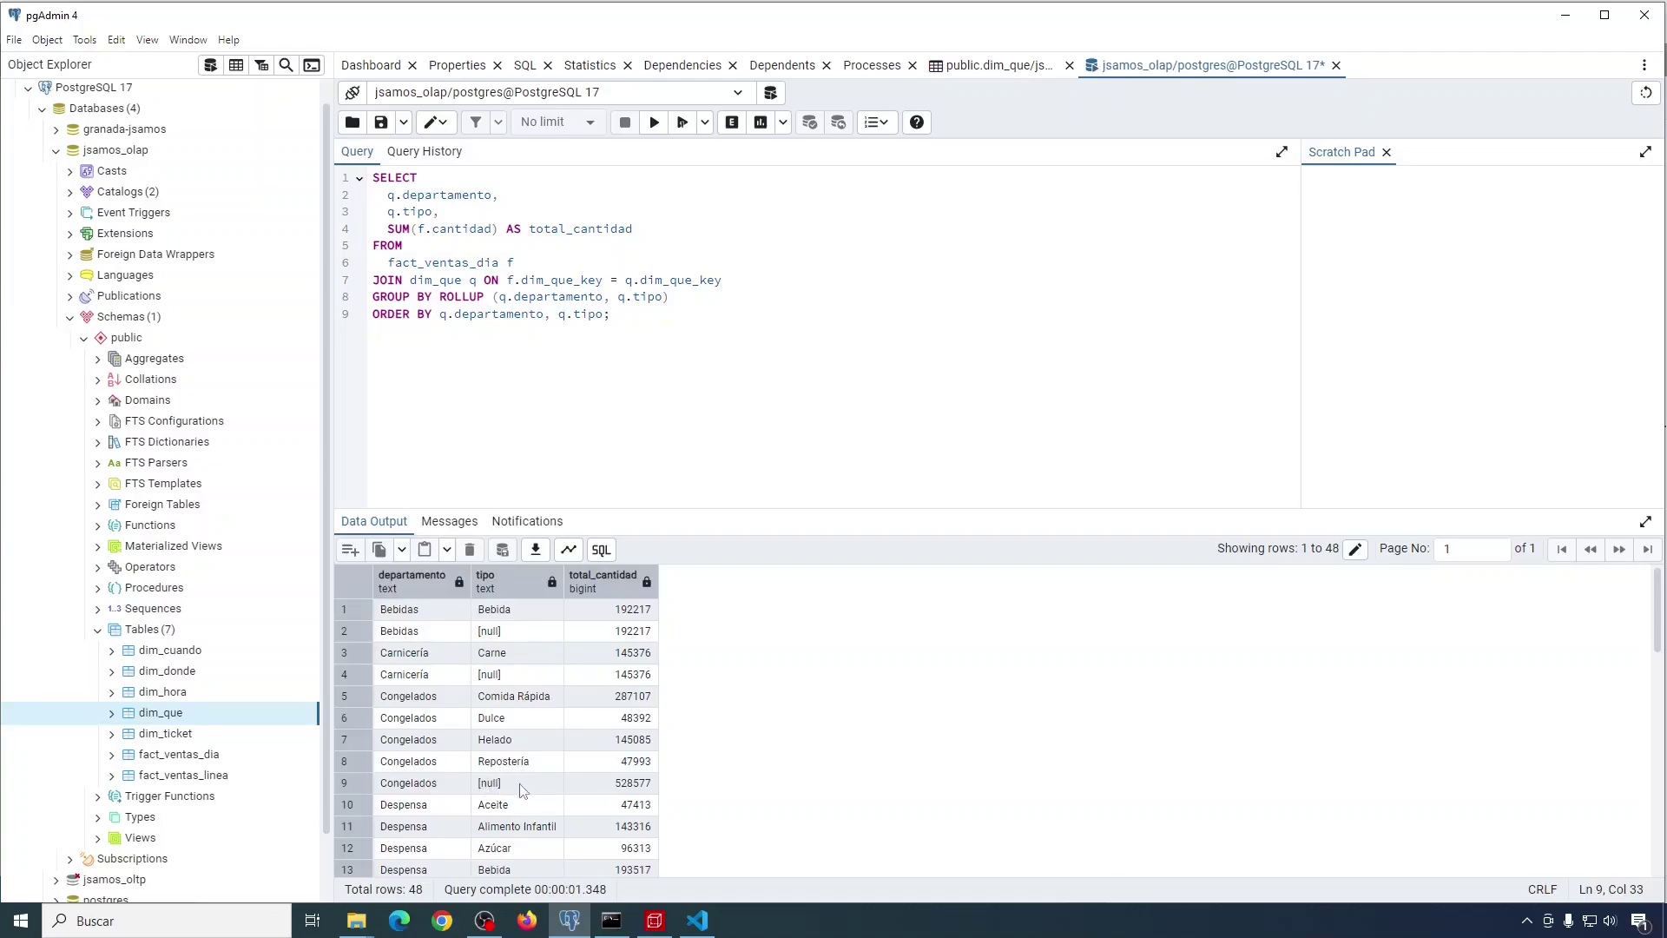
# Step: Review the ROLLUP output down to its grand total row, and rerun the query with CUBE as the GROUP BY operator
pyautogui.scroll(-3, 547, 742)
pyautogui.scroll(-5, 547, 742)
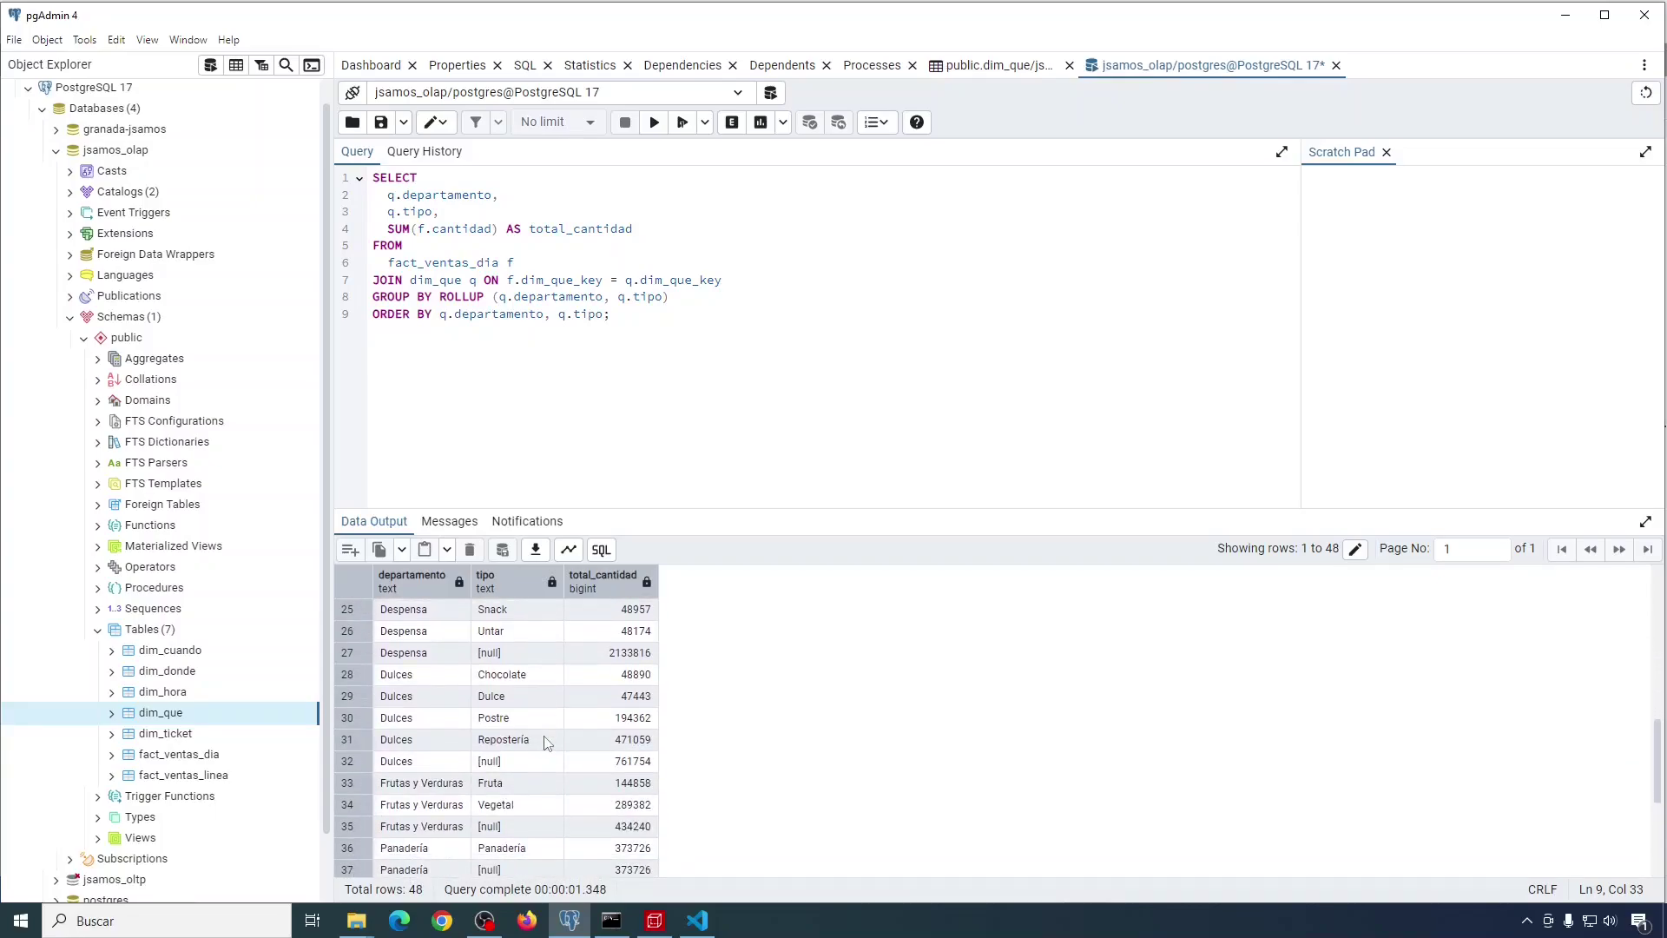
pyautogui.scroll(-1, 547, 742)
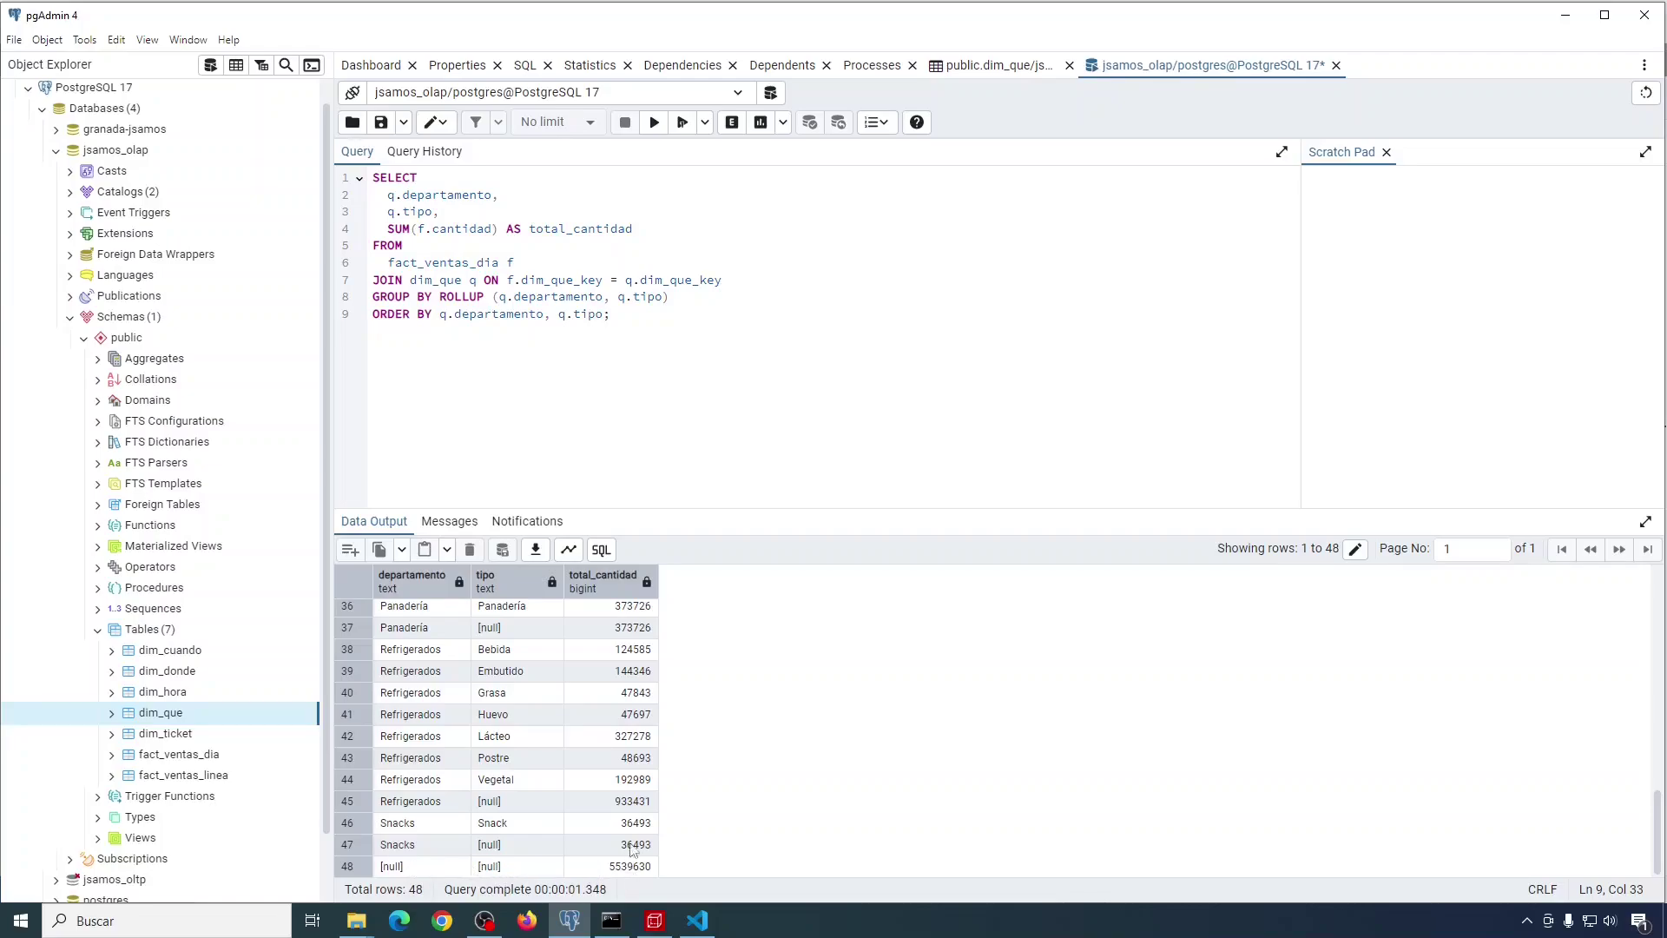
pyautogui.doubleClick(456, 296)
pyautogui.write('CUBE')
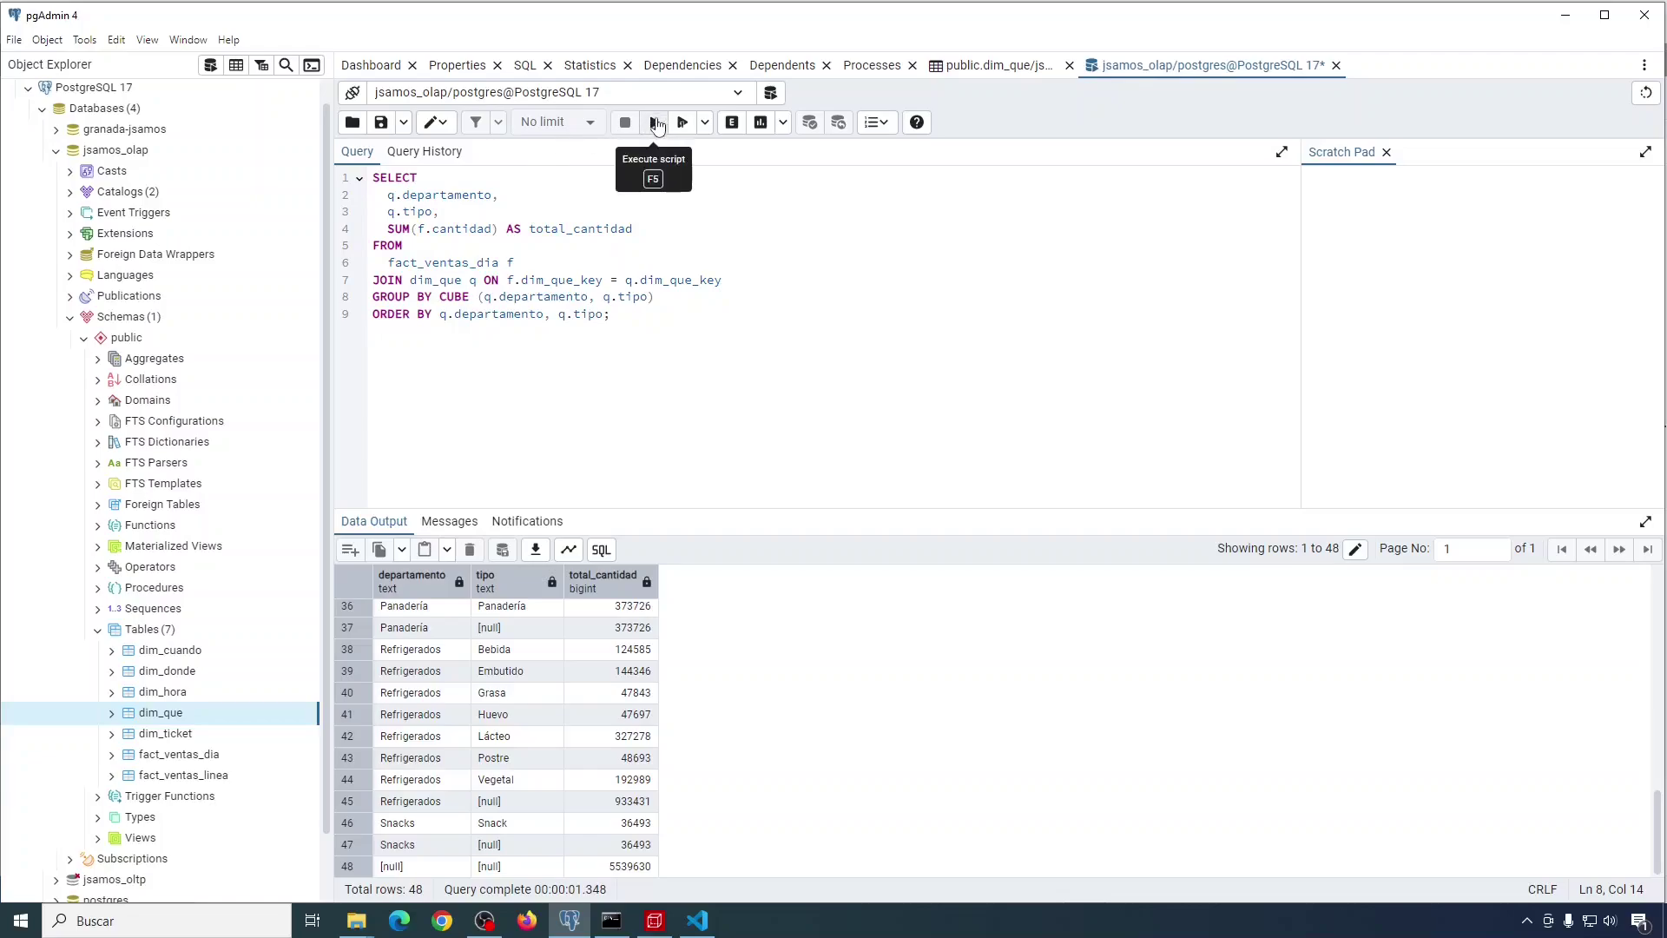
pyautogui.click(654, 123)
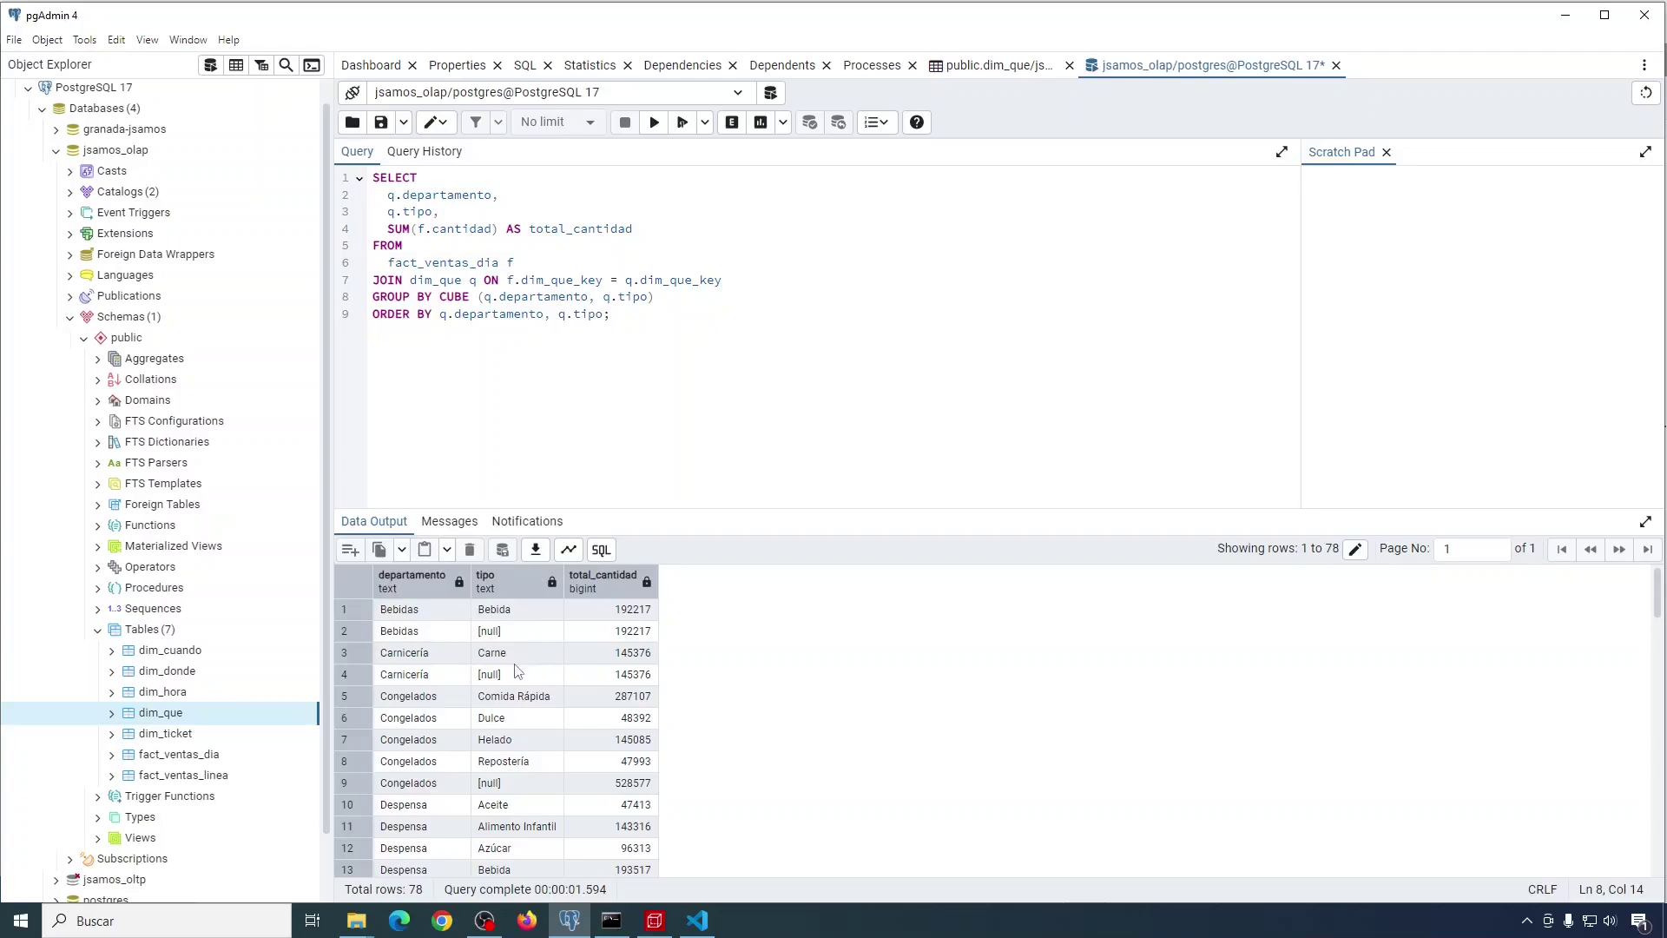
# Step: Examine the CUBE results, including the subtotals per departamento and the totals per tipo across all departments
pyautogui.scroll(-1, 517, 649)
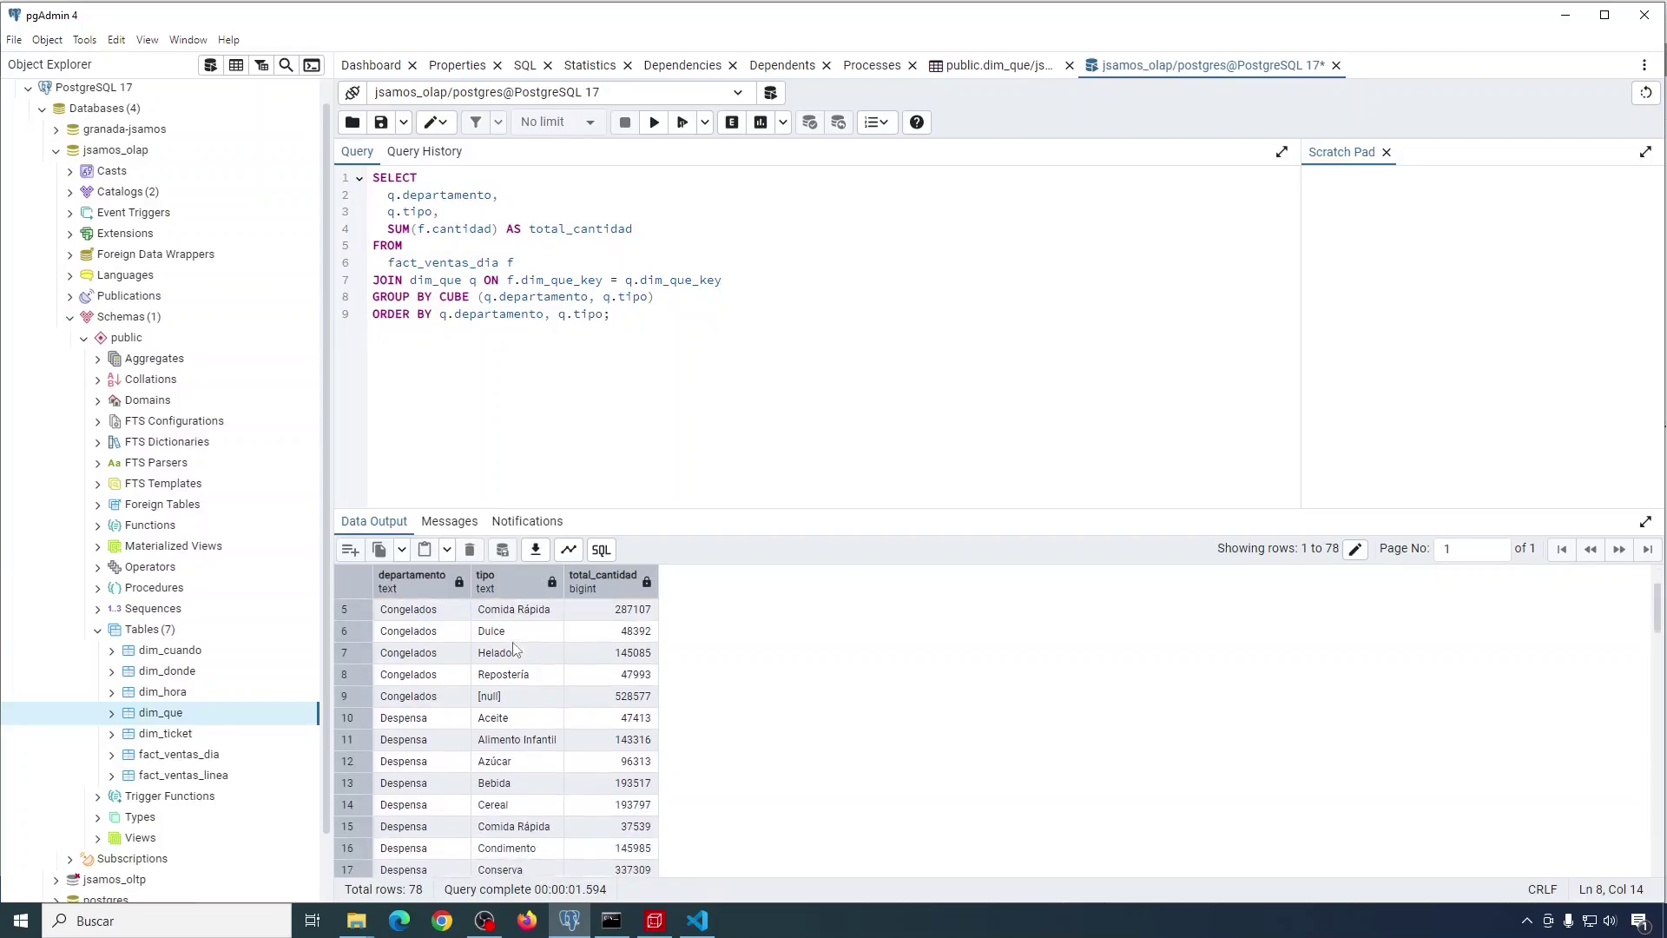
pyautogui.scroll(1, 552, 703)
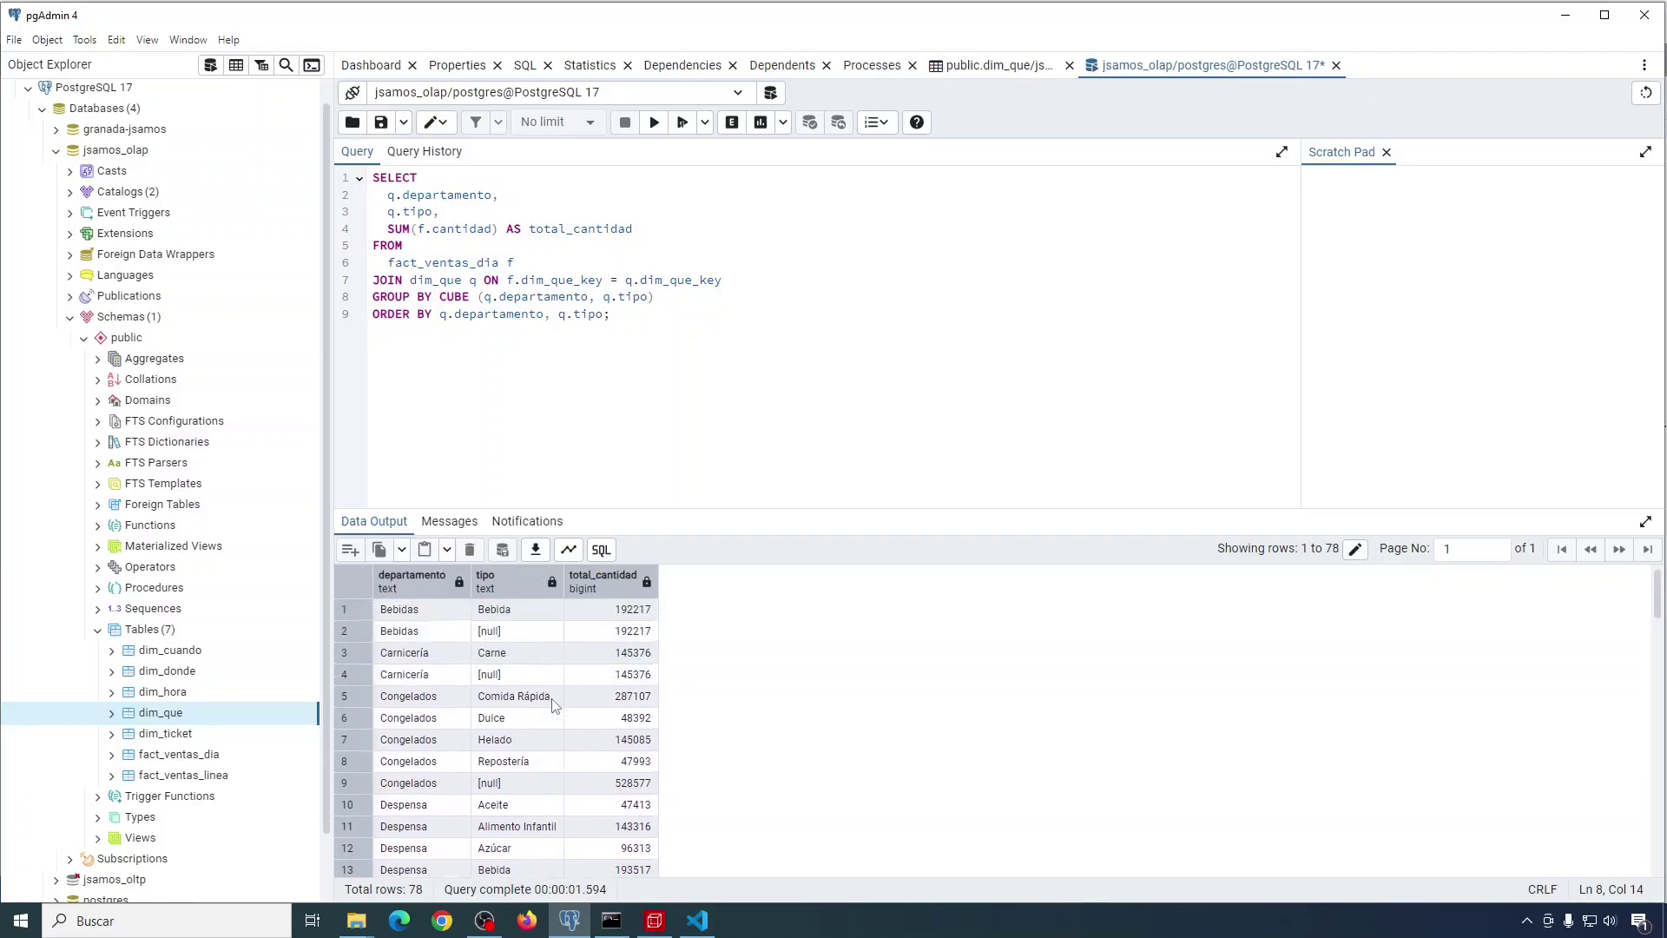
pyautogui.scroll(-1, 526, 790)
pyautogui.scroll(-6, 528, 792)
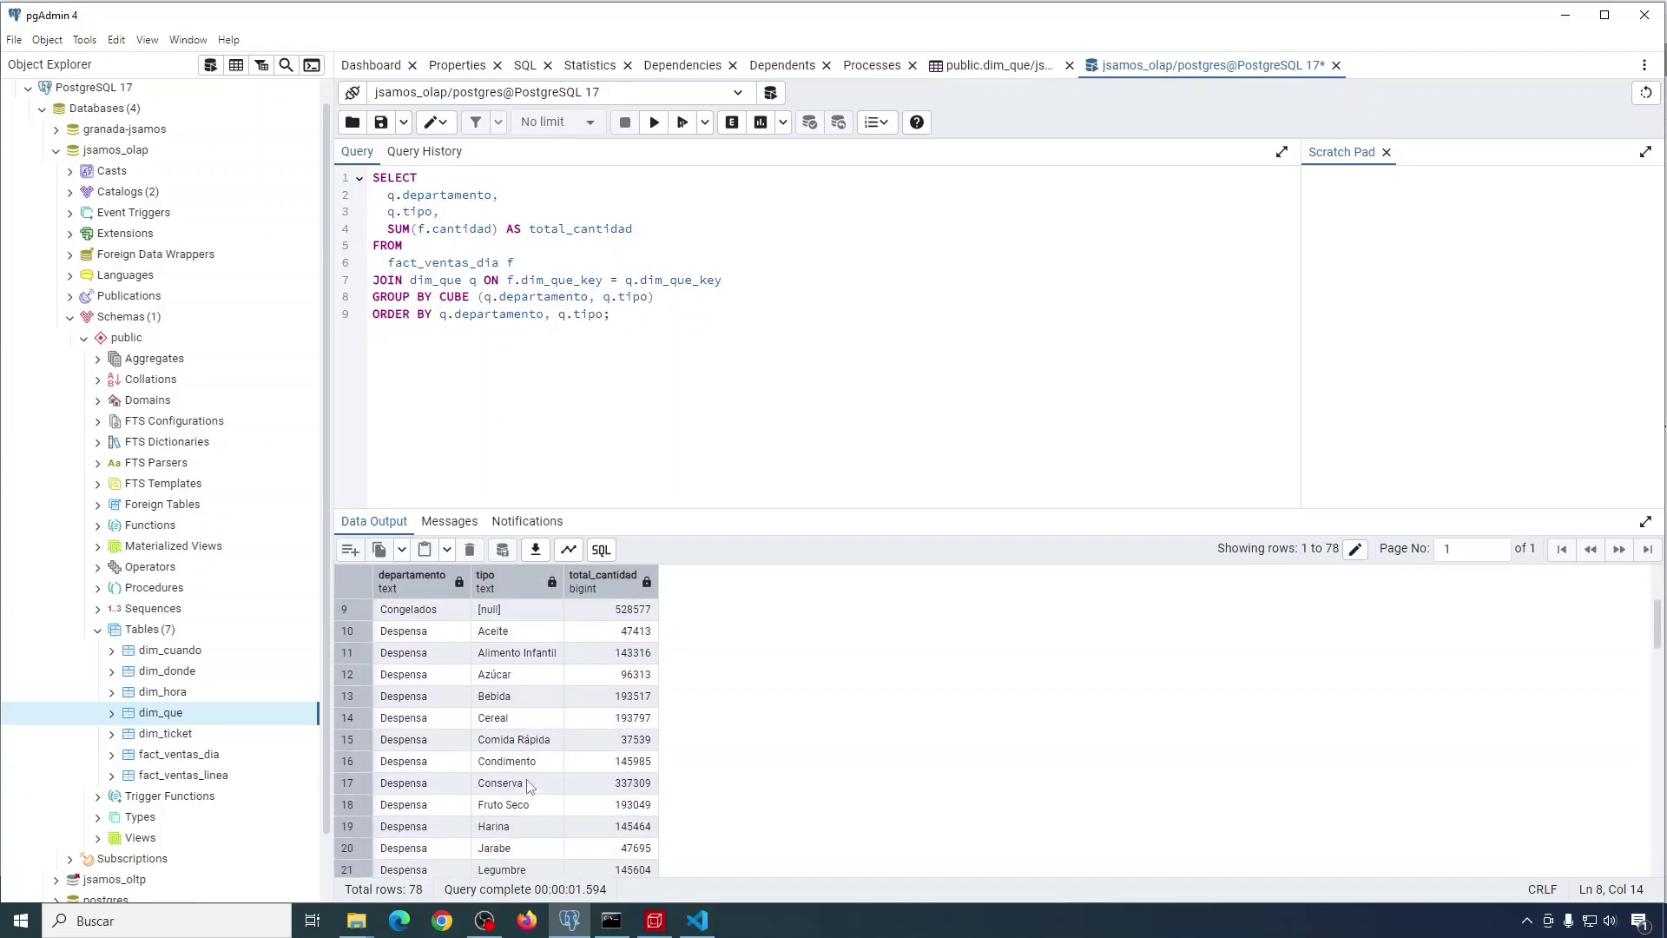
pyautogui.scroll(-6, 528, 785)
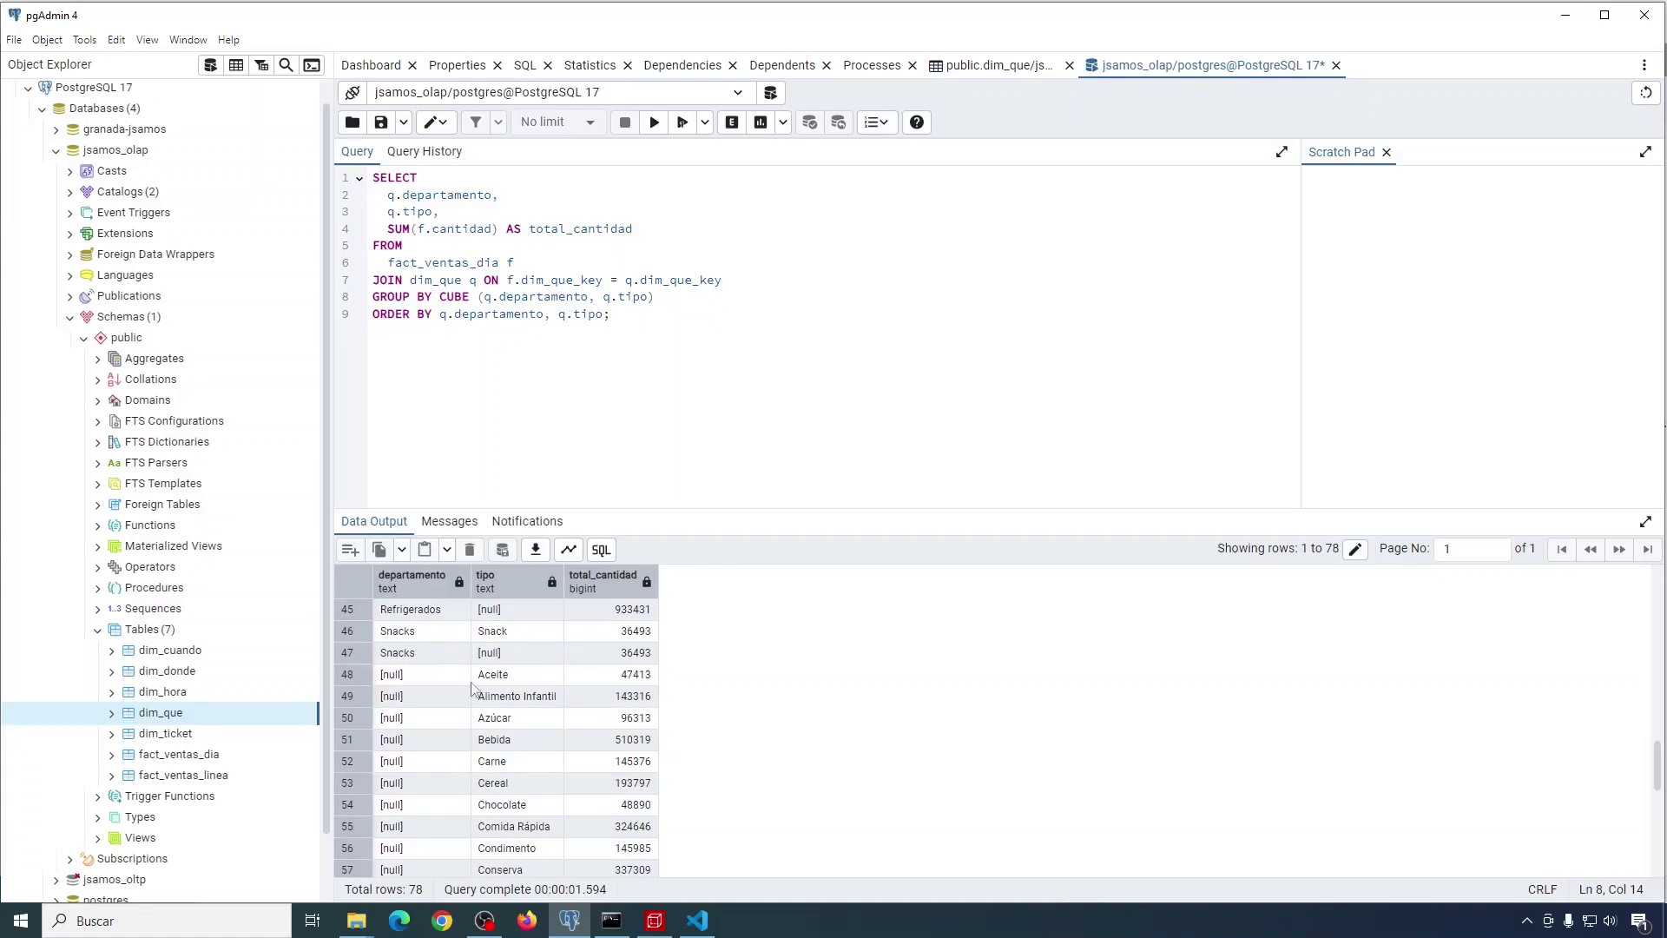
pyautogui.scroll(10, 539, 668)
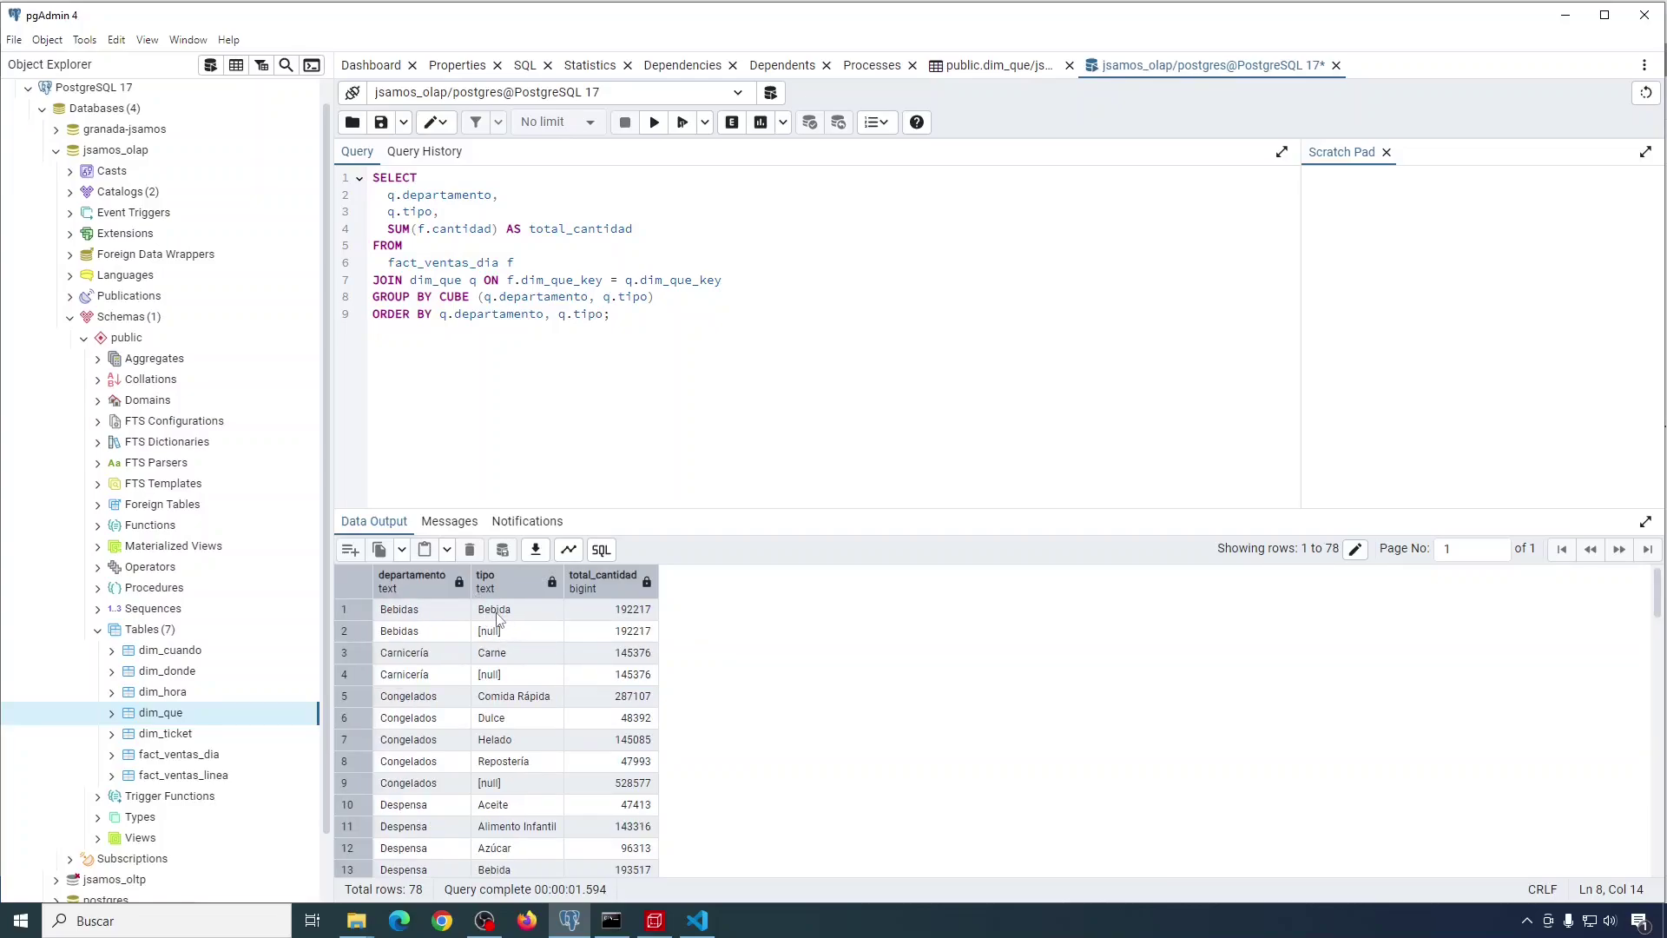
pyautogui.scroll(-1, 541, 666)
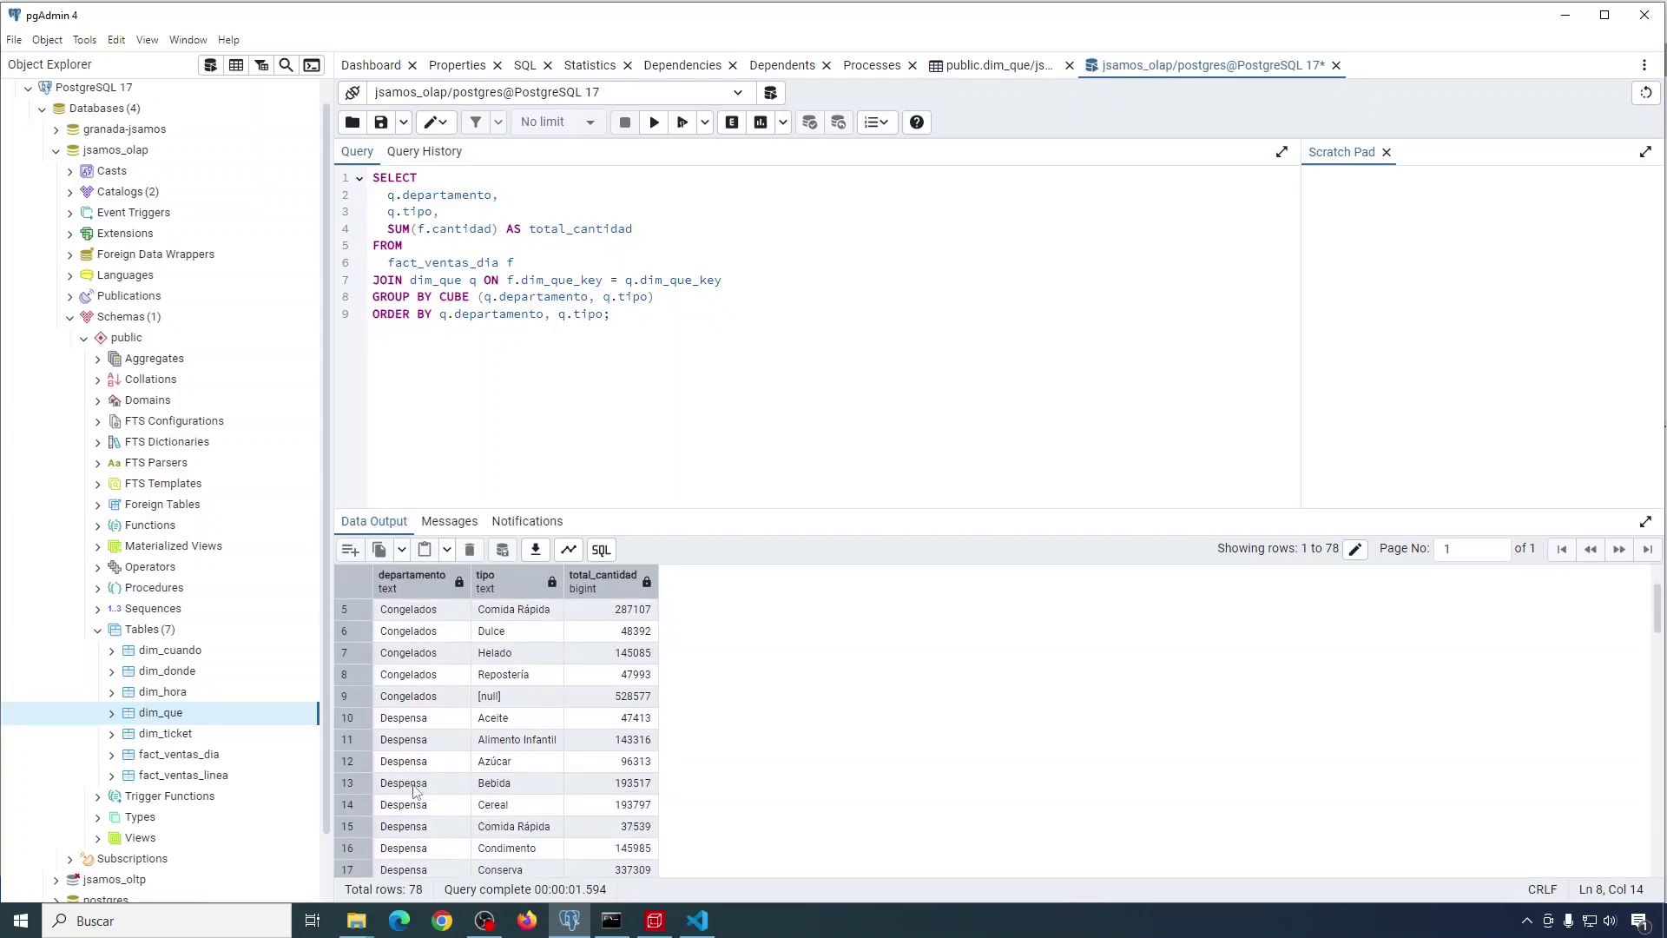
pyautogui.scroll(-5, 616, 778)
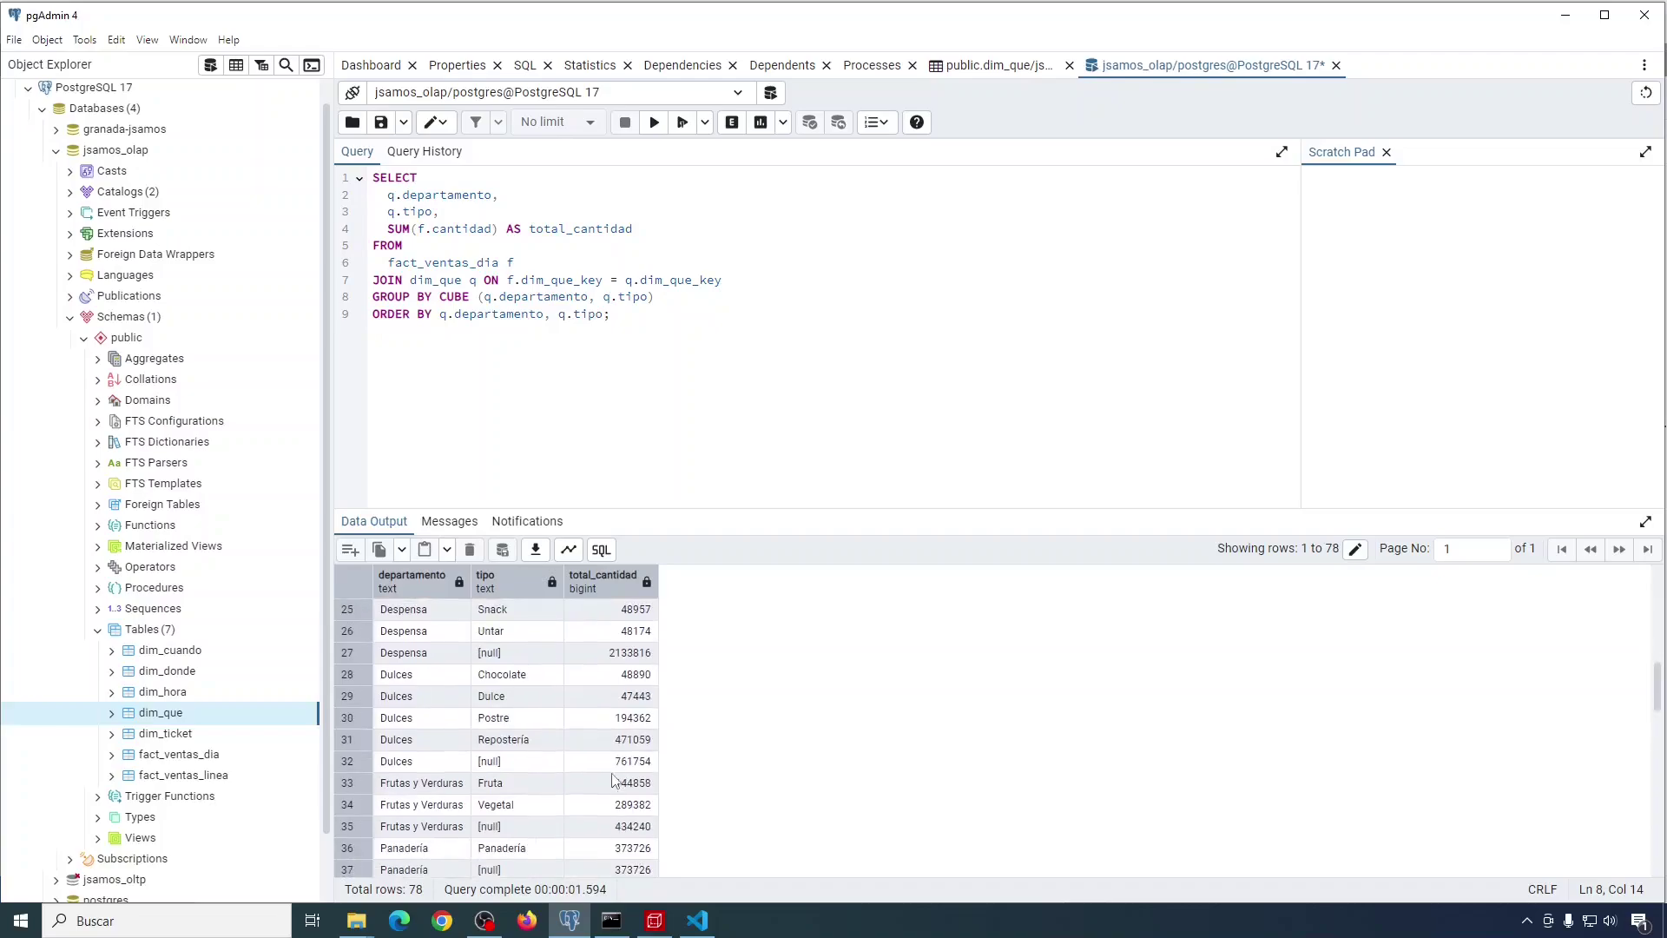
pyautogui.scroll(-5, 617, 778)
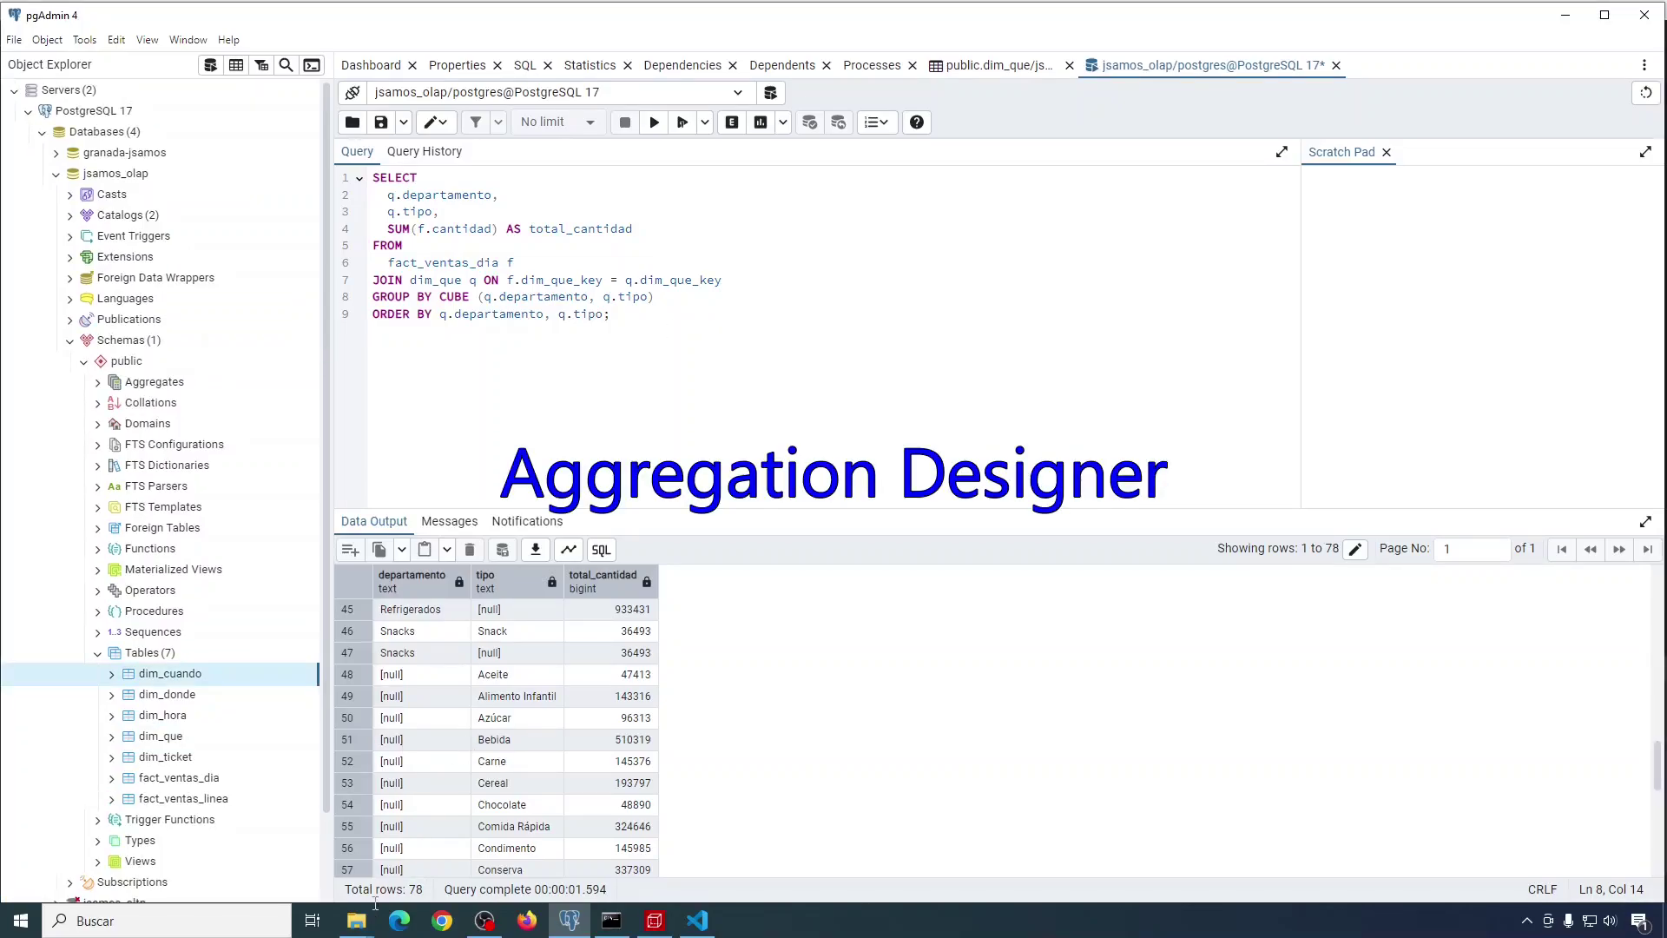
# Step: Switch to the aggregation-designer folder in File Explorer and launch startaggregationdesigner.bat
pyautogui.click(356, 920)
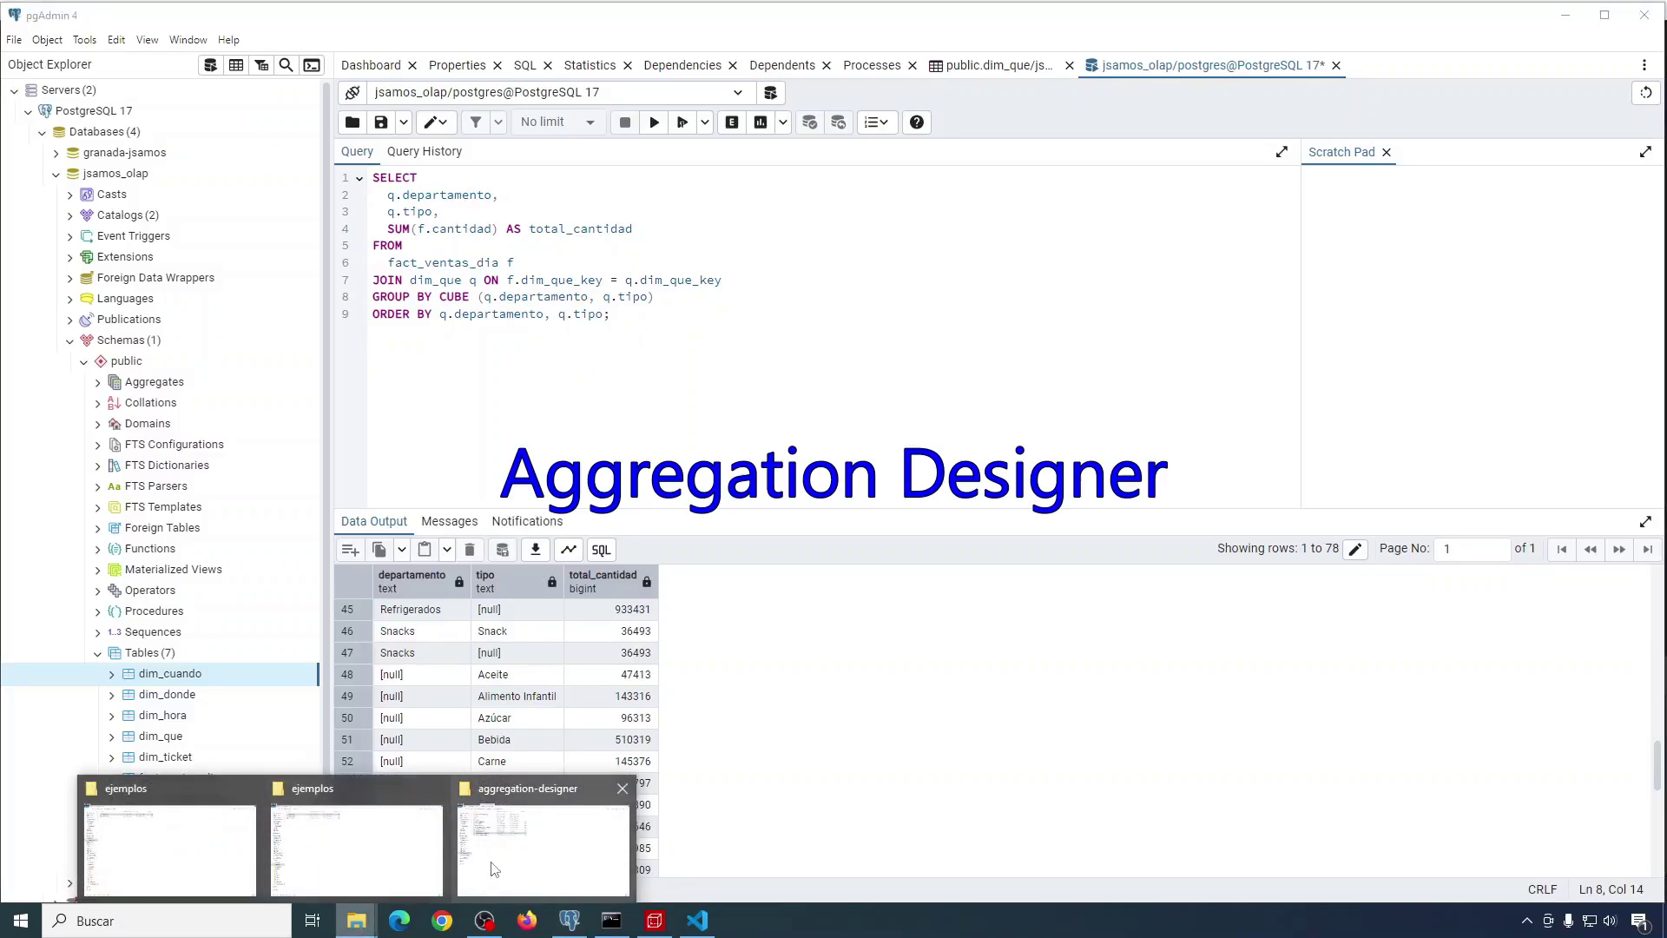
pyautogui.click(494, 869)
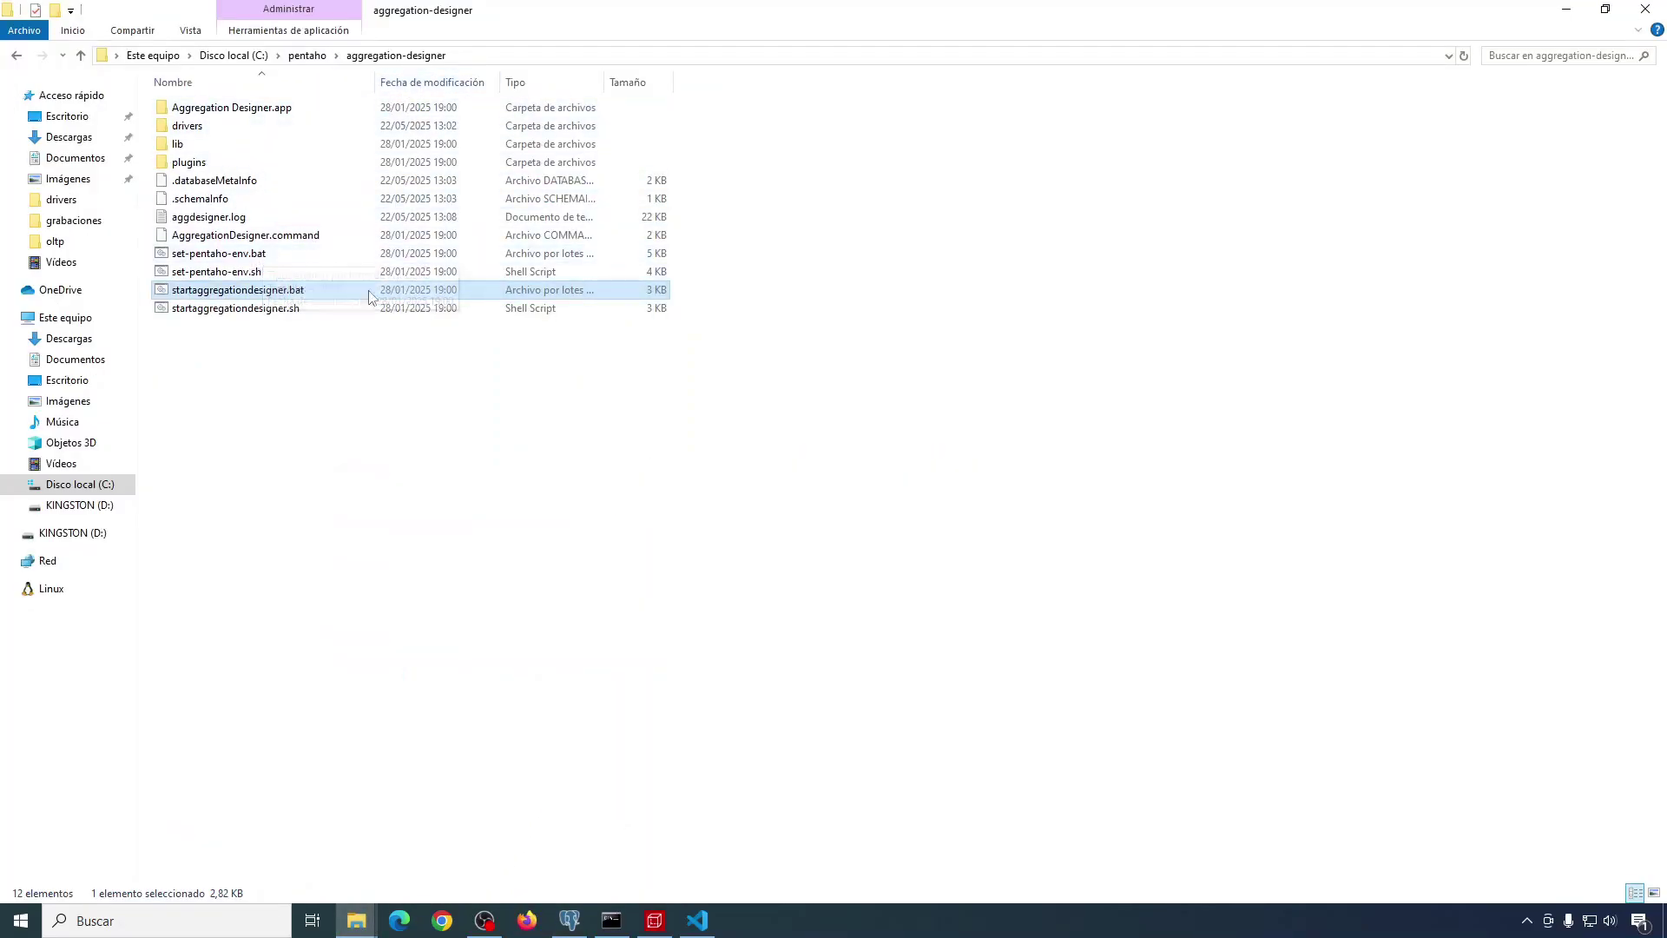
pyautogui.doubleClick(226, 295)
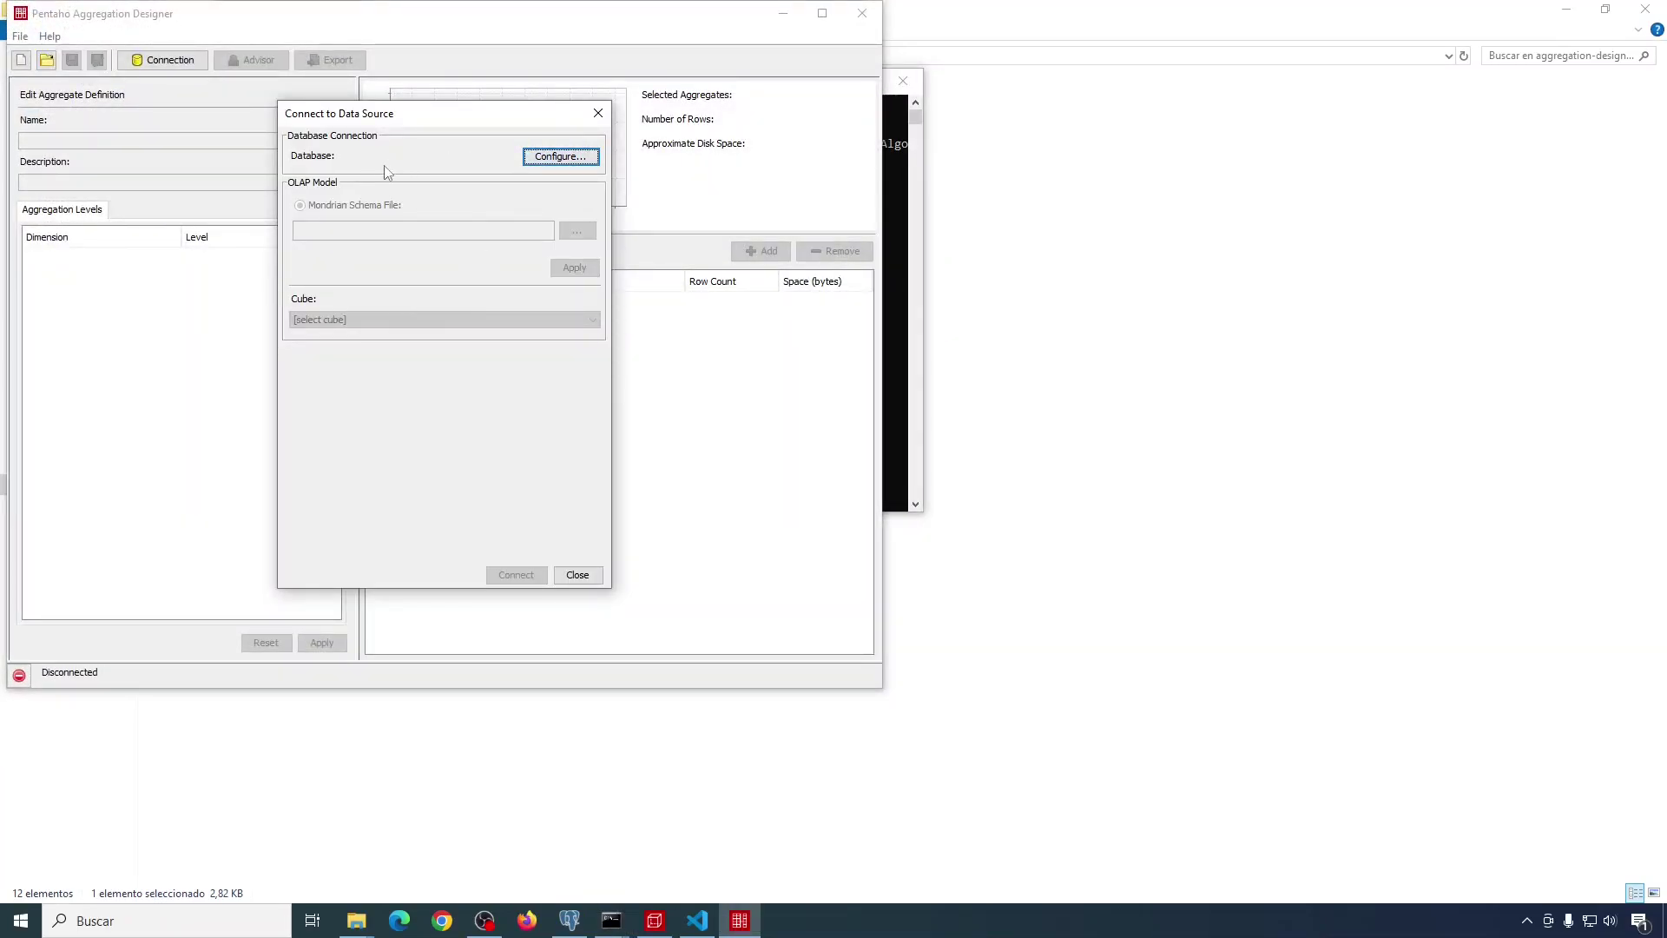
# Step: In Pentaho Aggregation Designer, configure the Ventas database connection with Native (JDBC) access to localhost on port 5432, test it and accept it
pyautogui.click(560, 157)
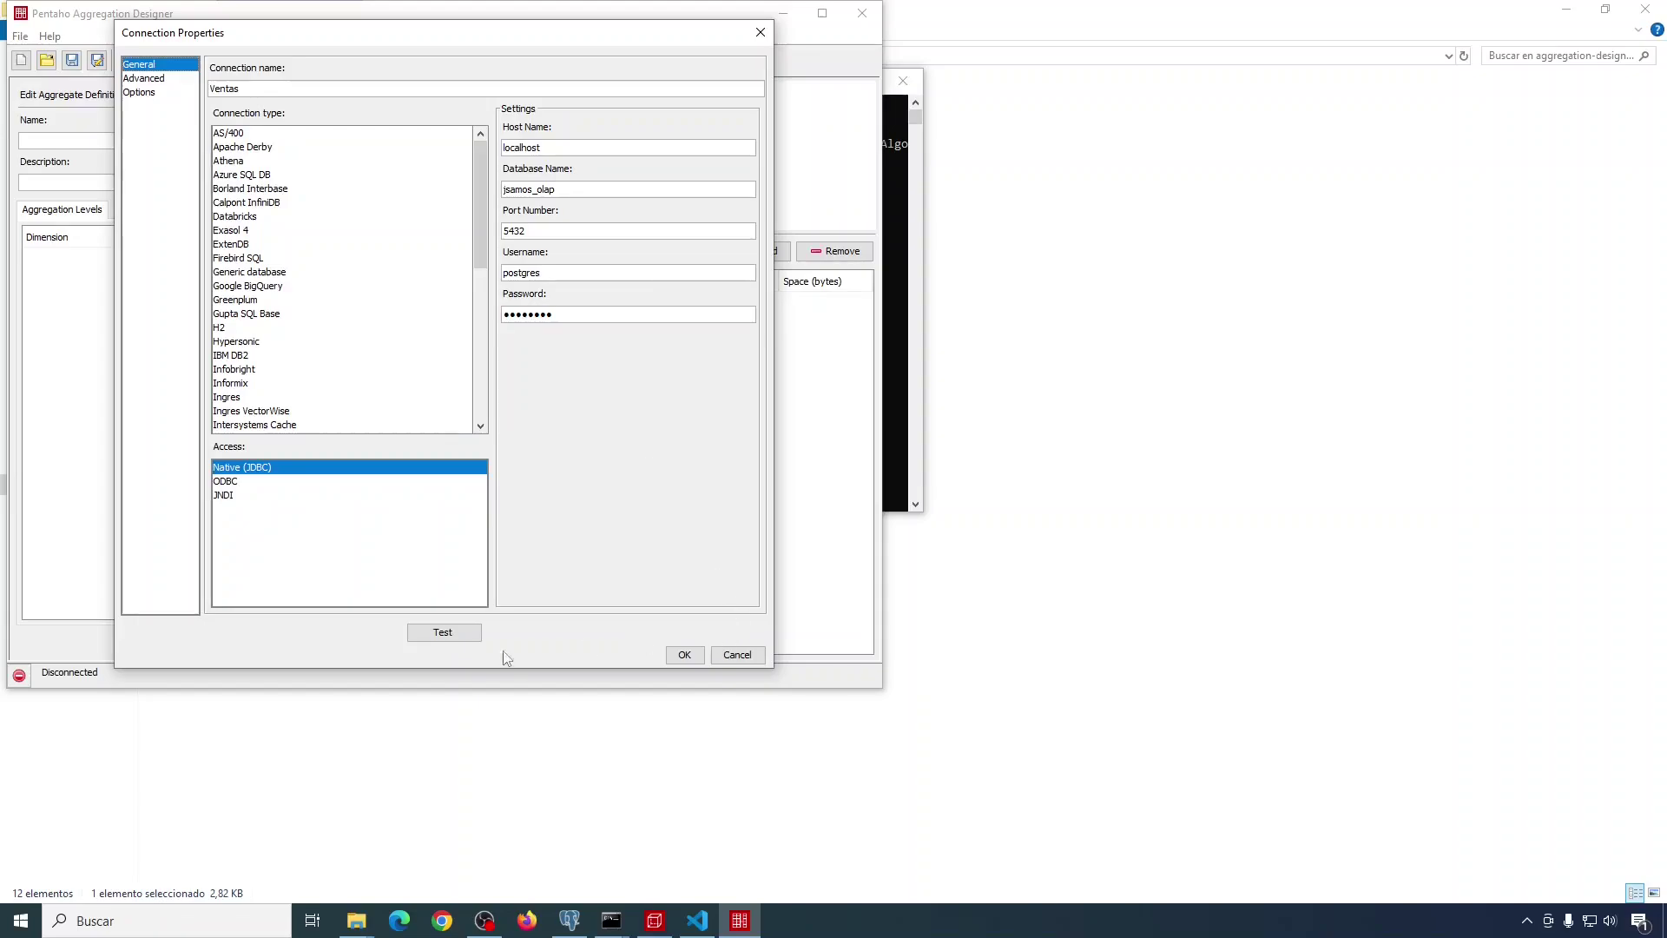
pyautogui.click(458, 637)
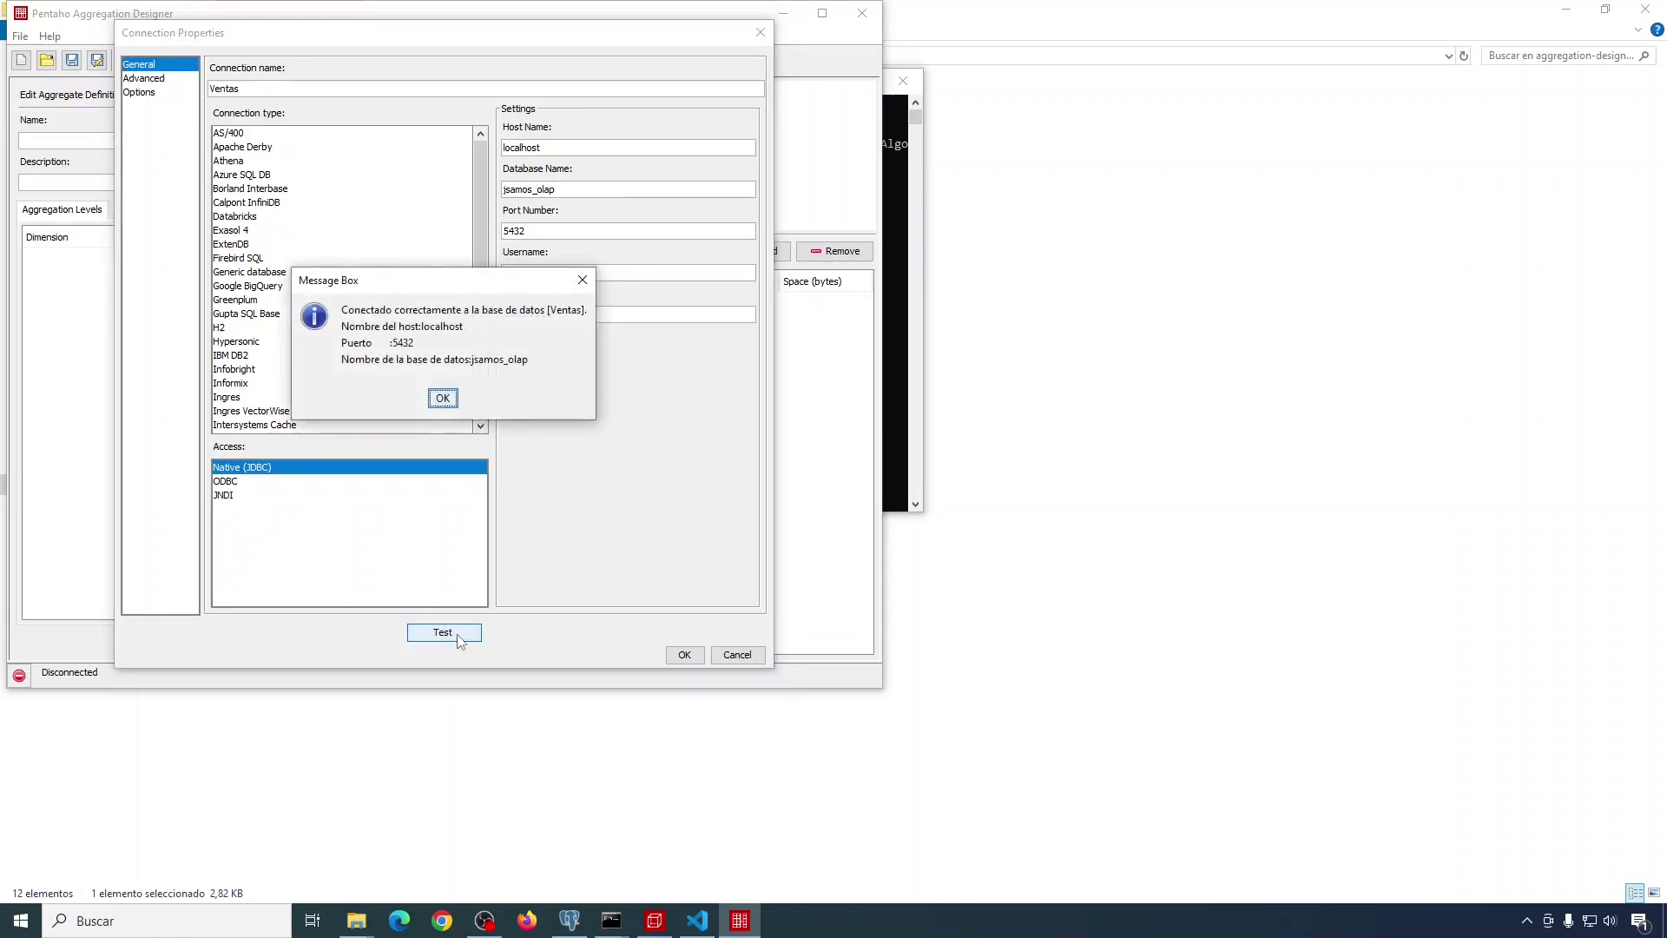
pyautogui.click(444, 396)
pyautogui.click(685, 655)
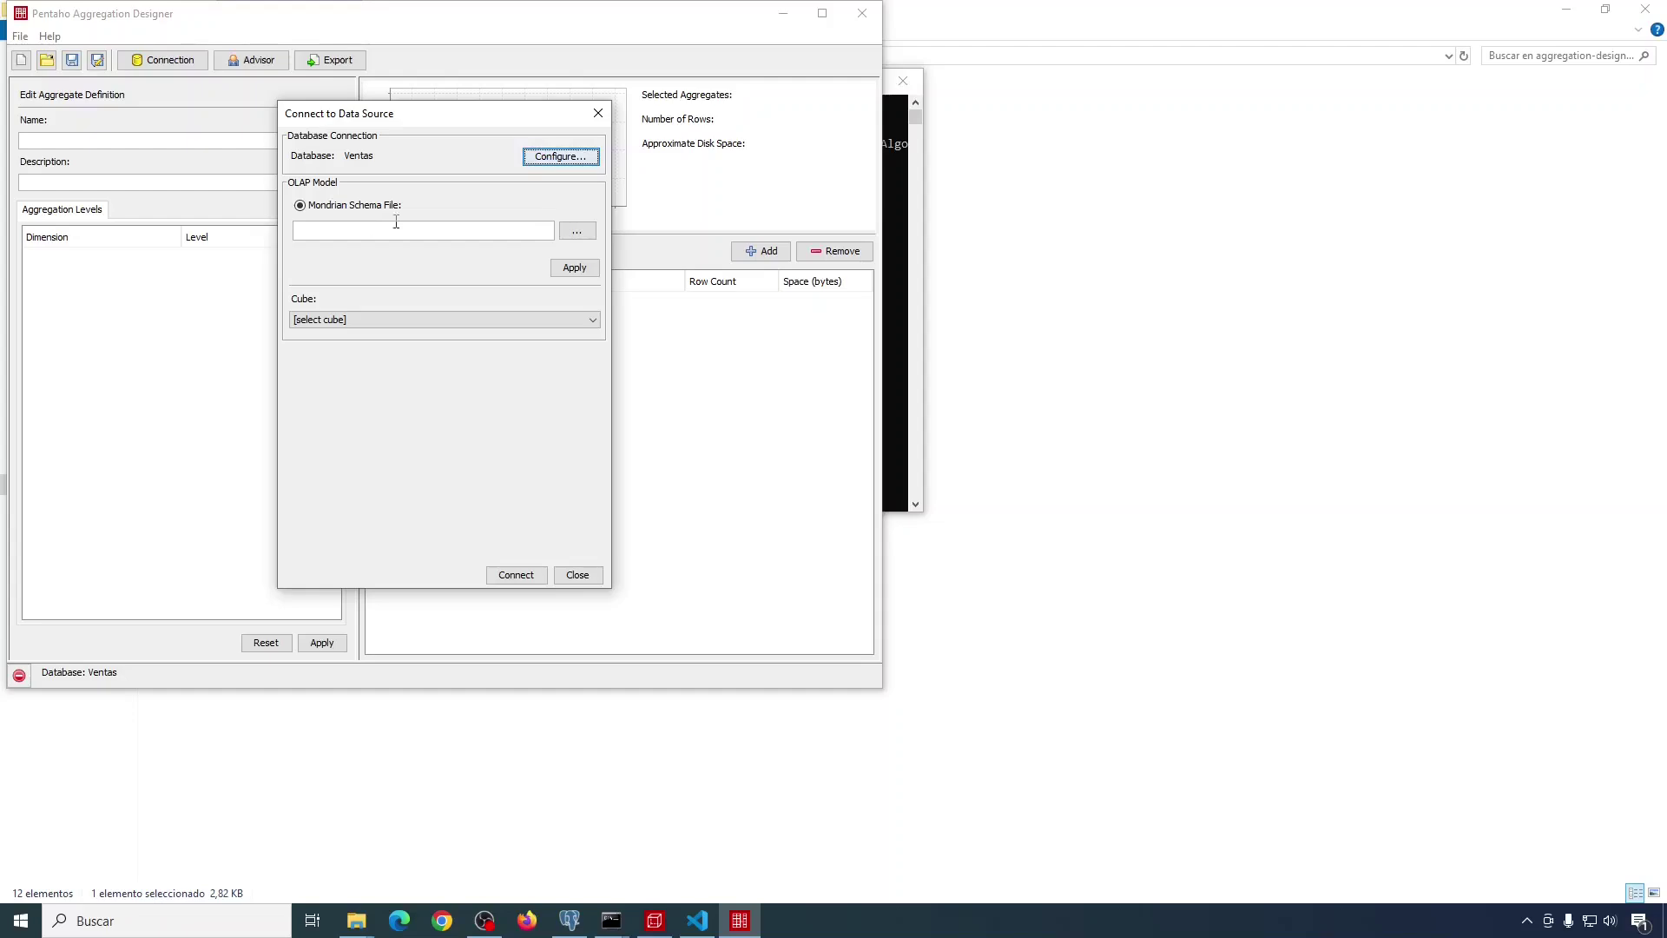
# Step: Load ventas-dia.xml from the ejemplos folder as the Mondrian schema file and apply it
pyautogui.click(584, 237)
pyautogui.click(316, 243)
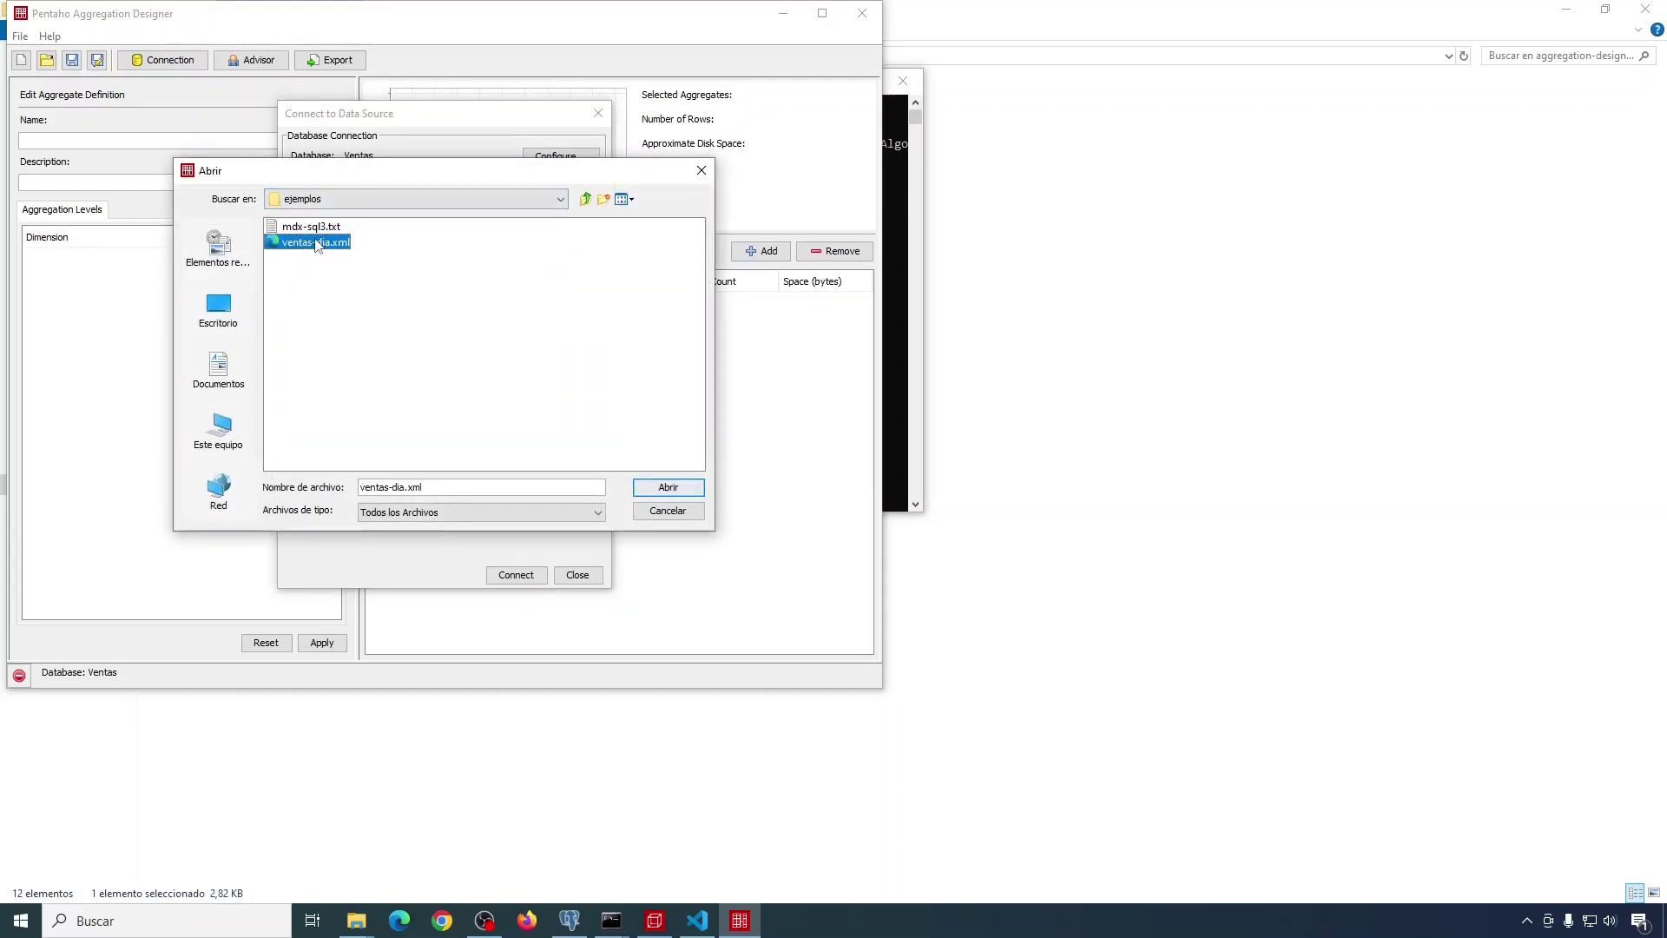
pyautogui.click(661, 488)
pyautogui.click(577, 273)
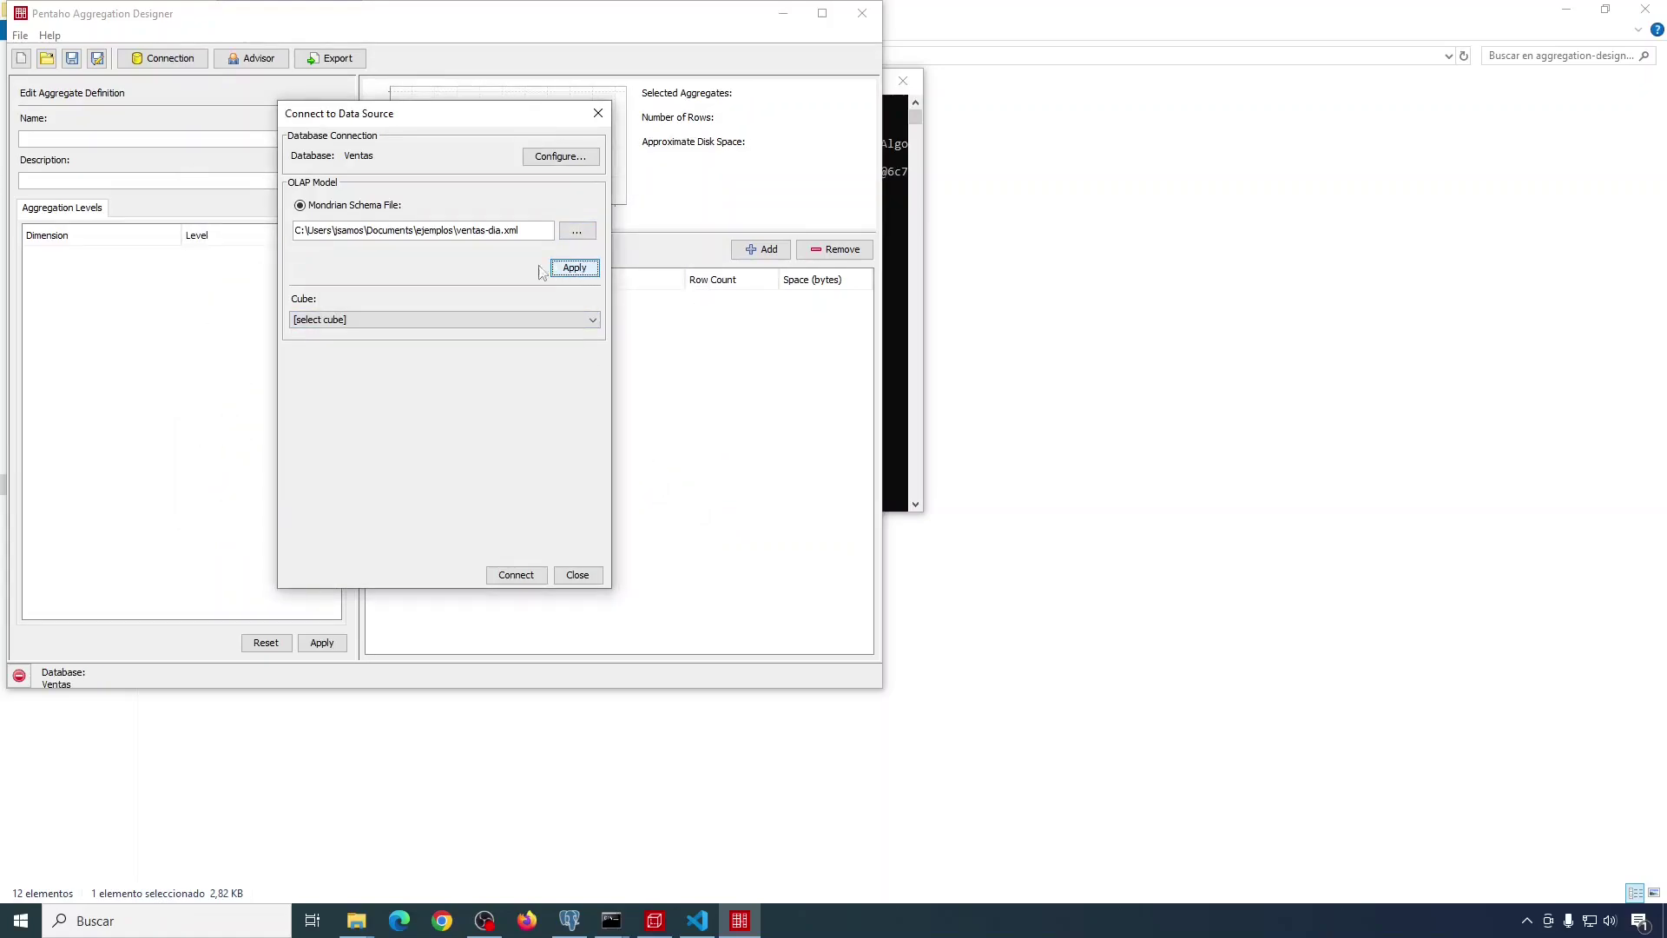
# Step: Select the Ventas dia cube, connect to the data source and accept the validation results
pyautogui.click(366, 321)
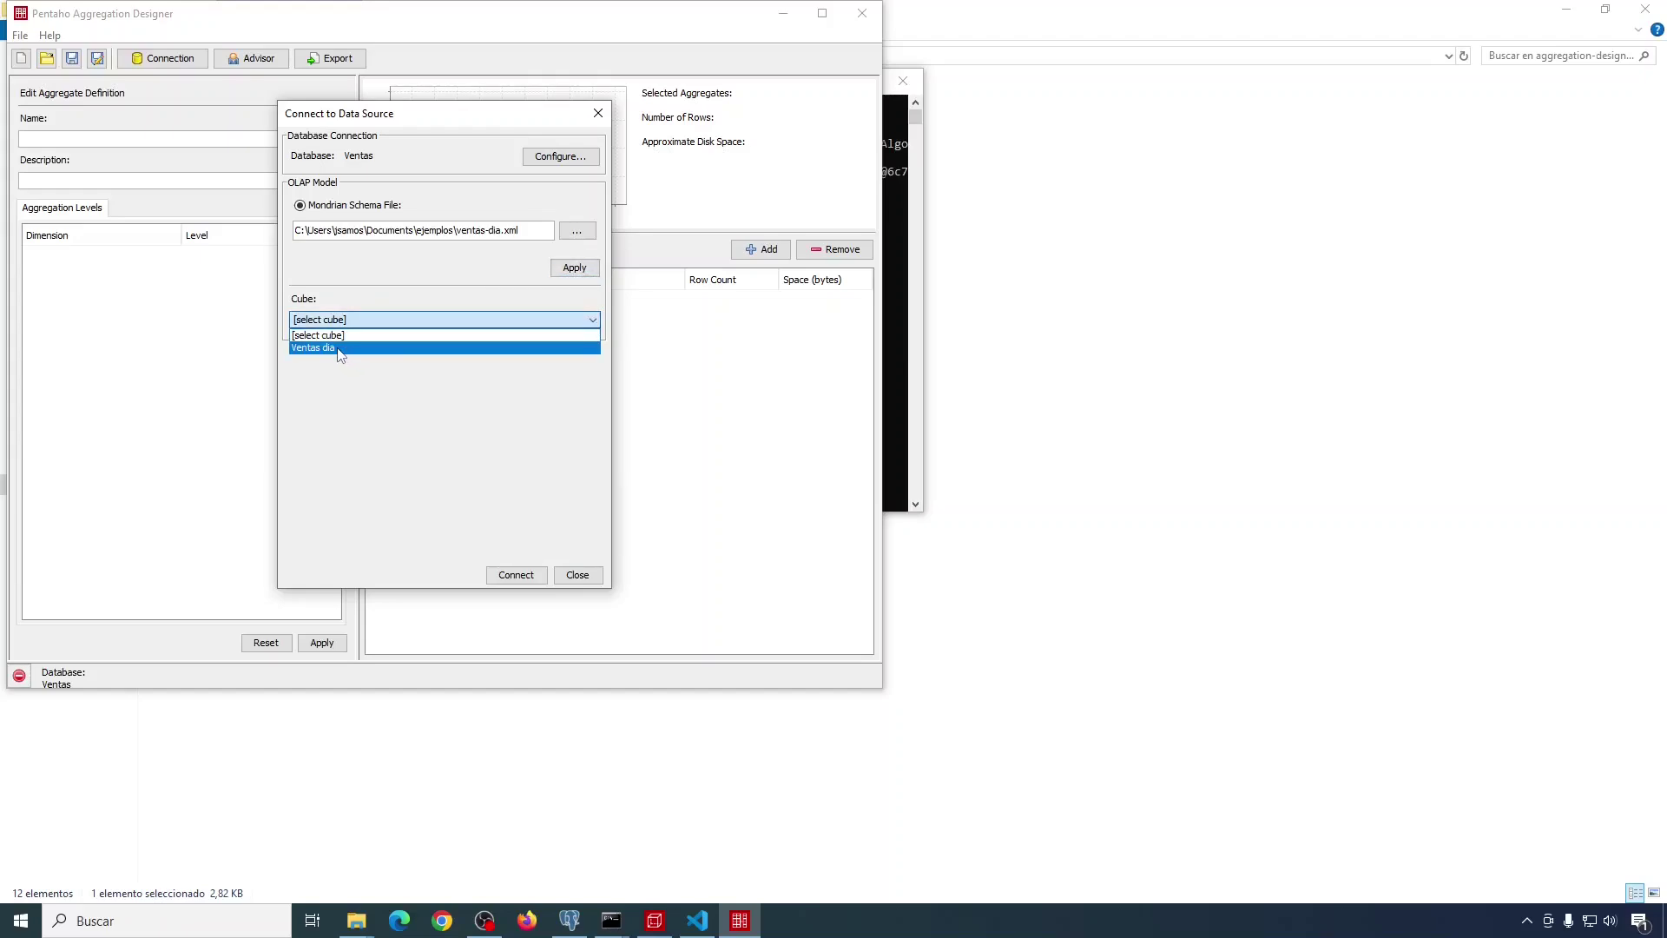
pyautogui.click(338, 348)
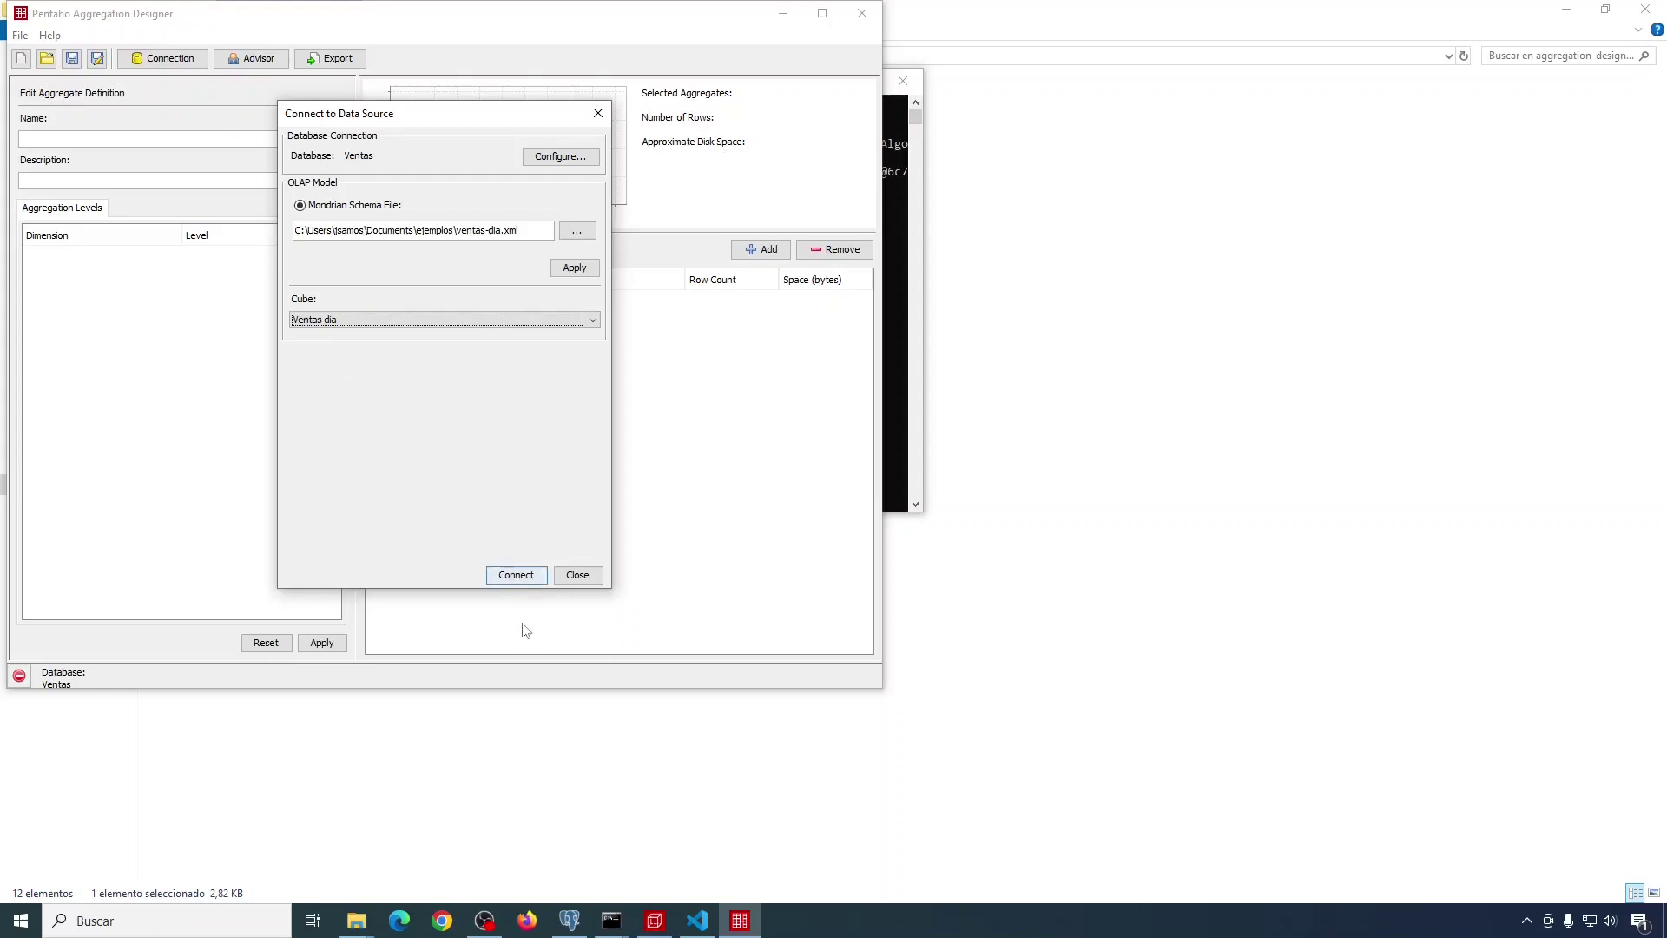
pyautogui.click(520, 577)
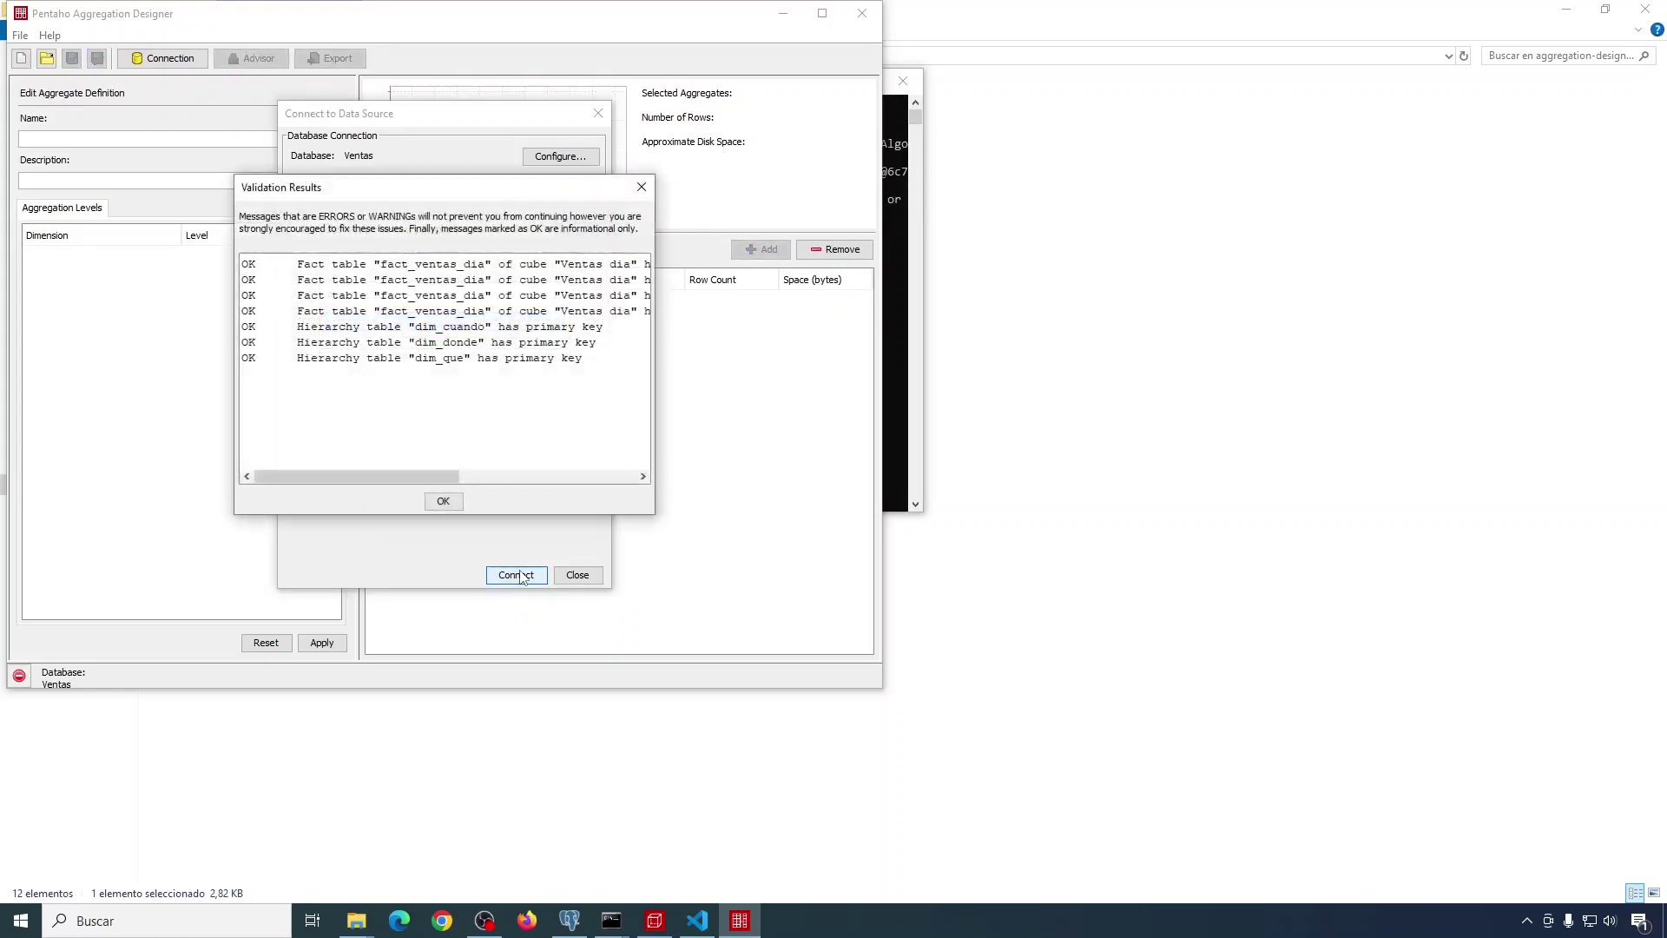
pyautogui.moveTo(379, 476); pyautogui.dragTo(405, 499)
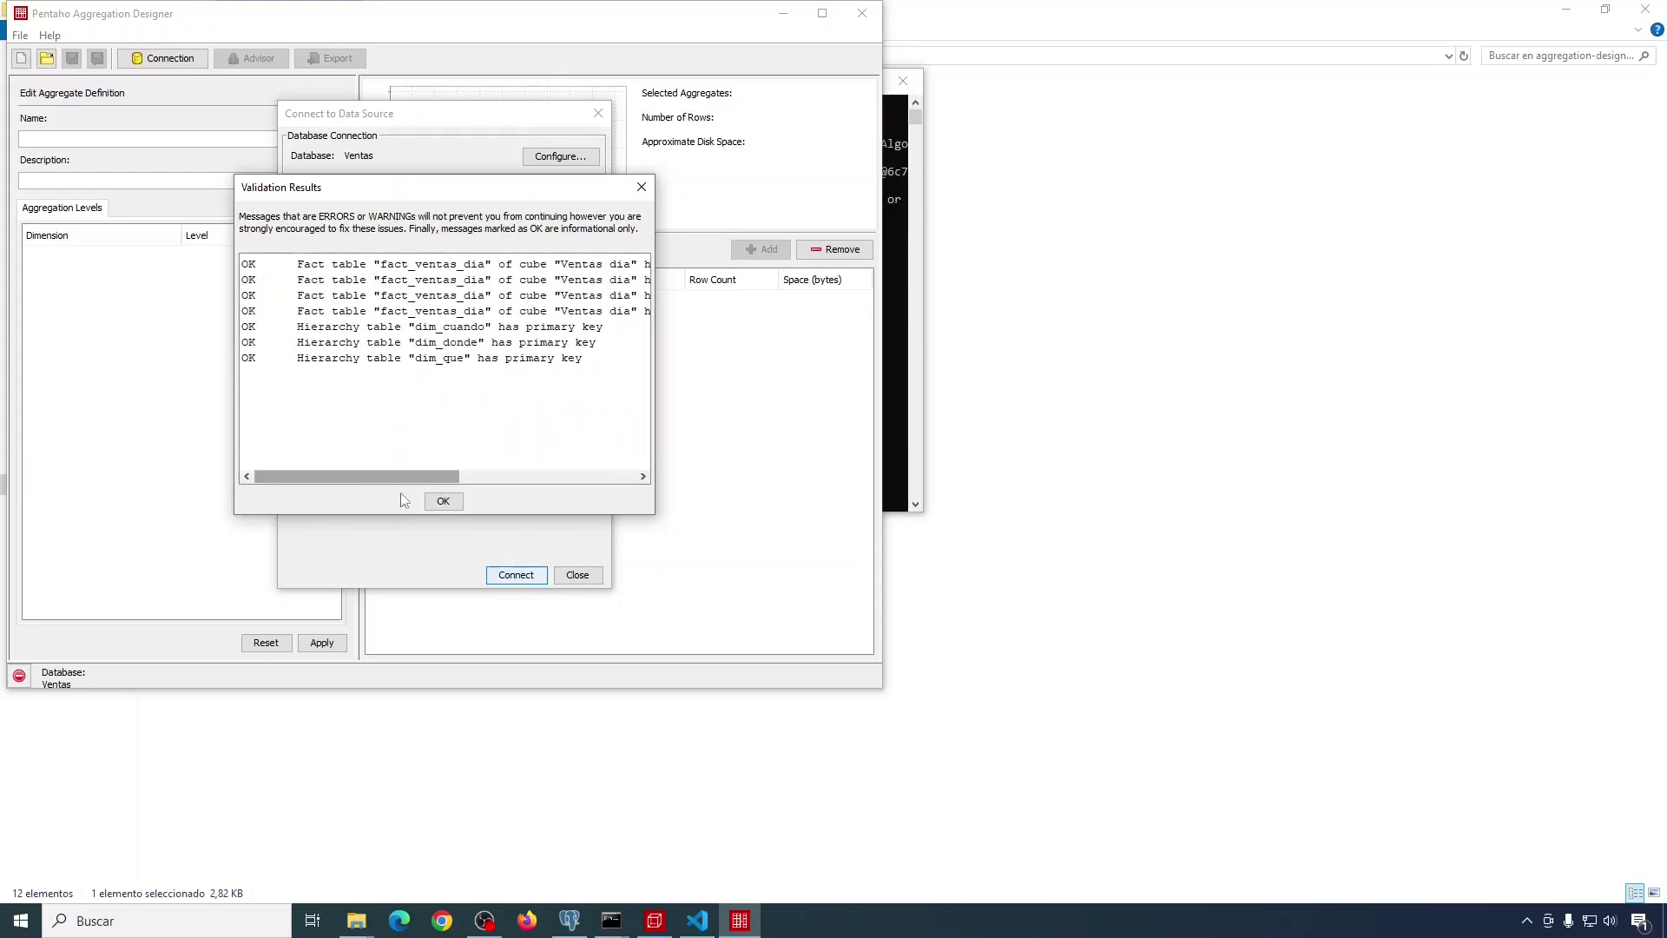
pyautogui.click(442, 501)
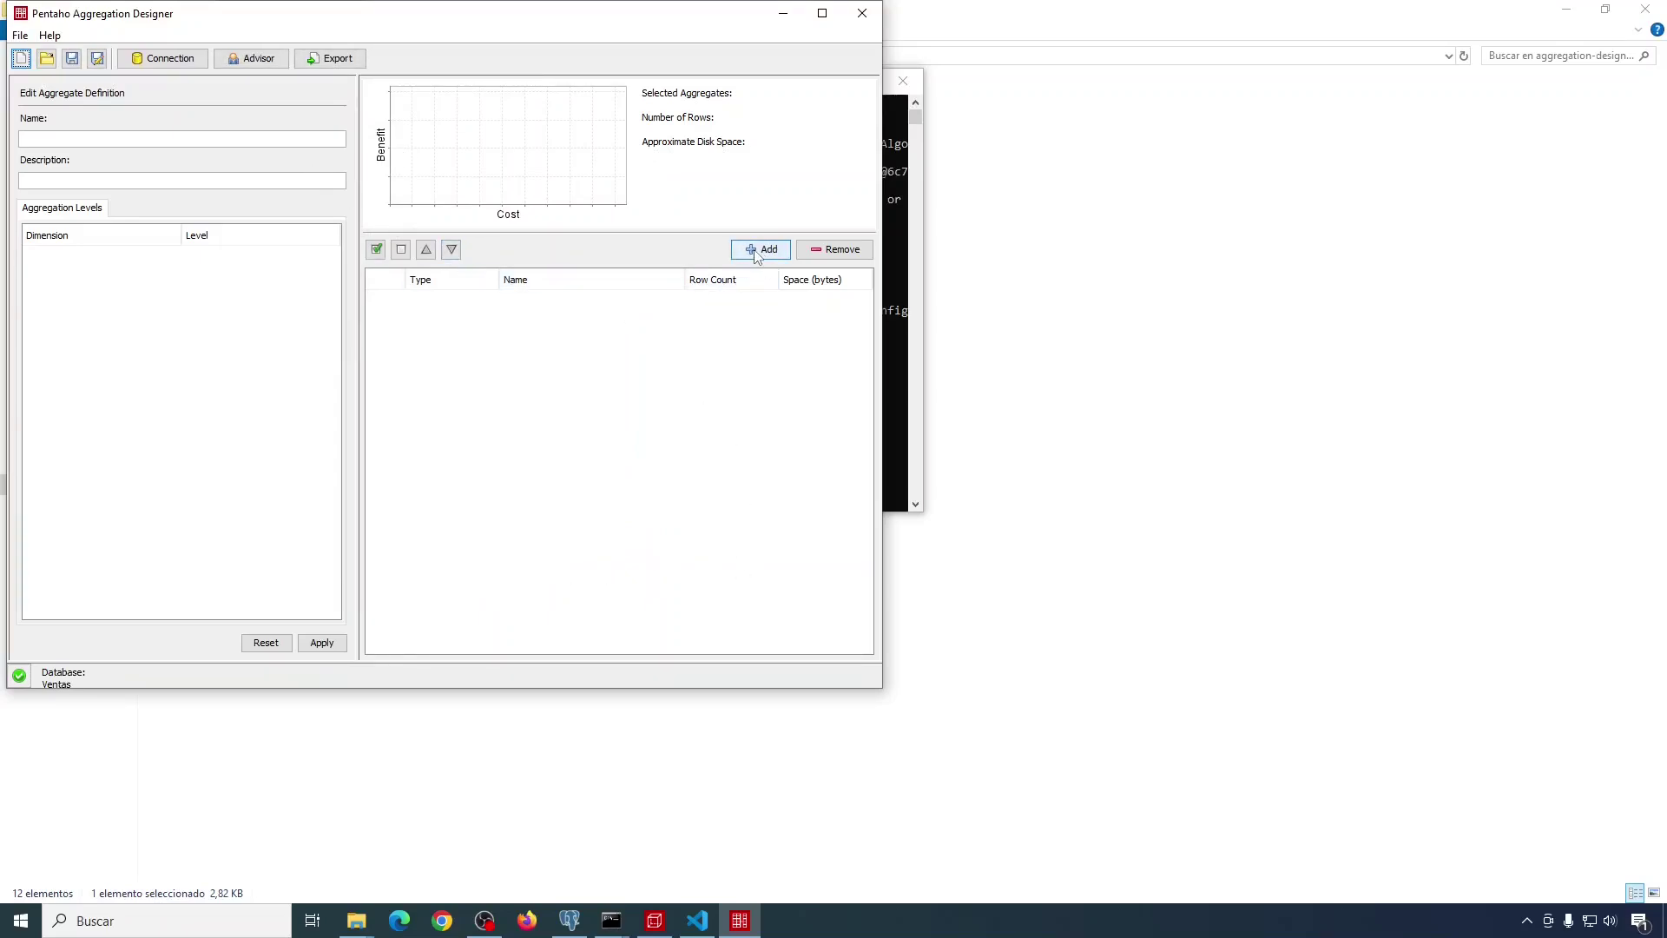
# Step: Generate recommended aggregates with the Advisor, limited to a maximum of 3, and review the dimension levels of each one
pyautogui.click(250, 60)
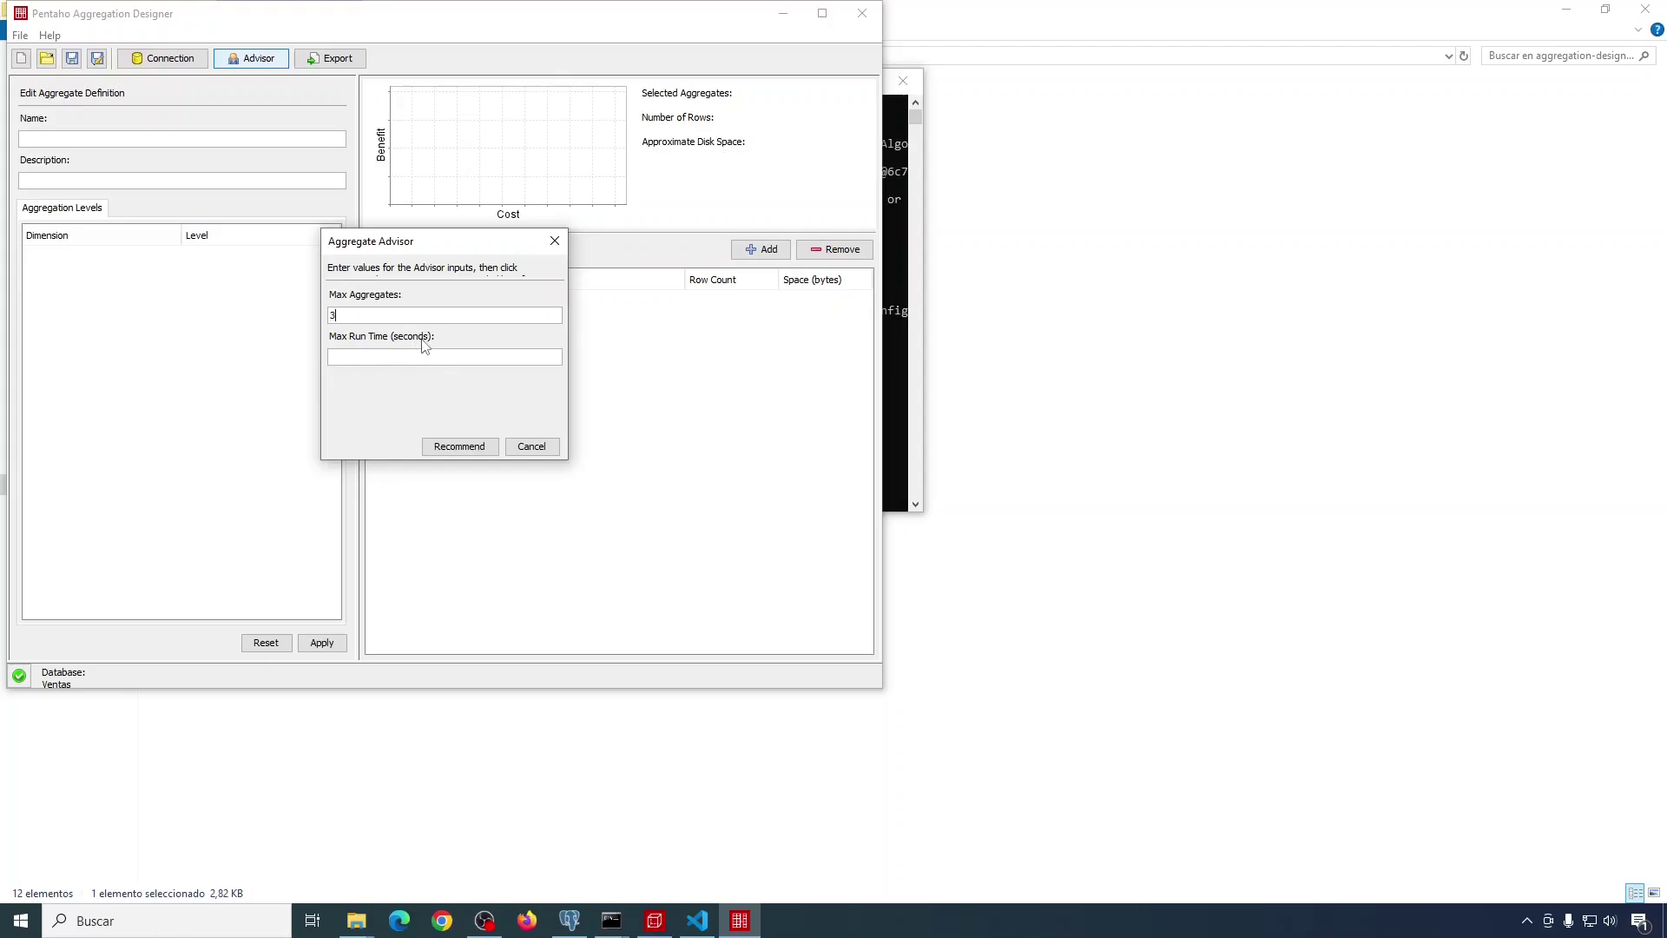
pyautogui.click(459, 448)
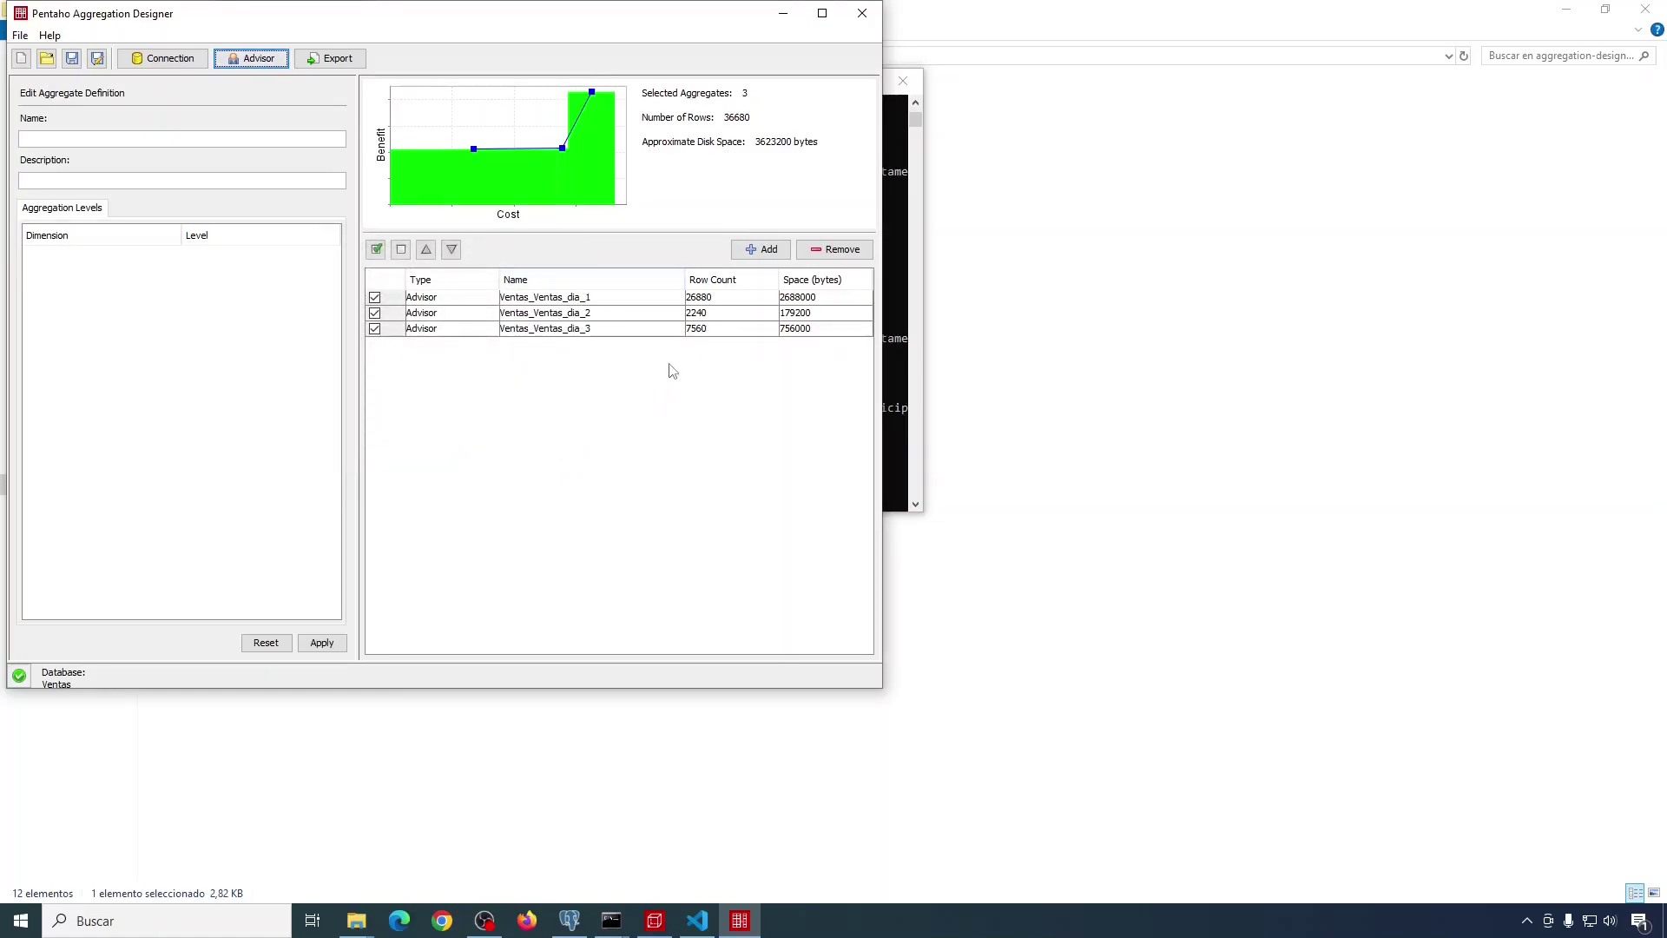
pyautogui.click(544, 303)
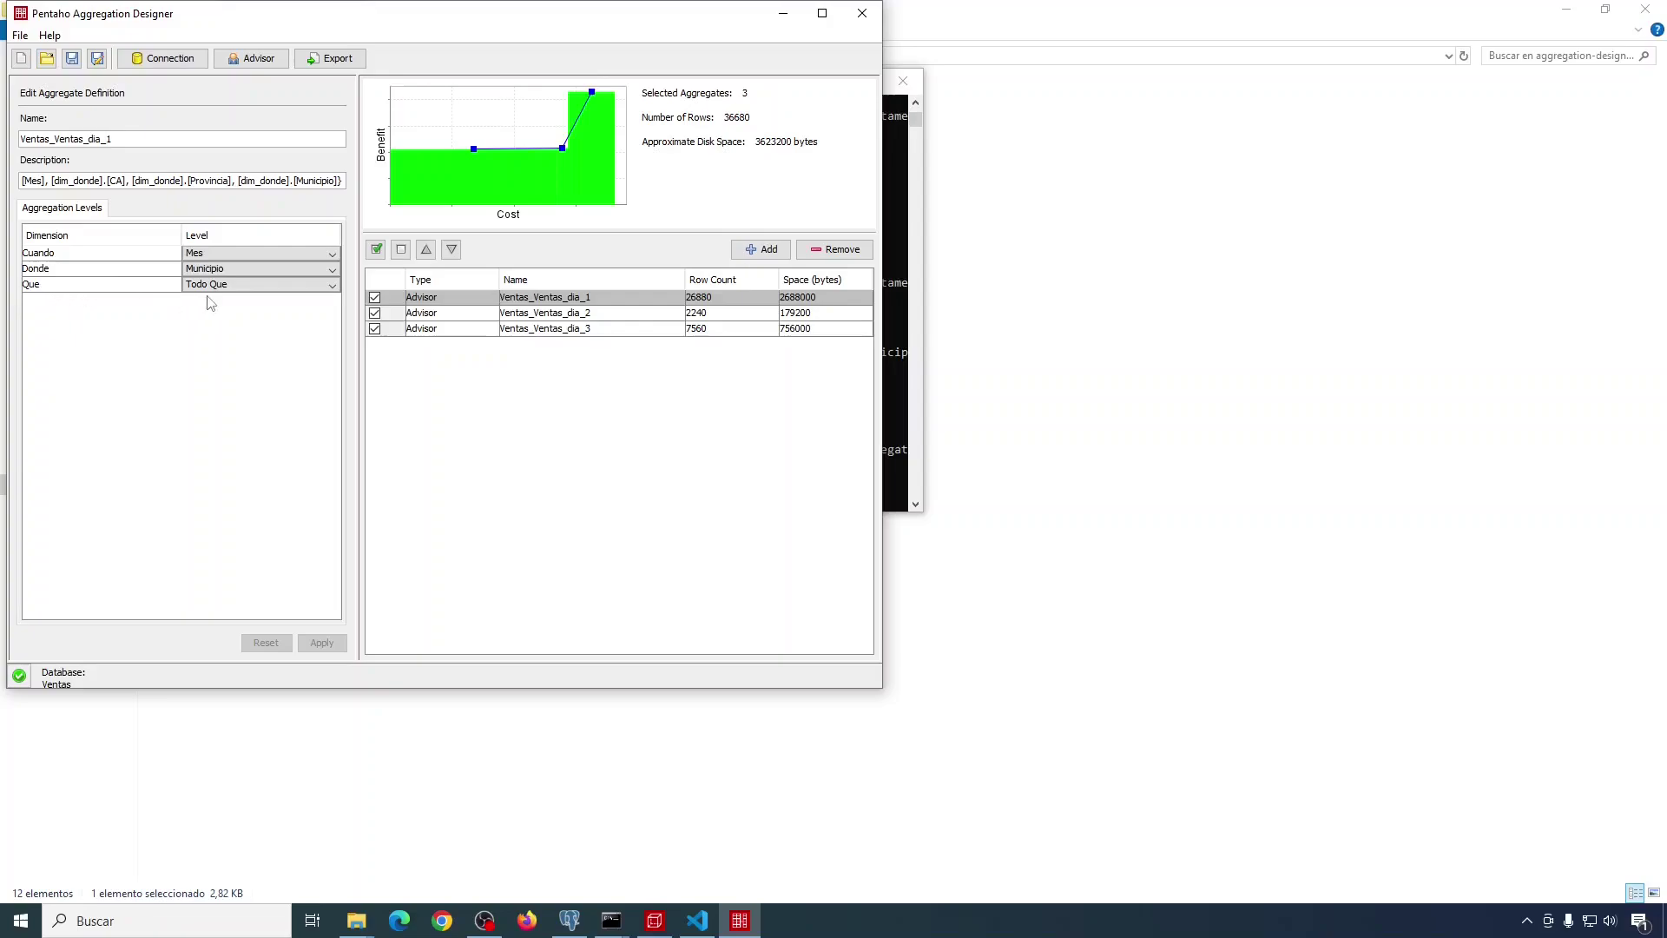
pyautogui.click(530, 316)
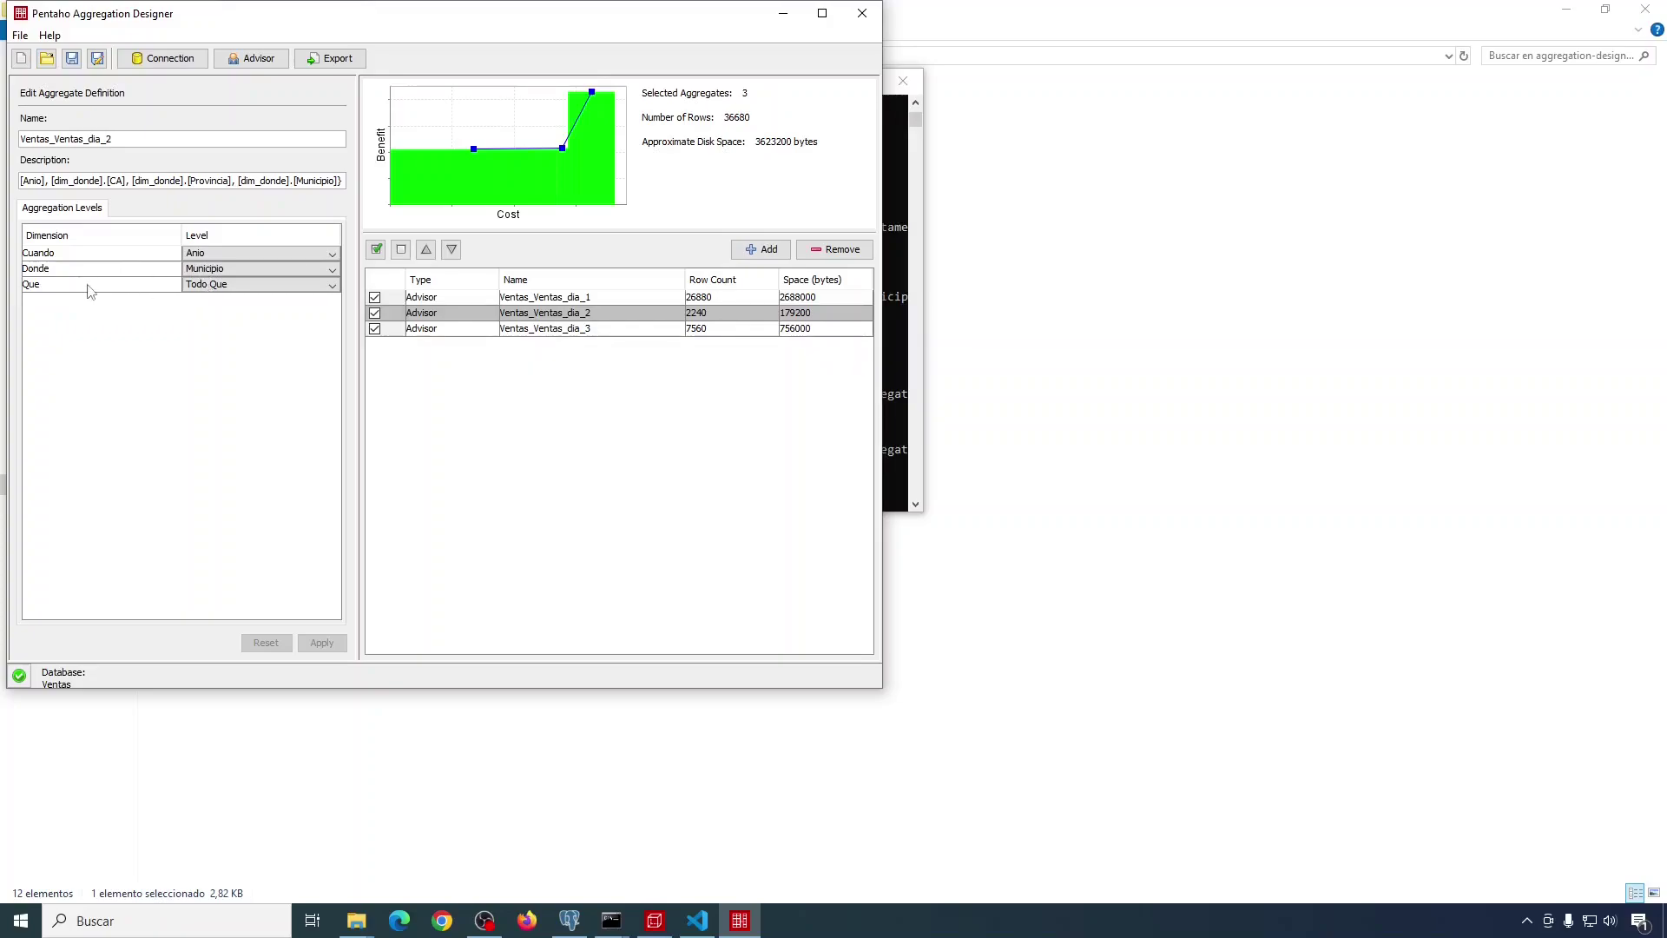
pyautogui.click(518, 330)
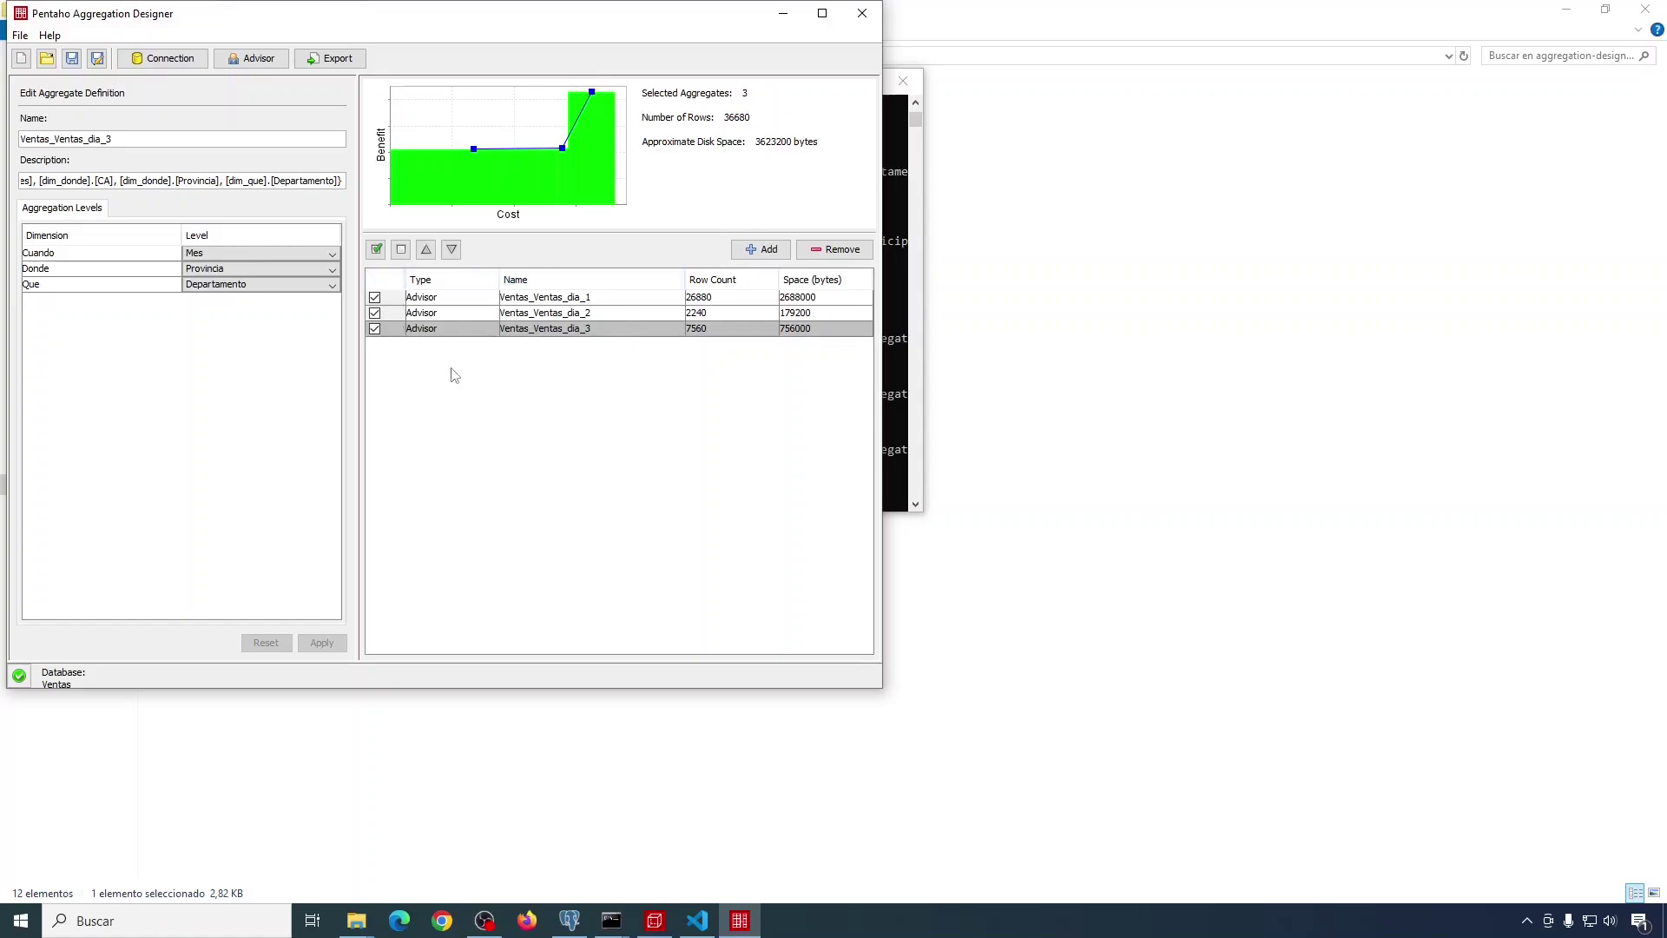
# Step: Preview the export scripts for the selected aggregates, examining the creation DDL, the population DML and the modified Mondrian schema
pyautogui.click(339, 59)
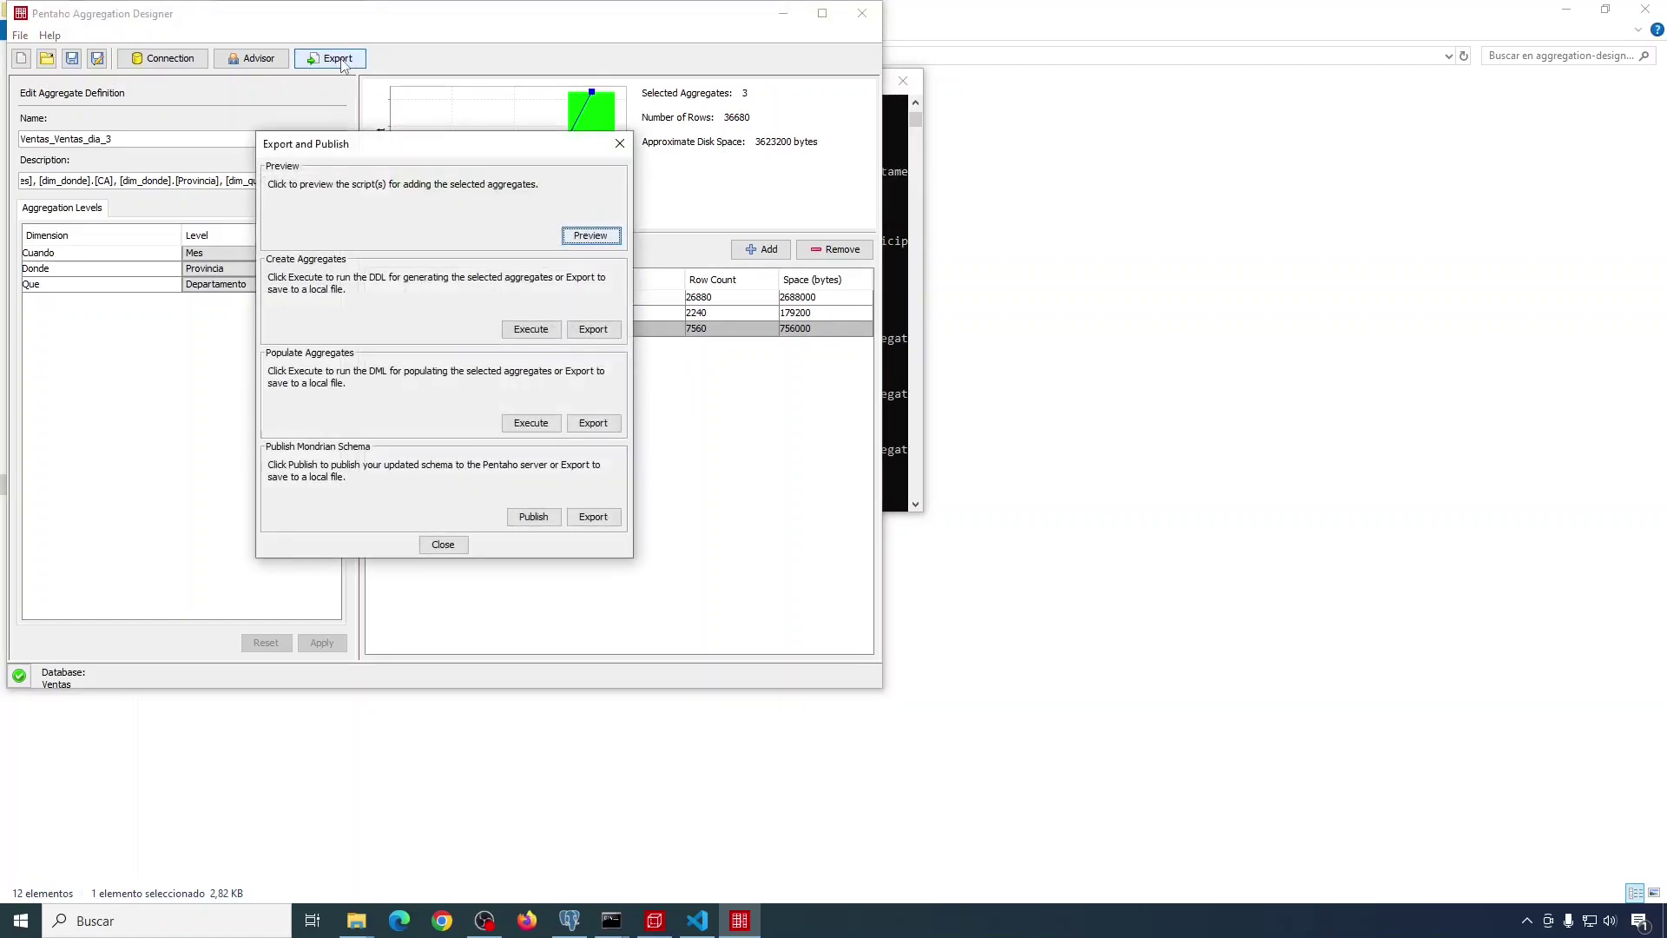
pyautogui.click(591, 236)
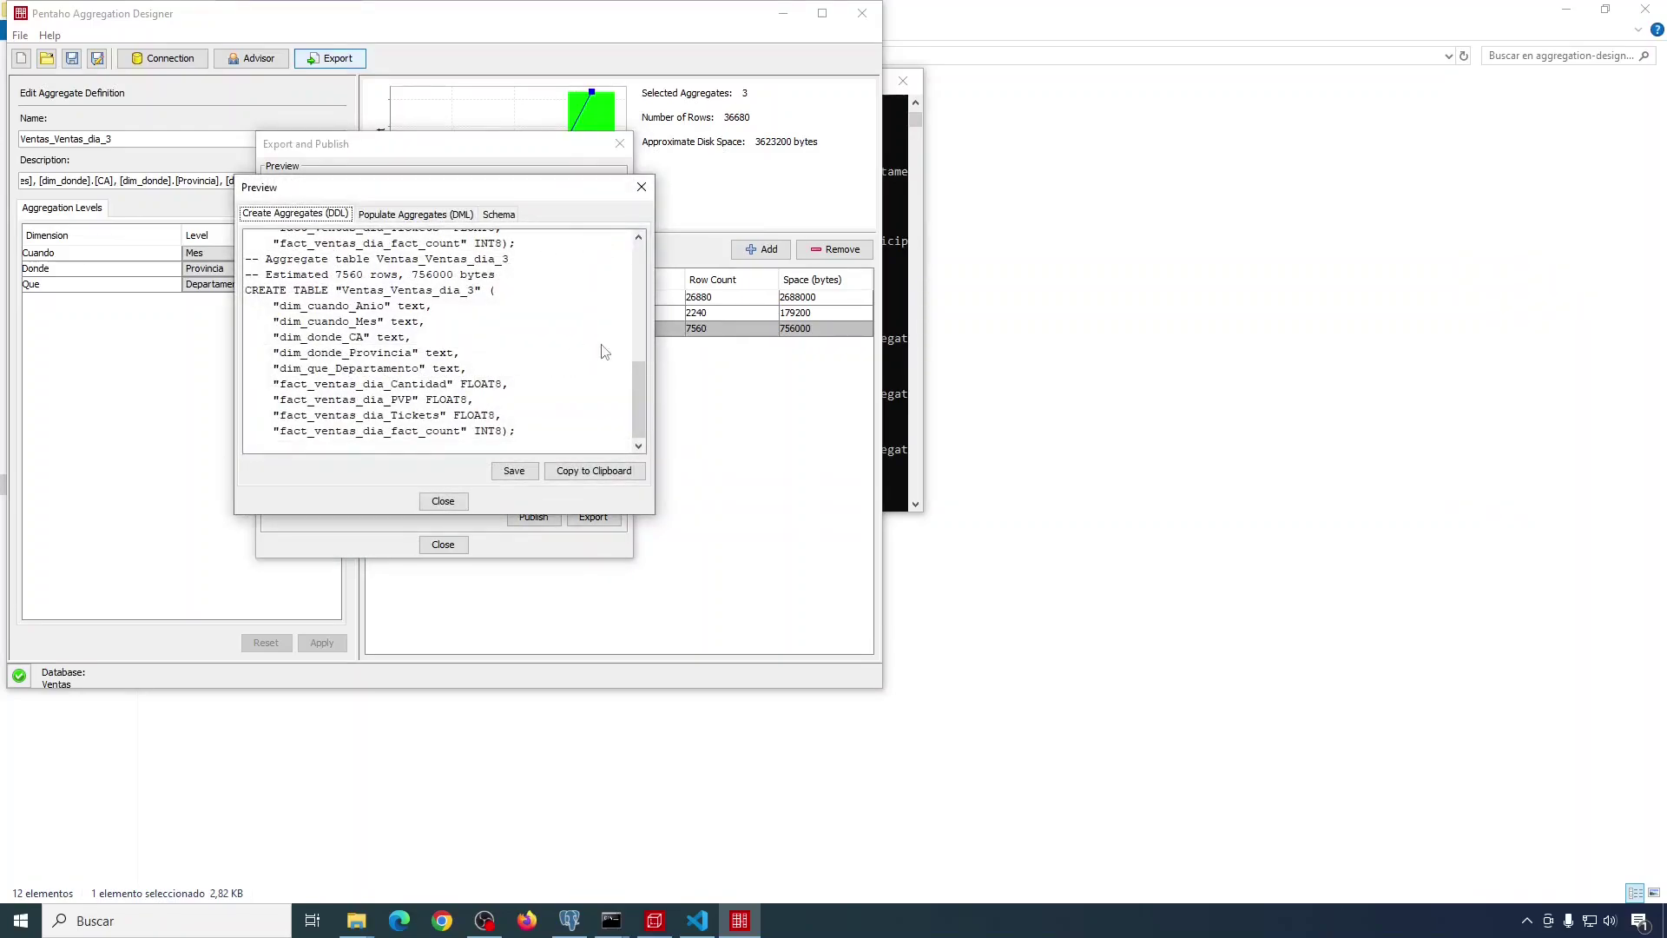
pyautogui.moveTo(643, 393)
pyautogui.mouseDown()
pyautogui.moveTo(653, 255)
pyautogui.moveTo(649, 392)
pyautogui.mouseUp()
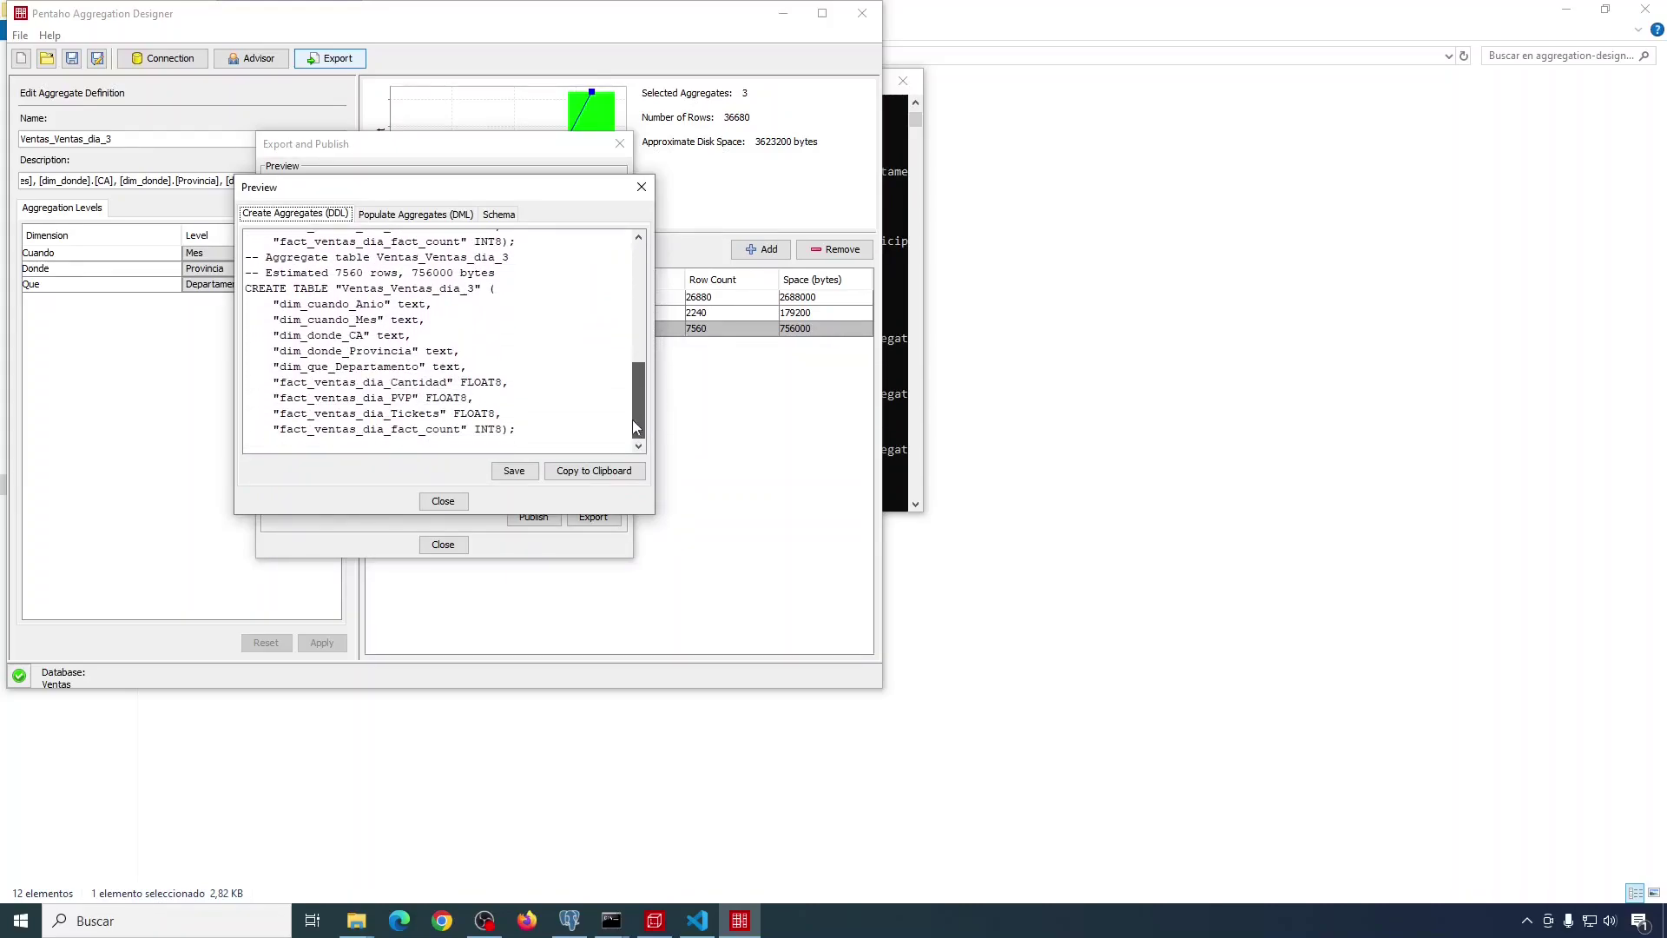
pyautogui.click(414, 217)
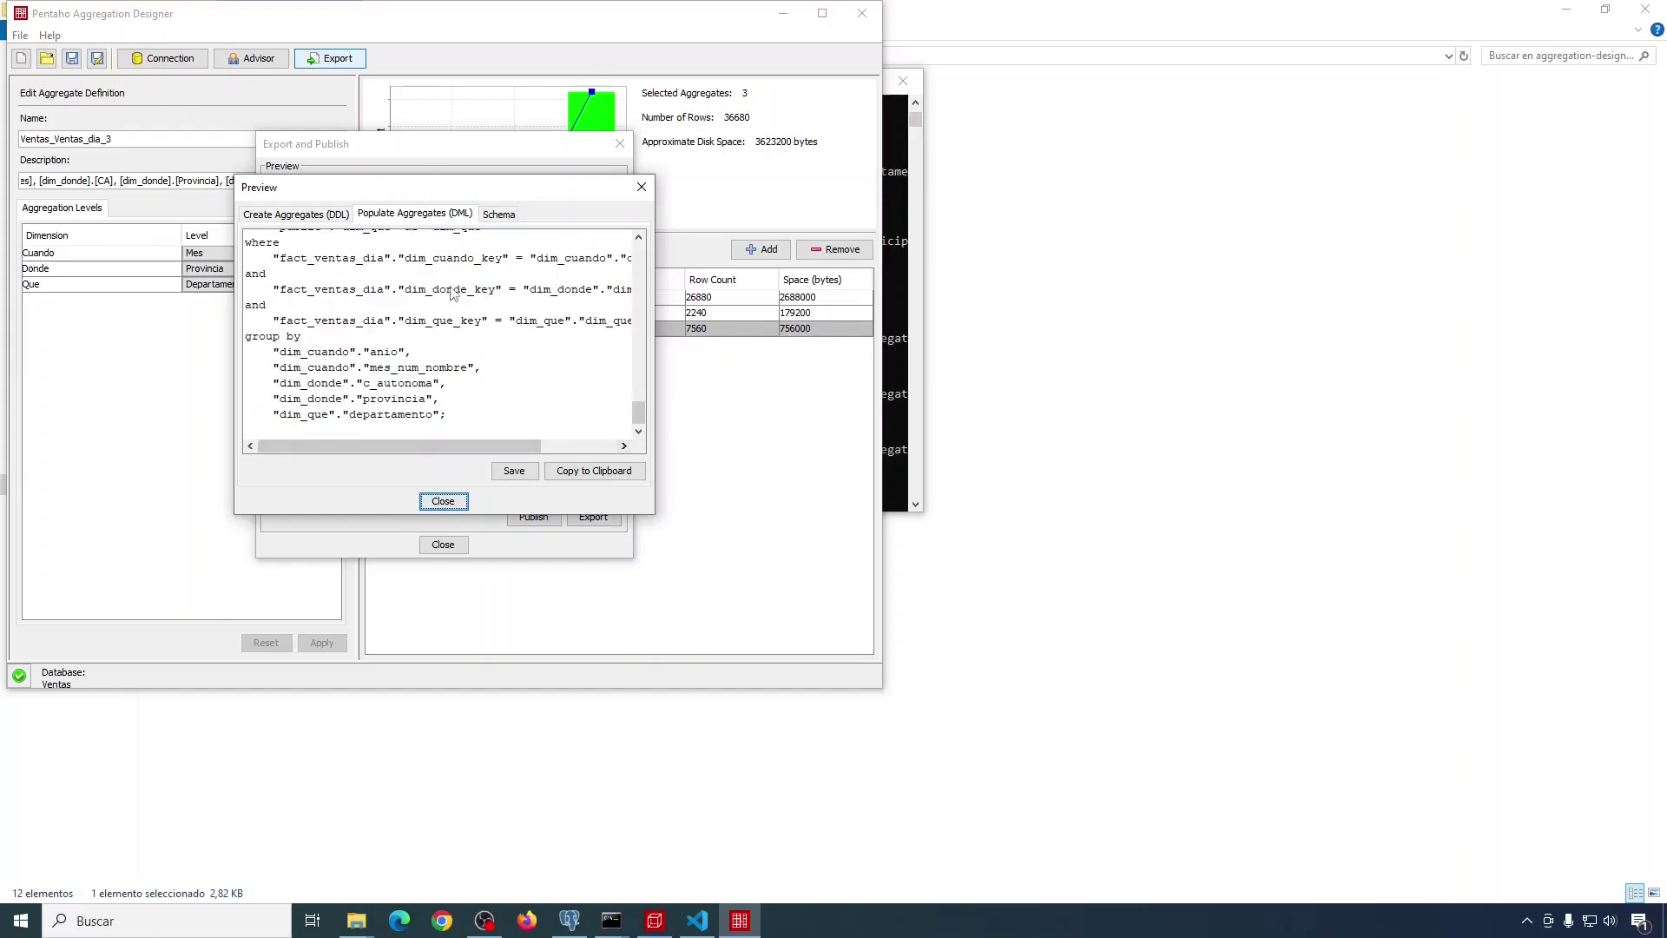
pyautogui.click(640, 415)
pyautogui.moveTo(642, 417); pyautogui.dragTo(648, 344)
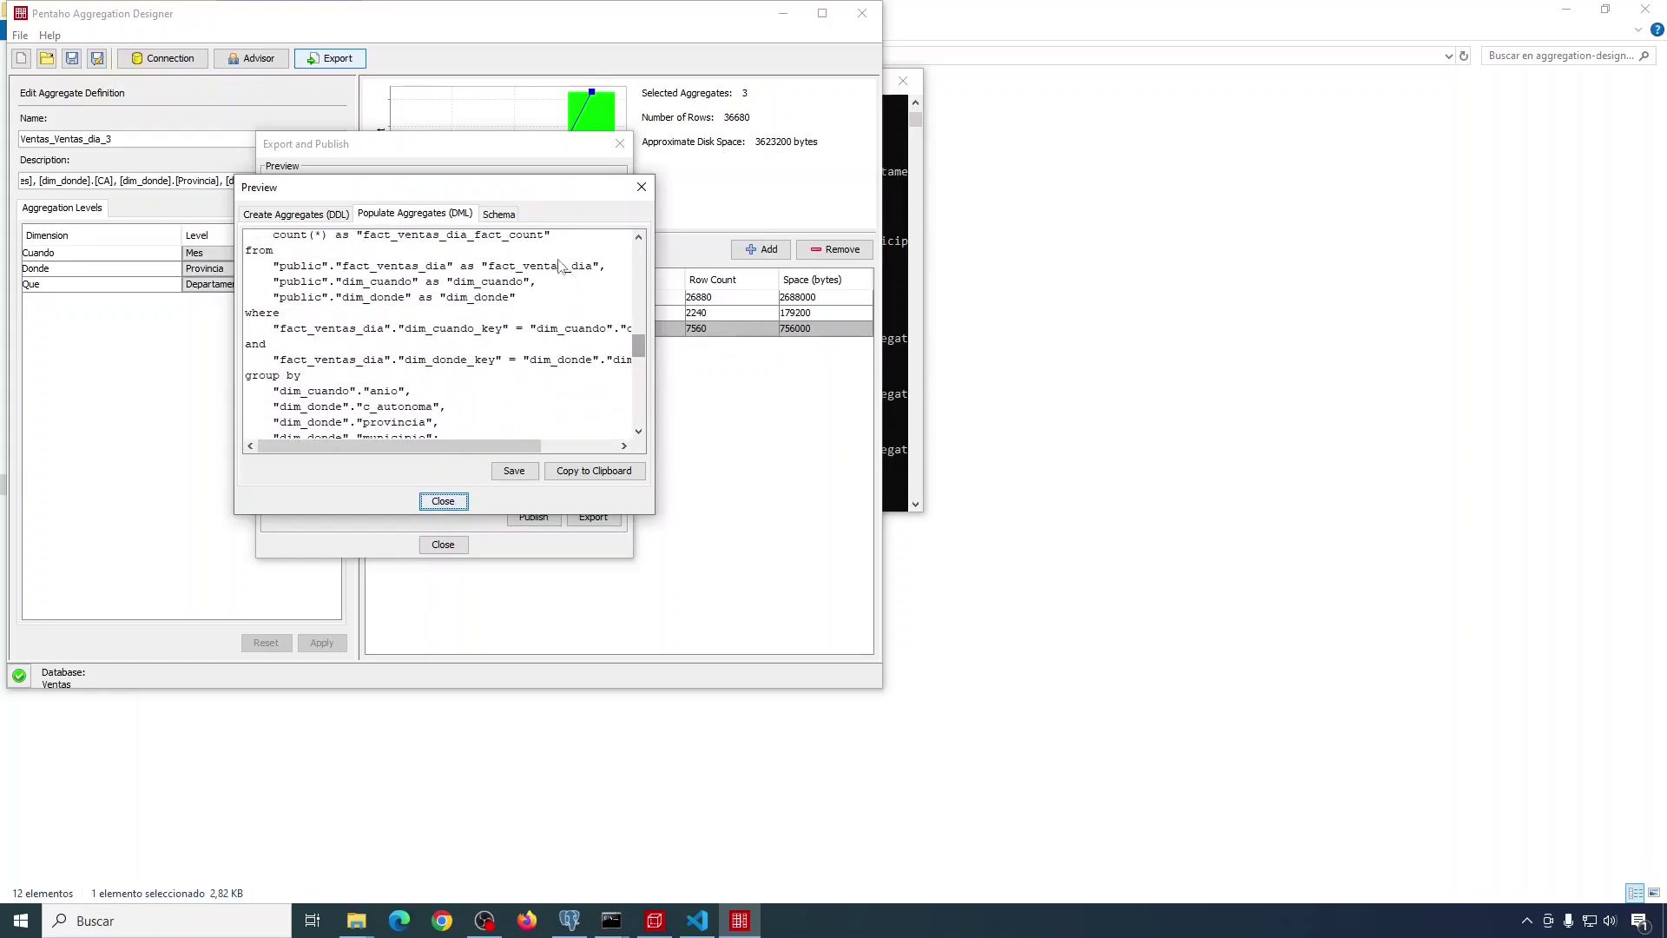
pyautogui.click(509, 216)
pyautogui.moveTo(643, 428); pyautogui.dragTo(669, 266)
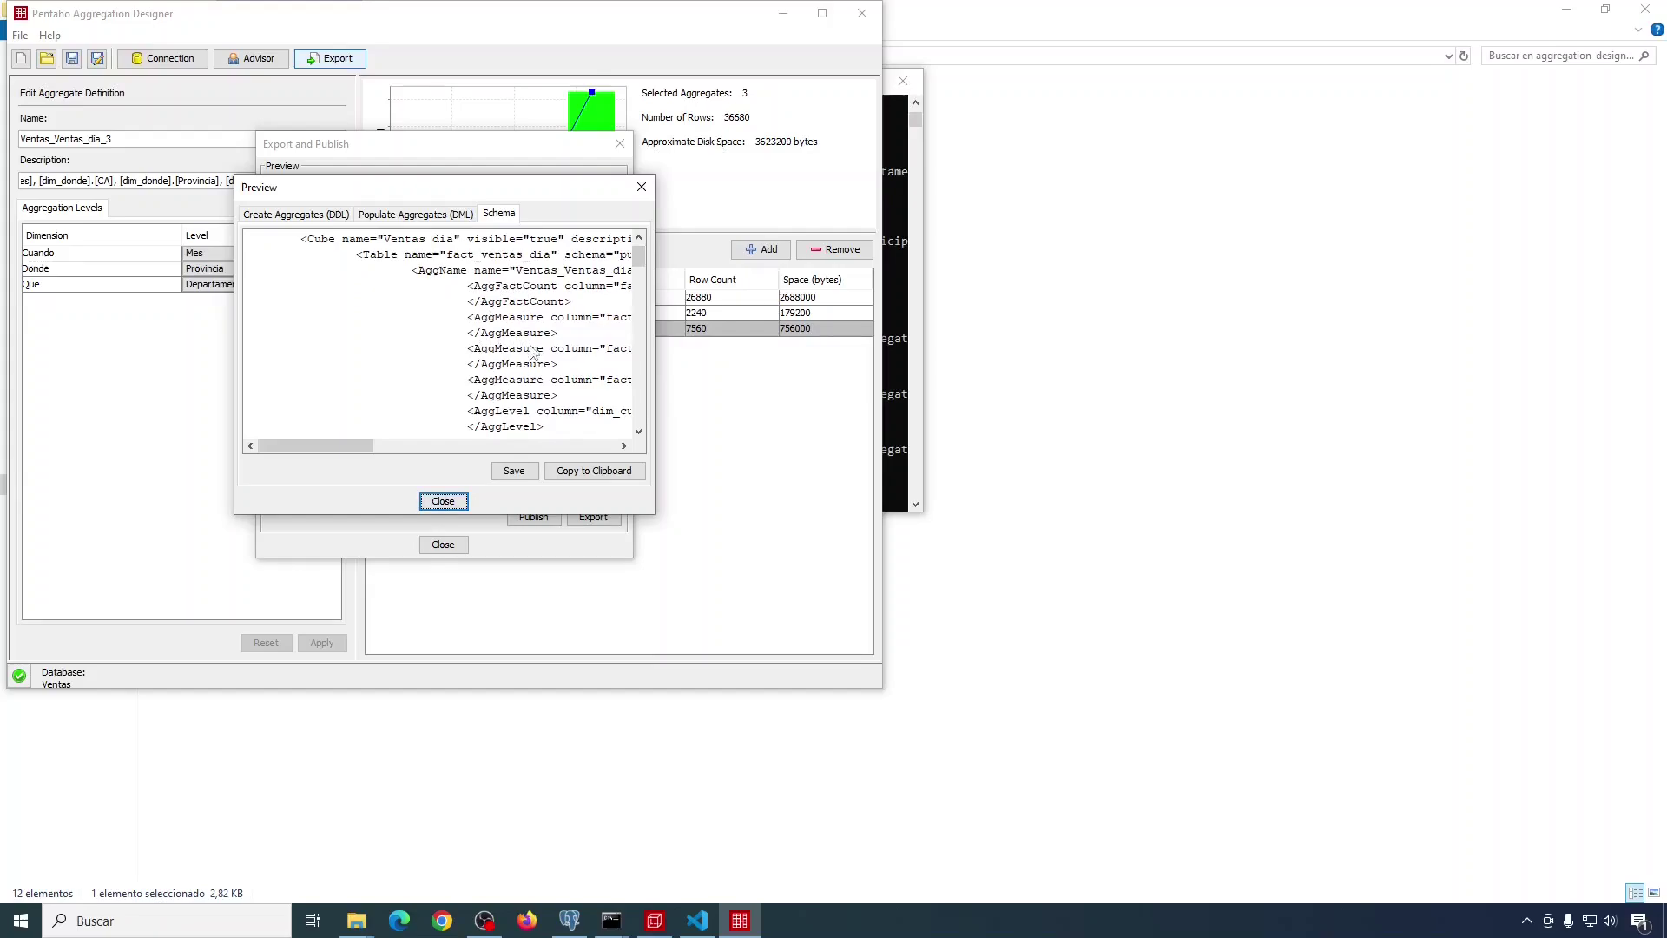
pyautogui.moveTo(332, 448); pyautogui.dragTo(355, 448)
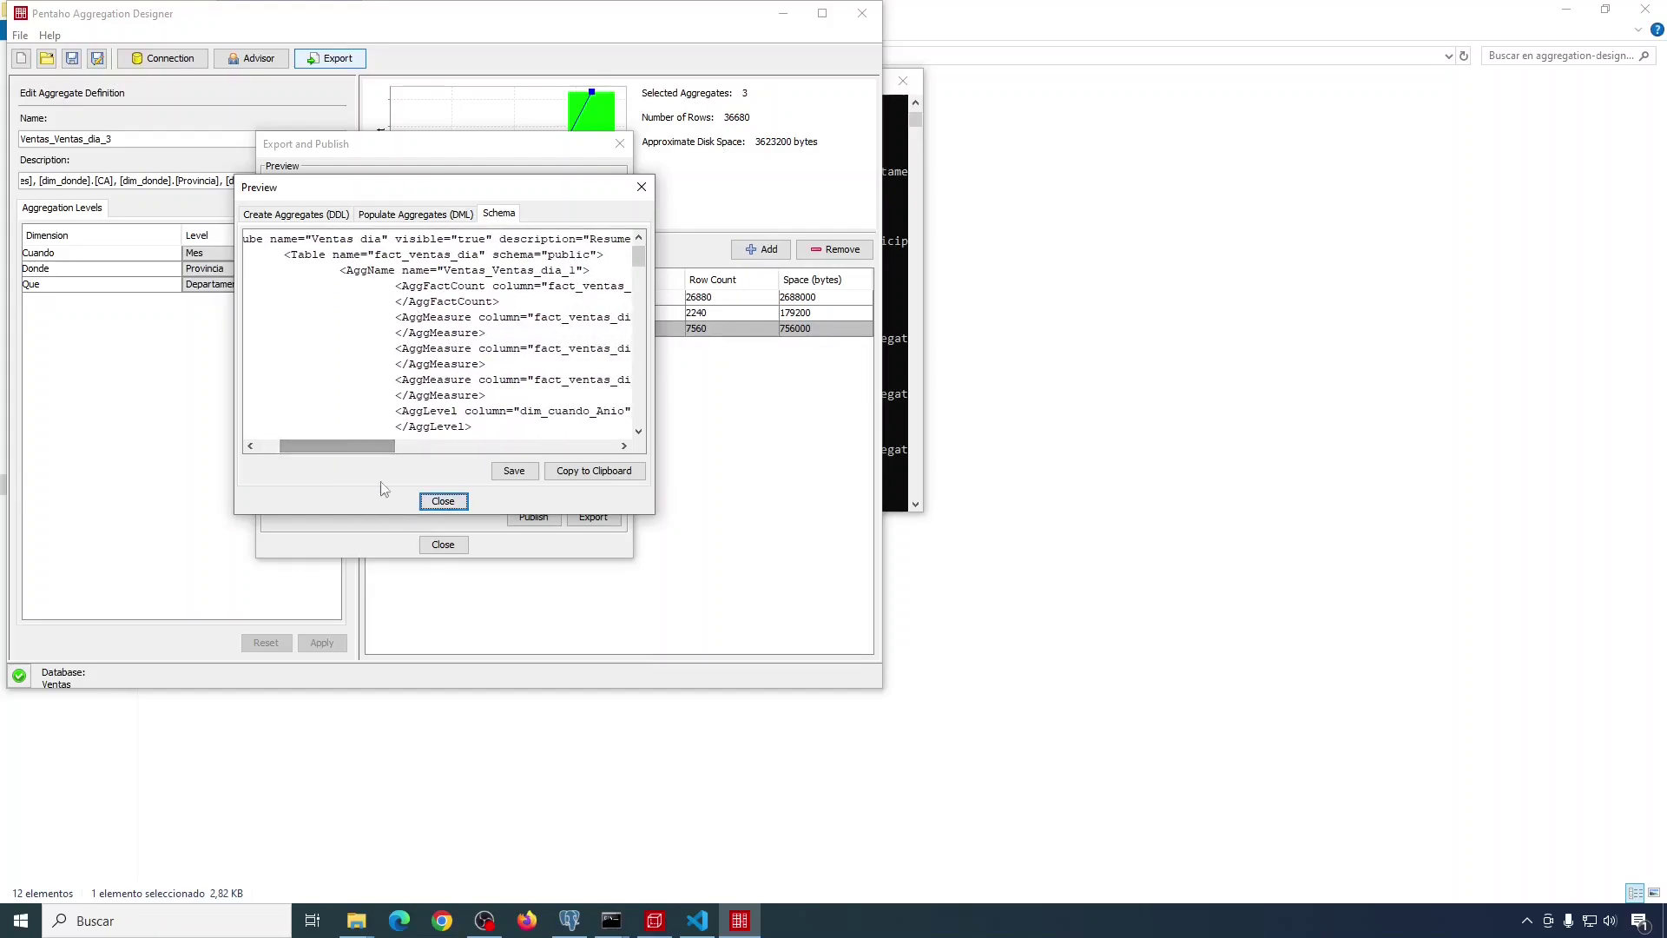
pyautogui.click(444, 501)
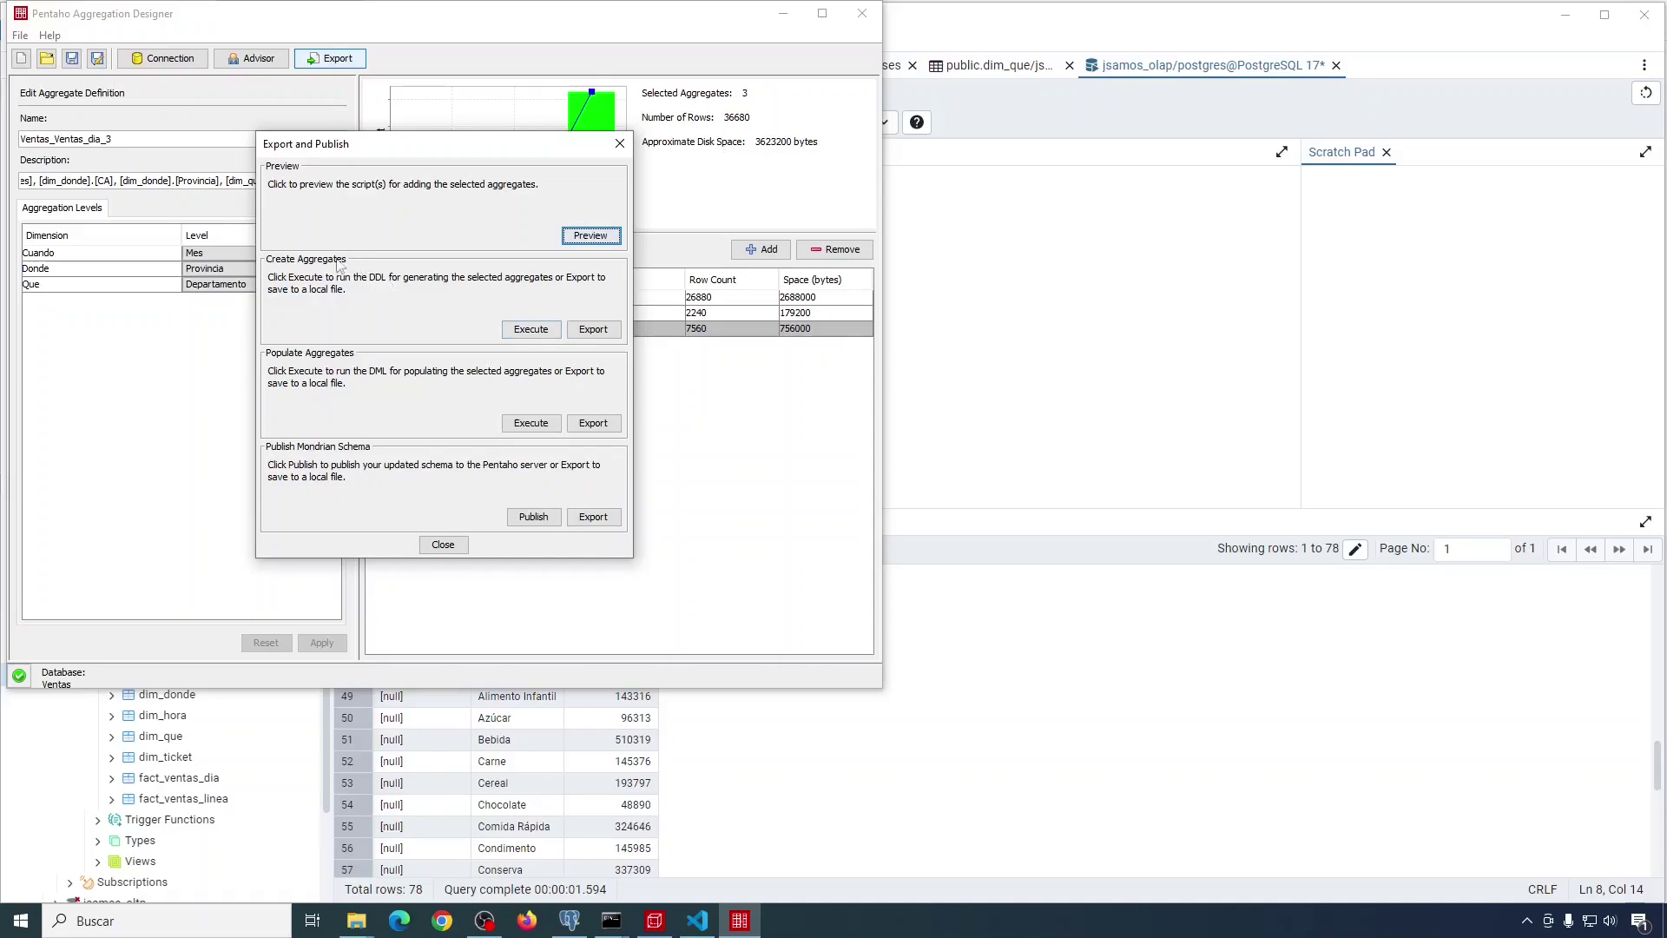
# Step: Execute the DDL that creates the selected aggregates, and refresh the public schema's Tables list in pgAdmin
pyautogui.click(533, 333)
pyautogui.hotkey('alt', 'Tab')
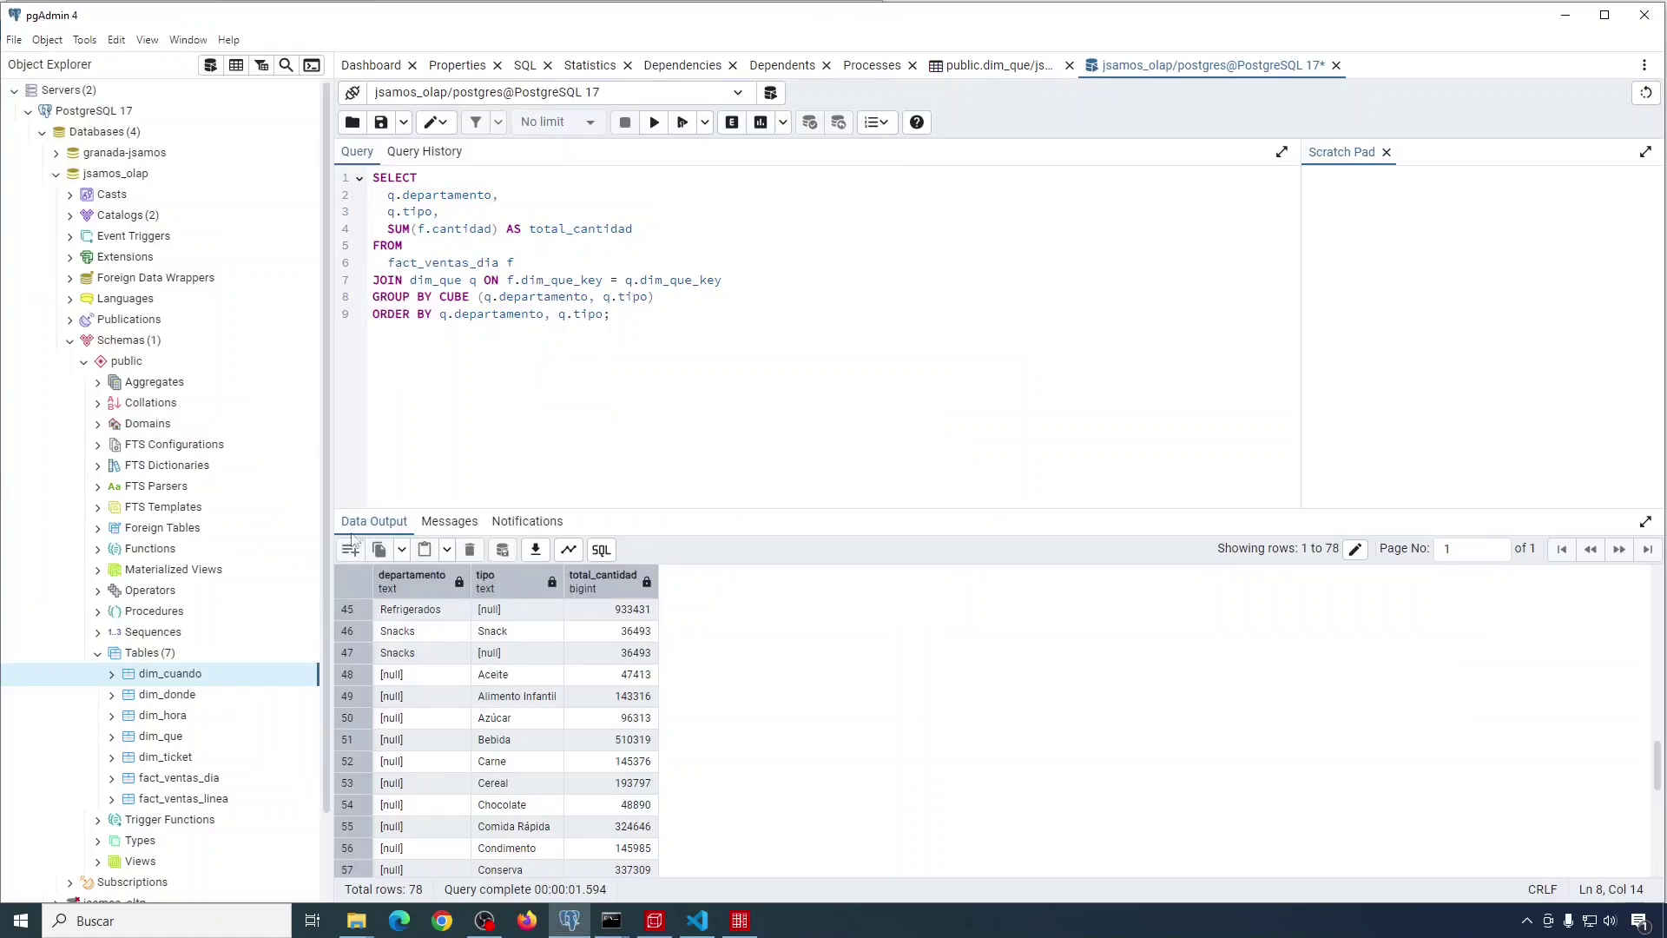
pyautogui.rightClick(153, 659)
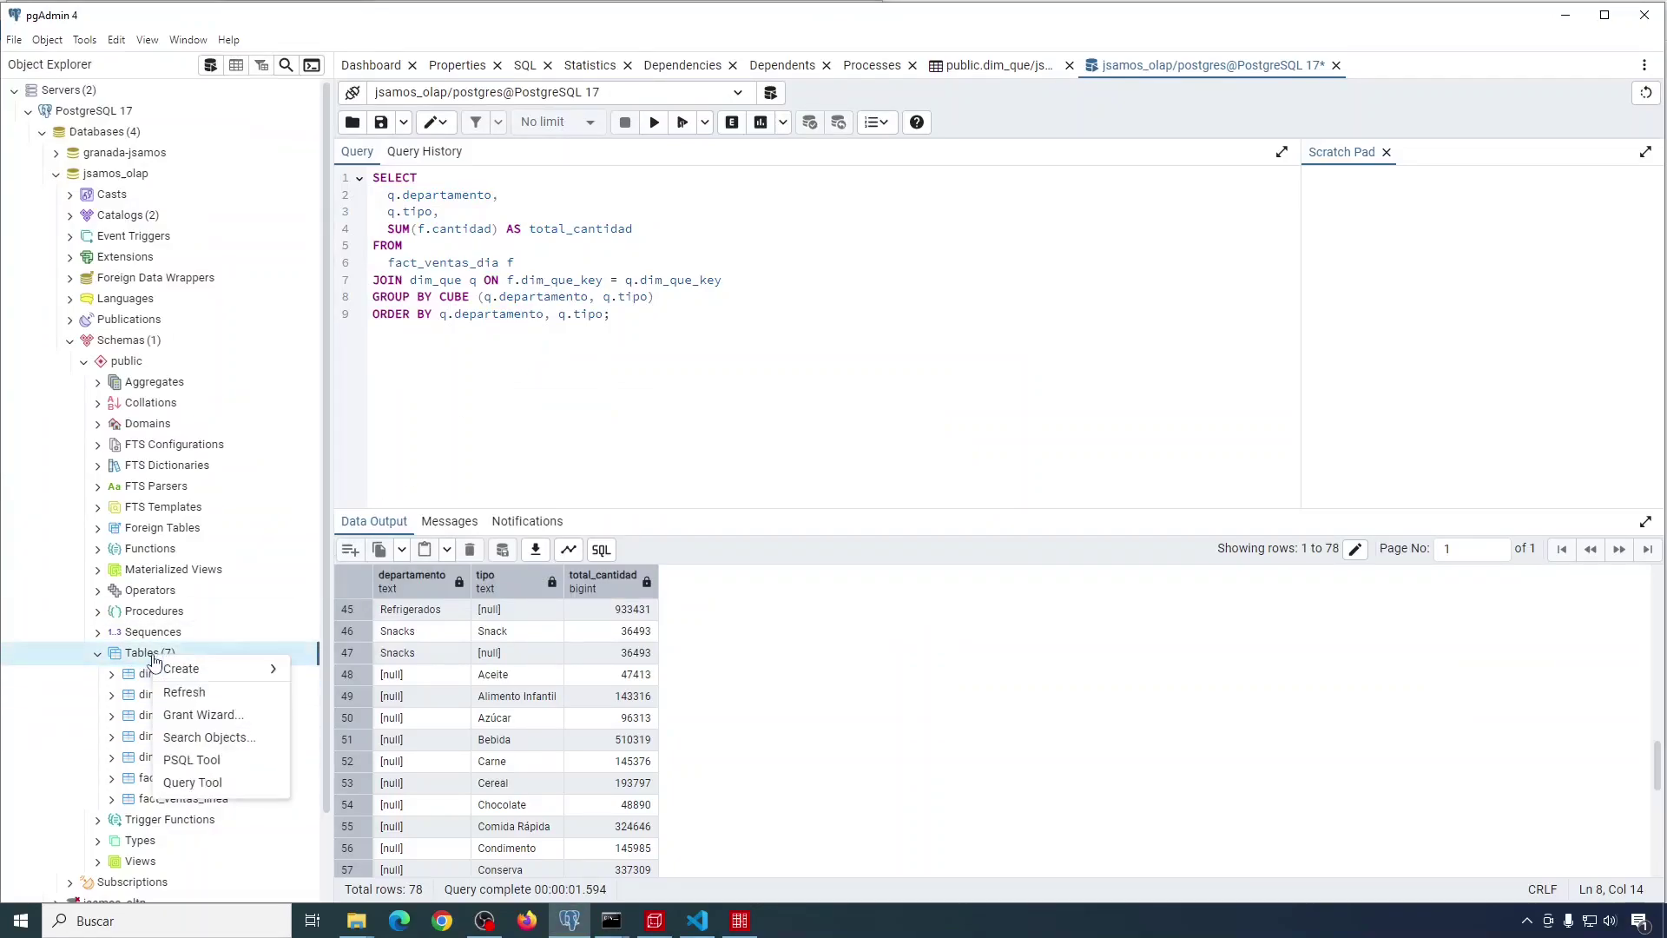
pyautogui.click(182, 692)
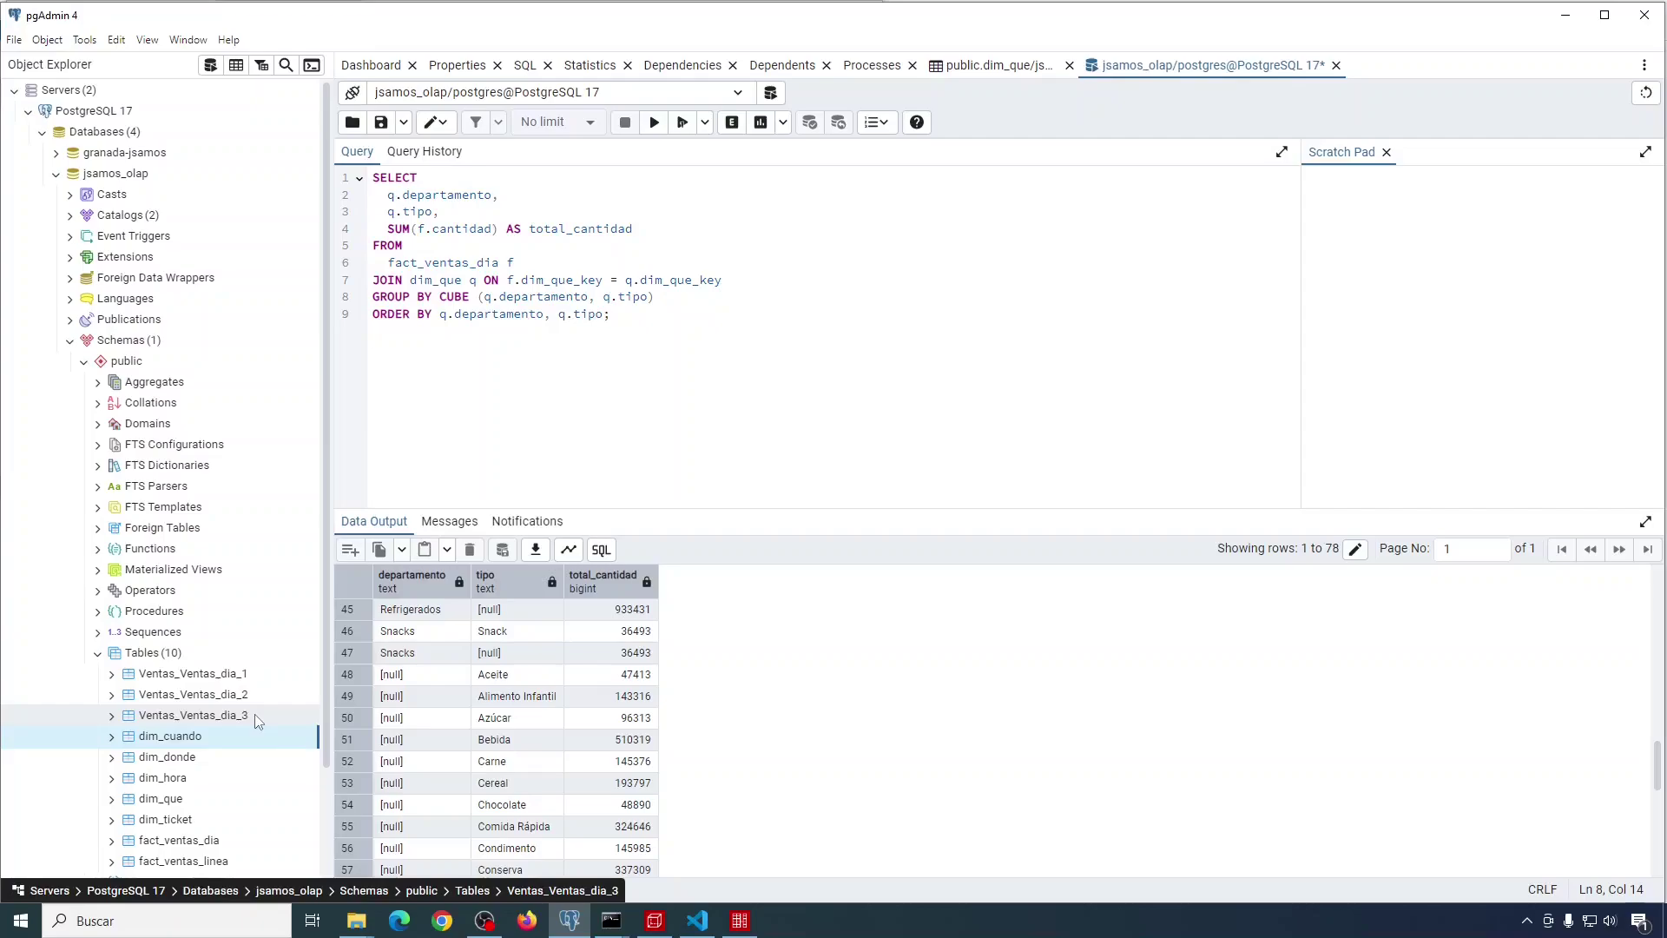
# Step: Execute the DML that populates the aggregates in Aggregation Designer, and view all rows of Ventas_Ventas_dia_1 in pgAdmin
pyautogui.hotkey('alt', 'Tab')
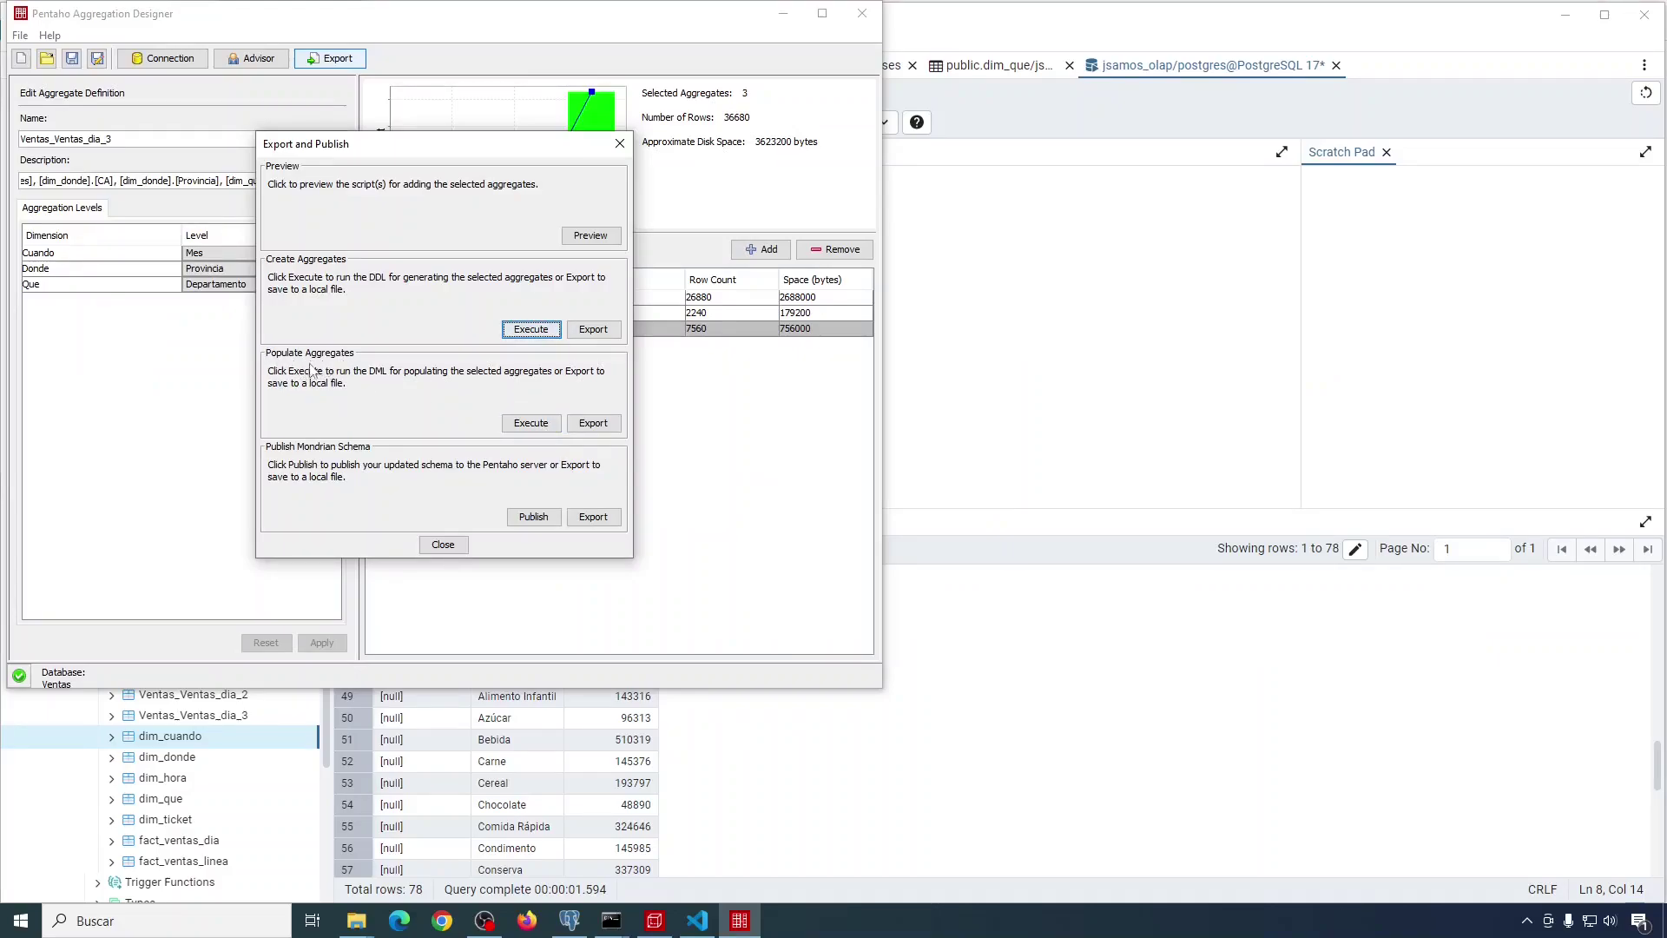
pyautogui.click(527, 424)
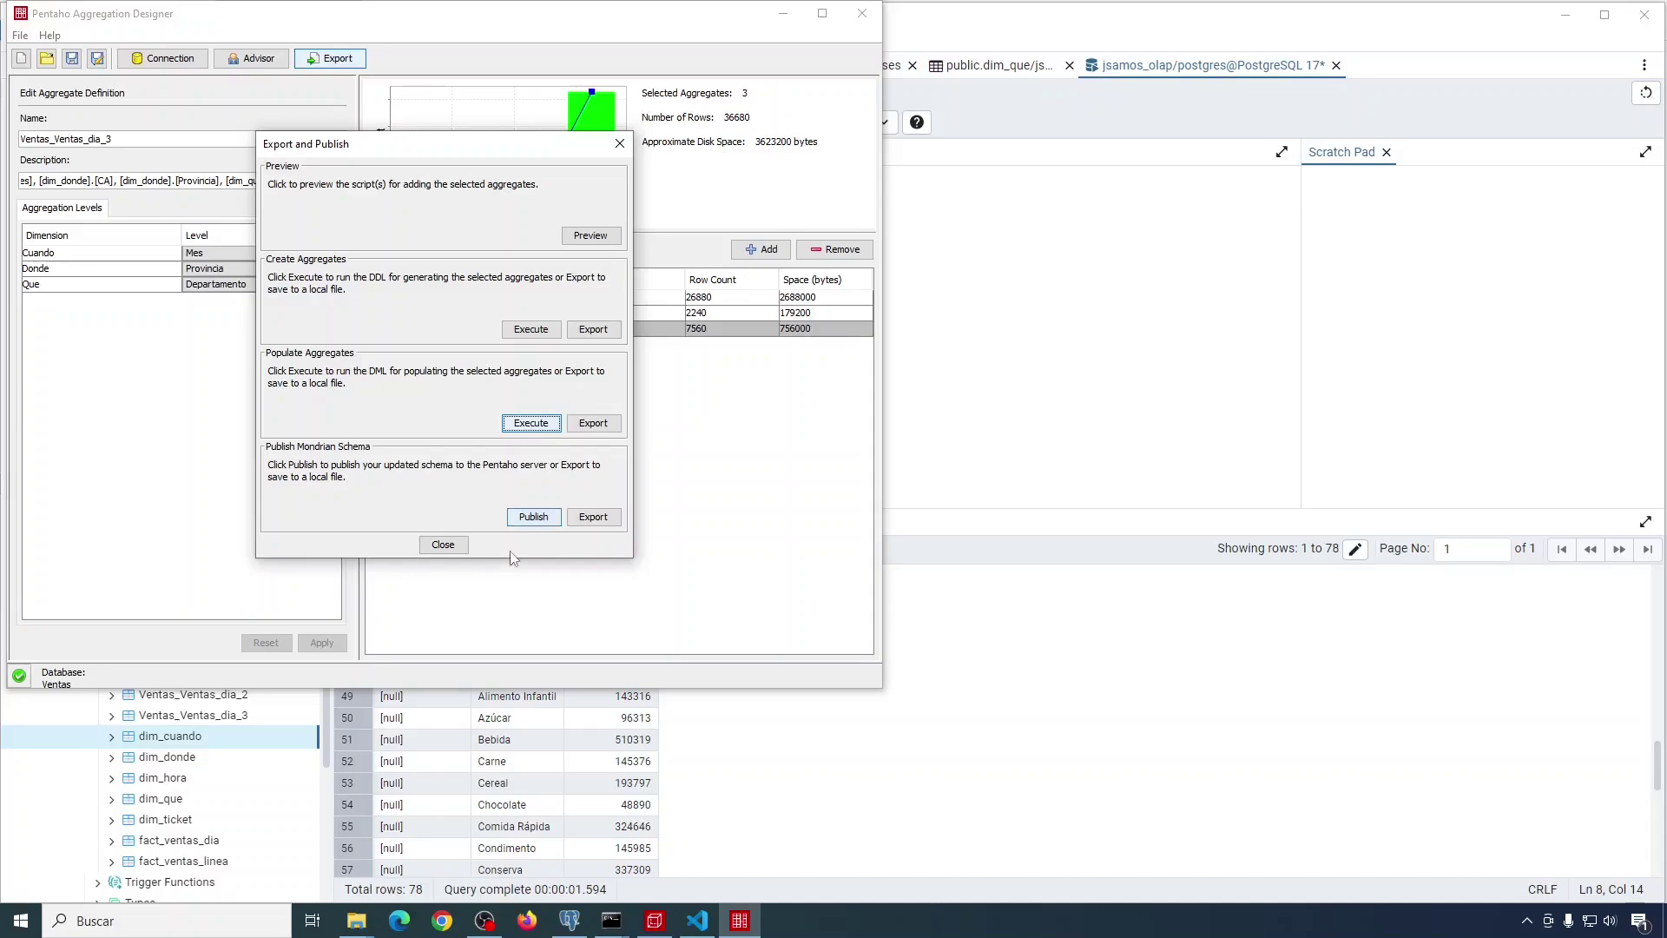
pyautogui.hotkey('alt', 'Tab')
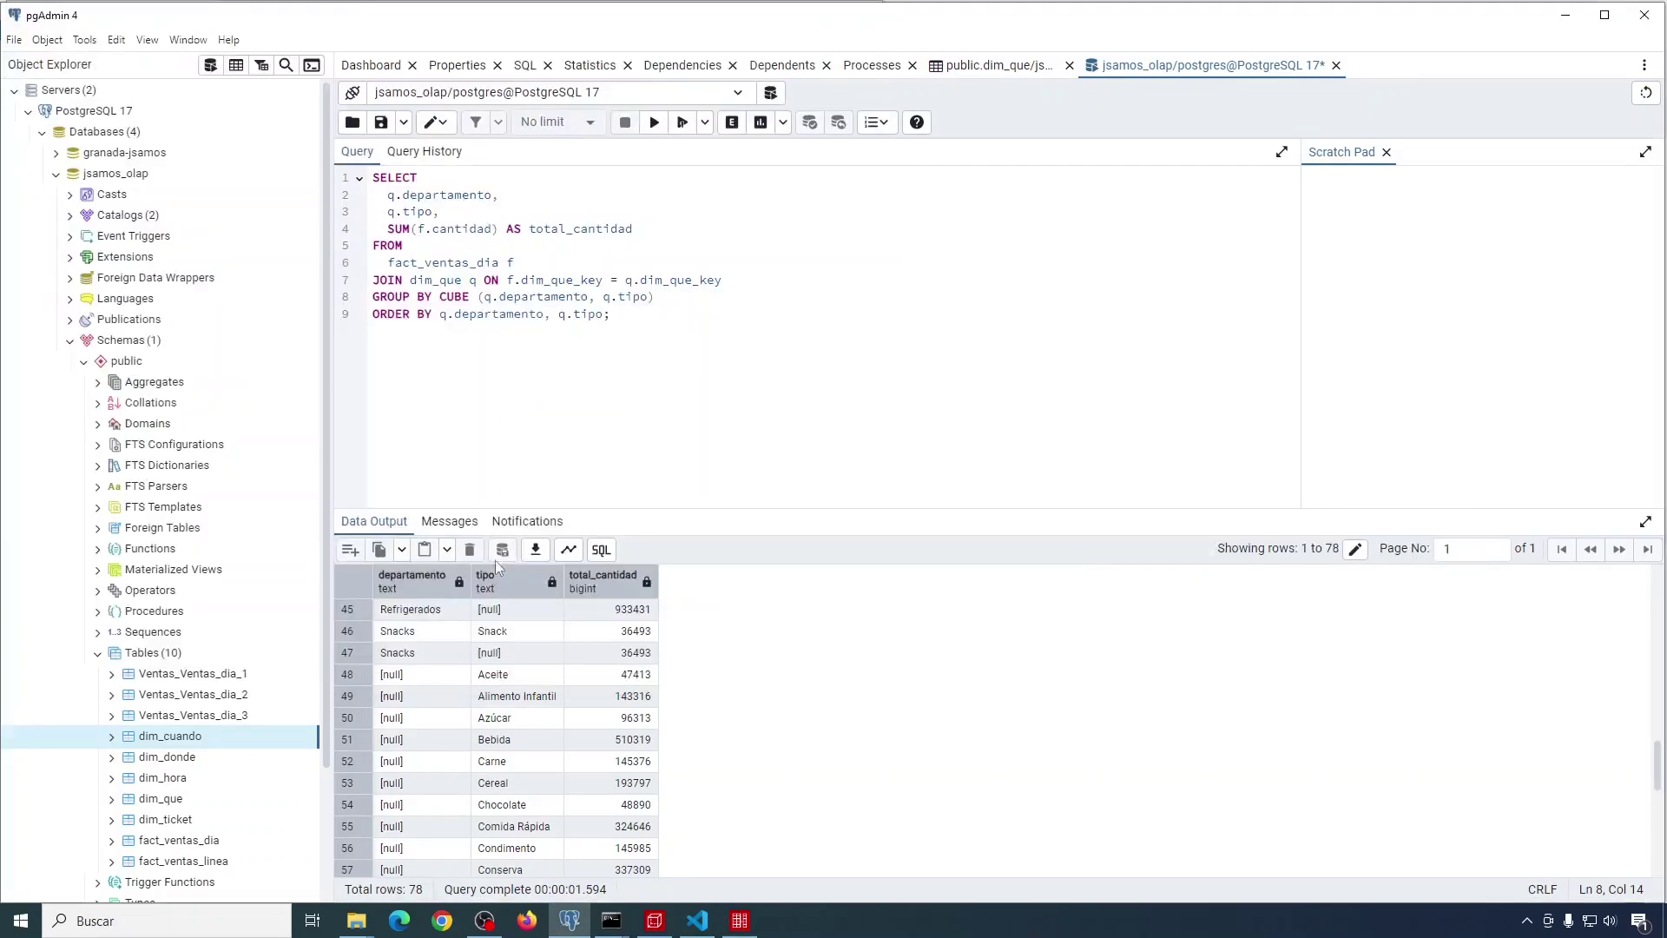
pyautogui.click(211, 677)
pyautogui.rightClick(211, 678)
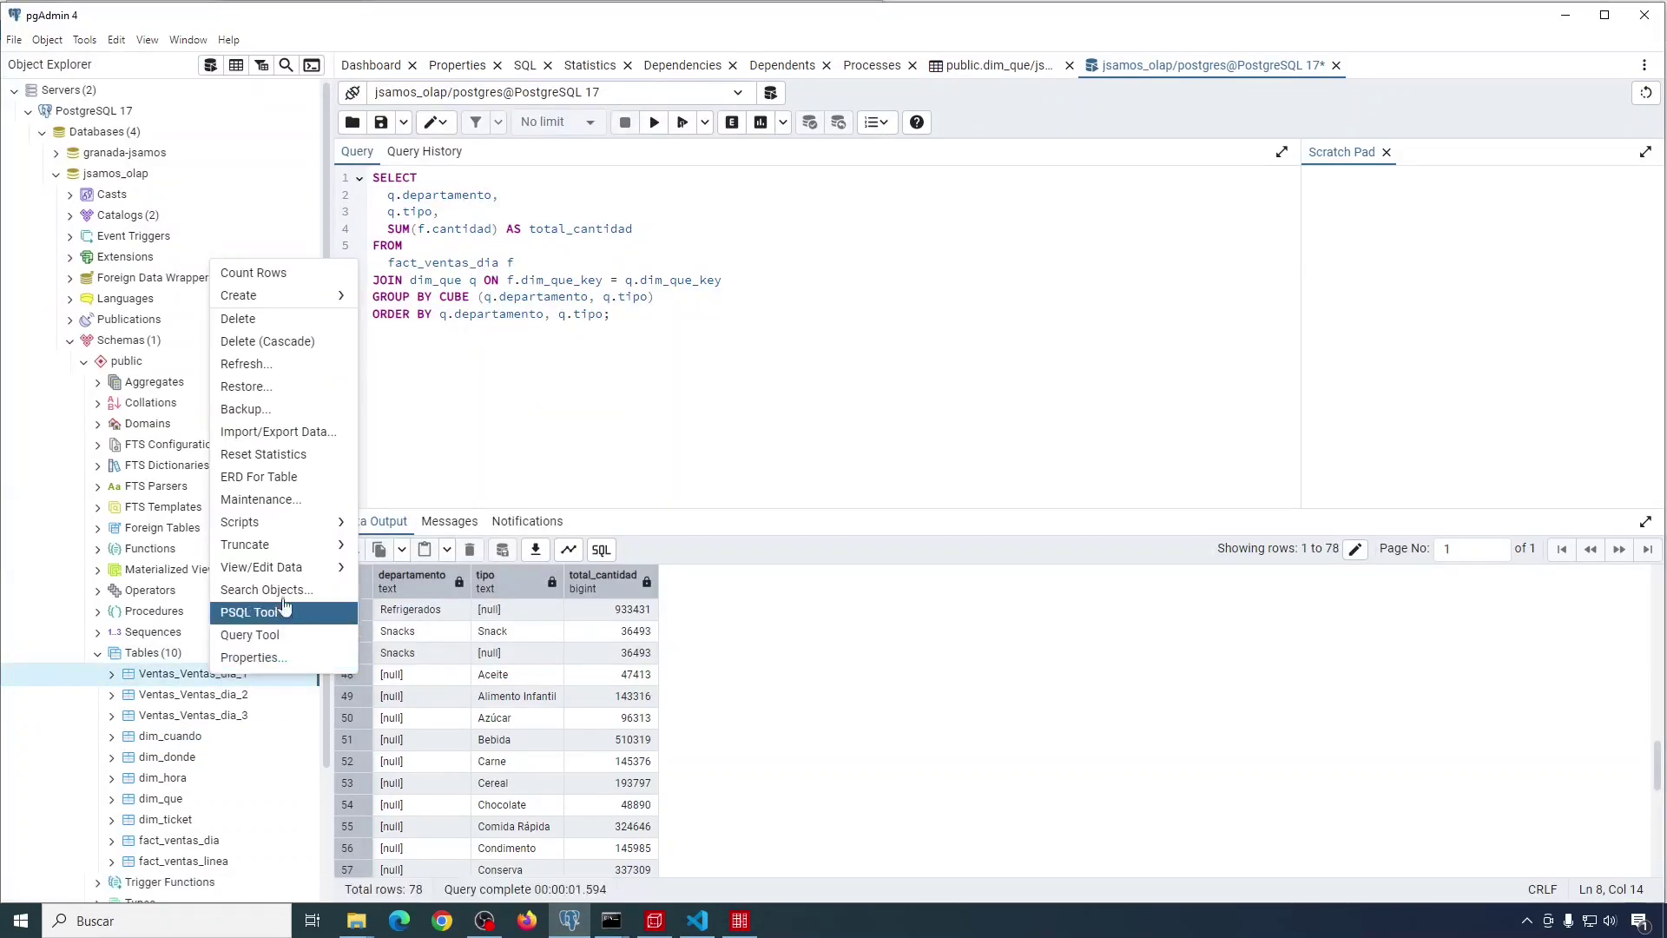
pyautogui.moveTo(290, 575)
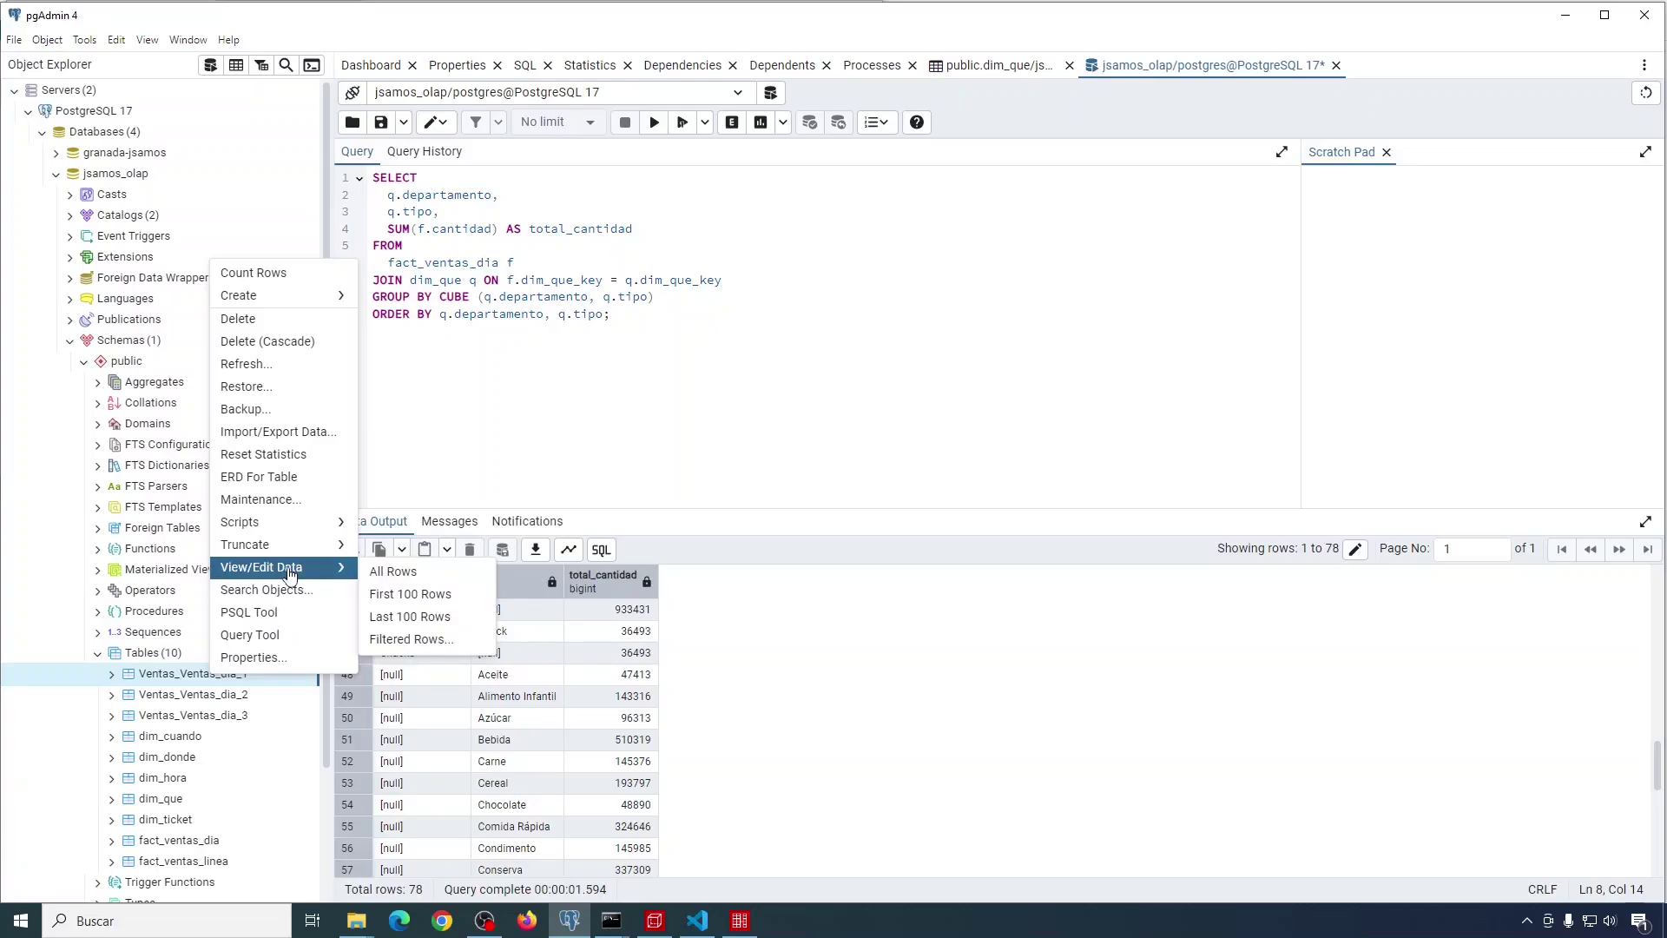
pyautogui.click(398, 574)
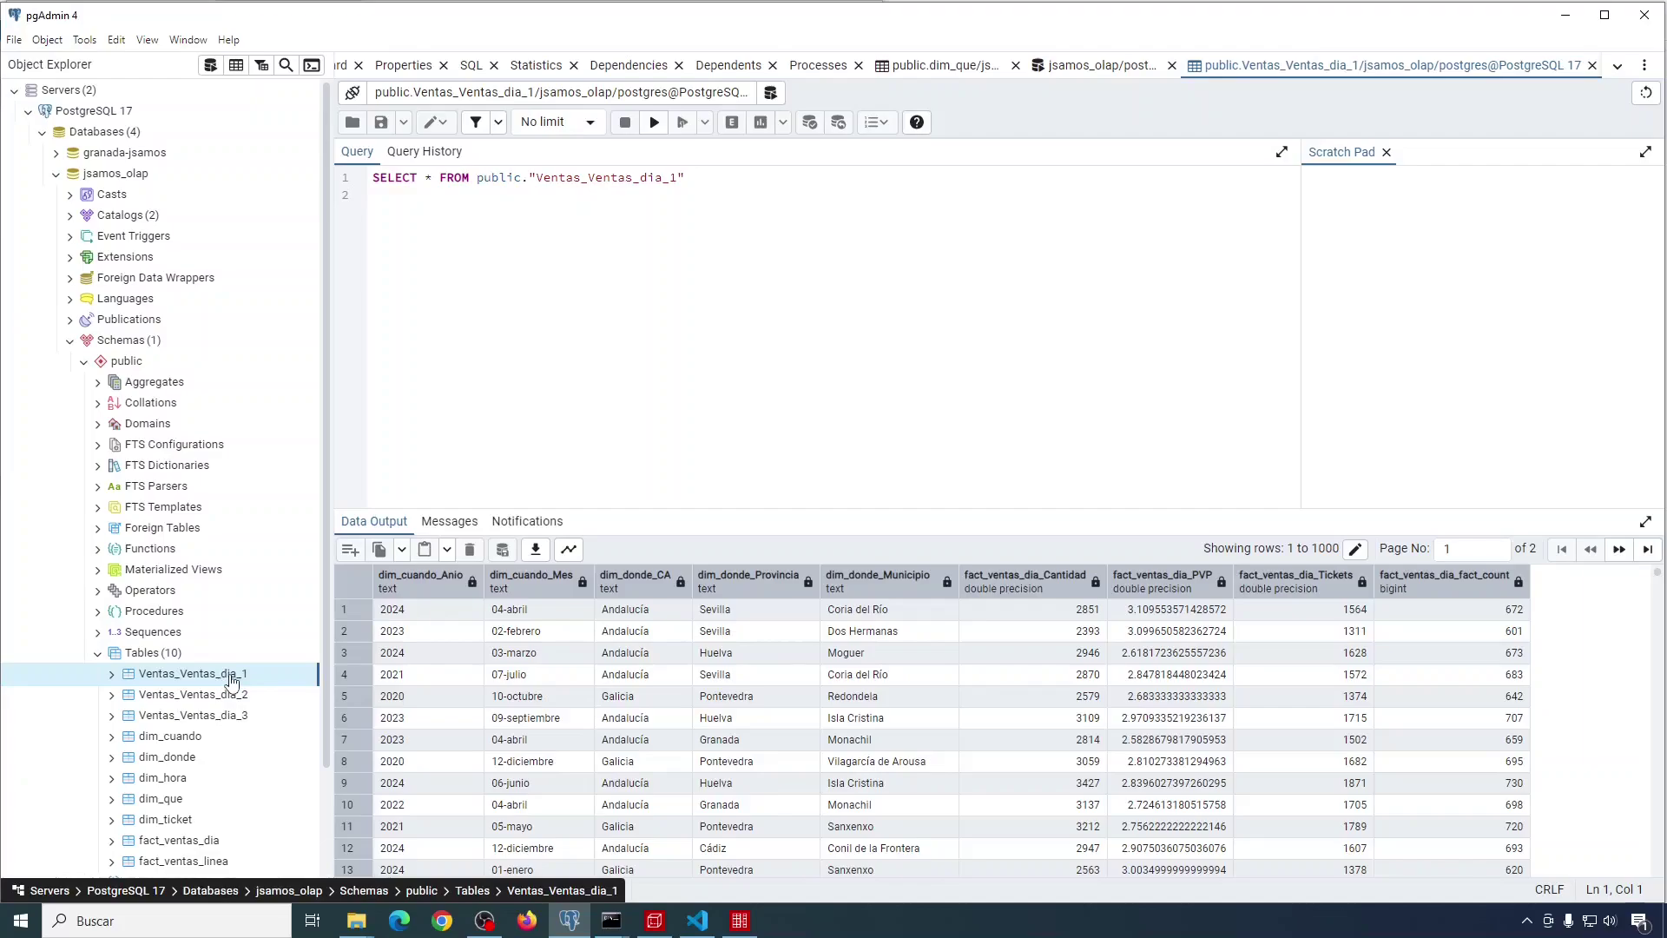
# Step: Return to Aggregation Designer, close the export dialog and remove all three recommended aggregates from the list
pyautogui.hotkey('alt', 'Tab')
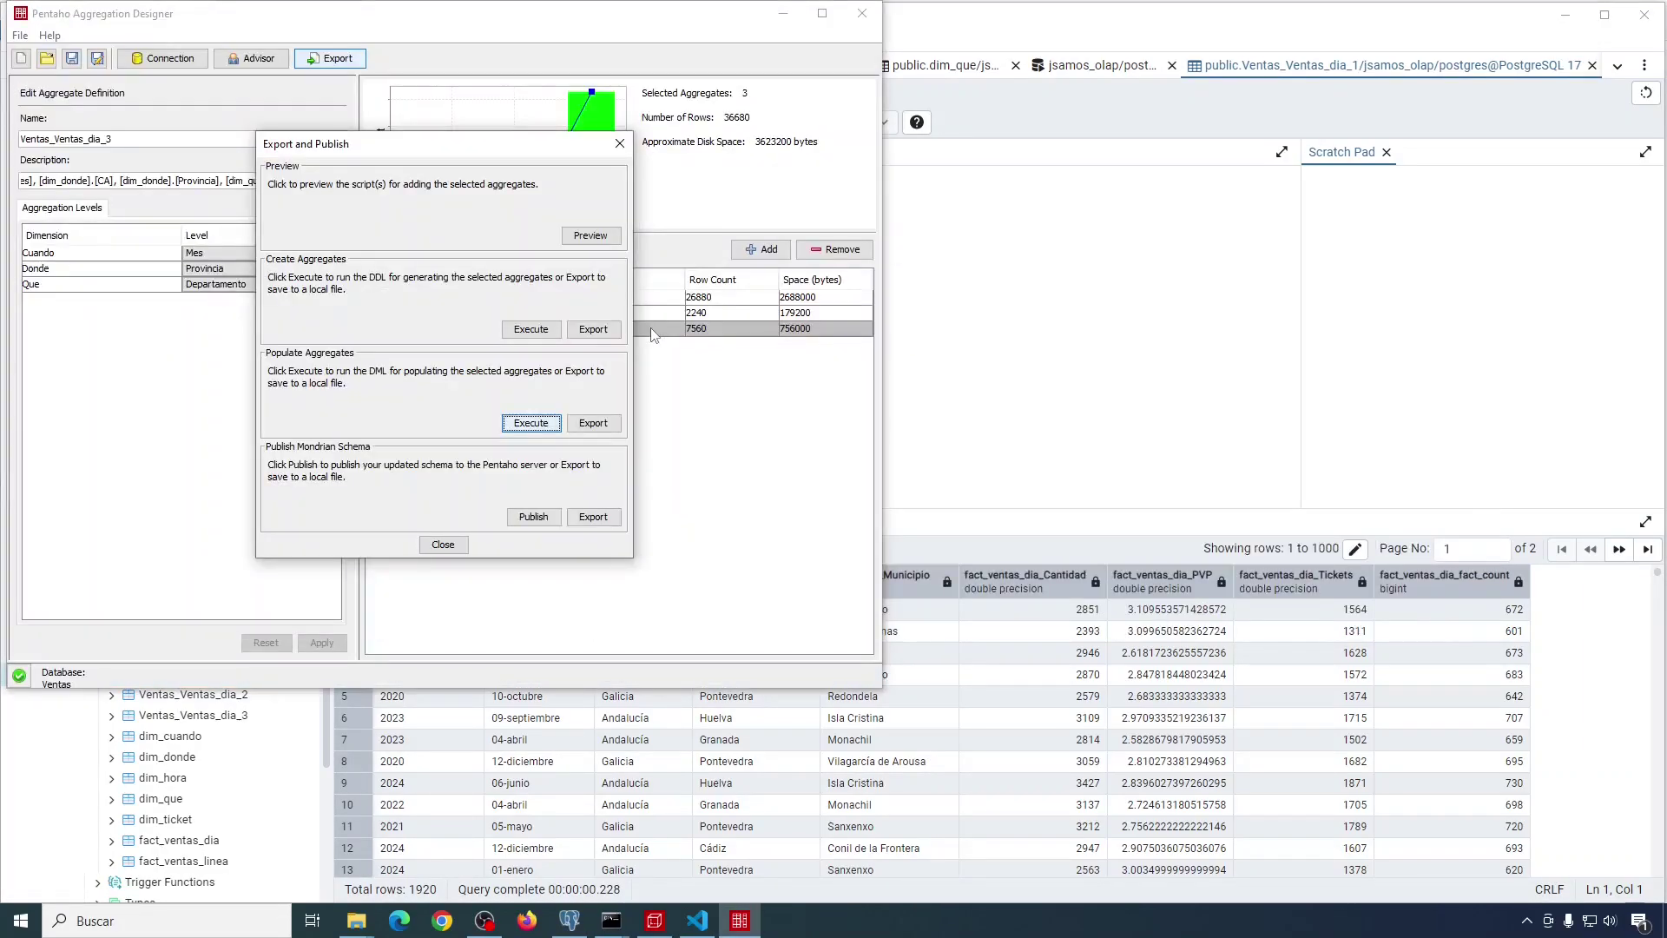
pyautogui.click(443, 544)
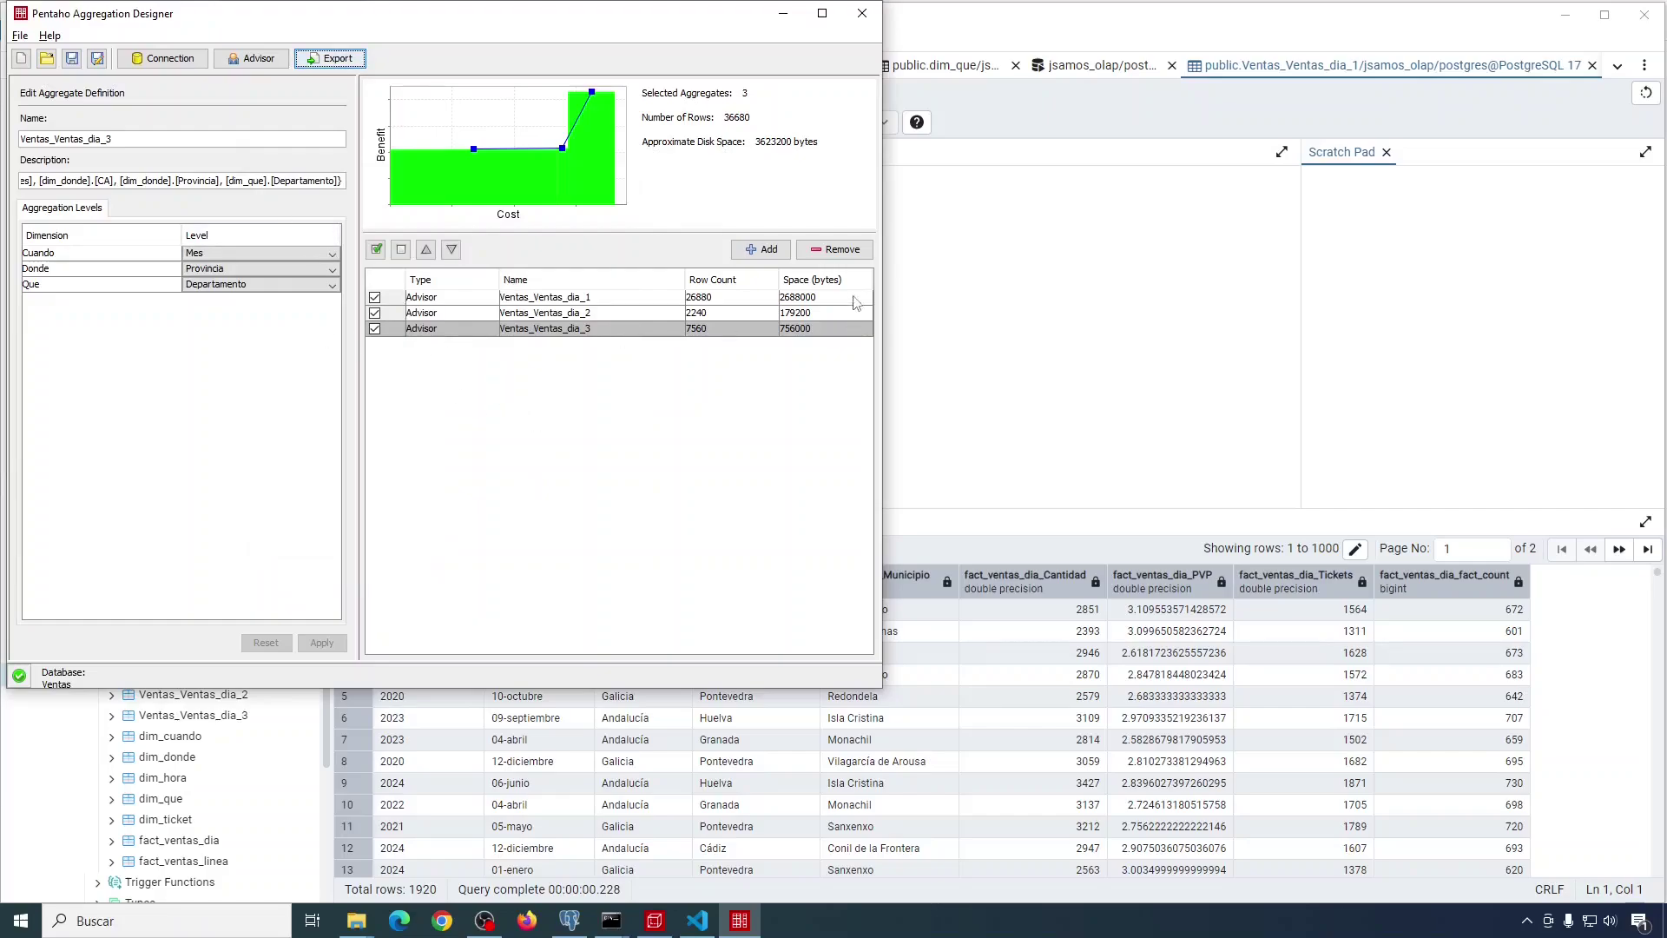
pyautogui.click(842, 249)
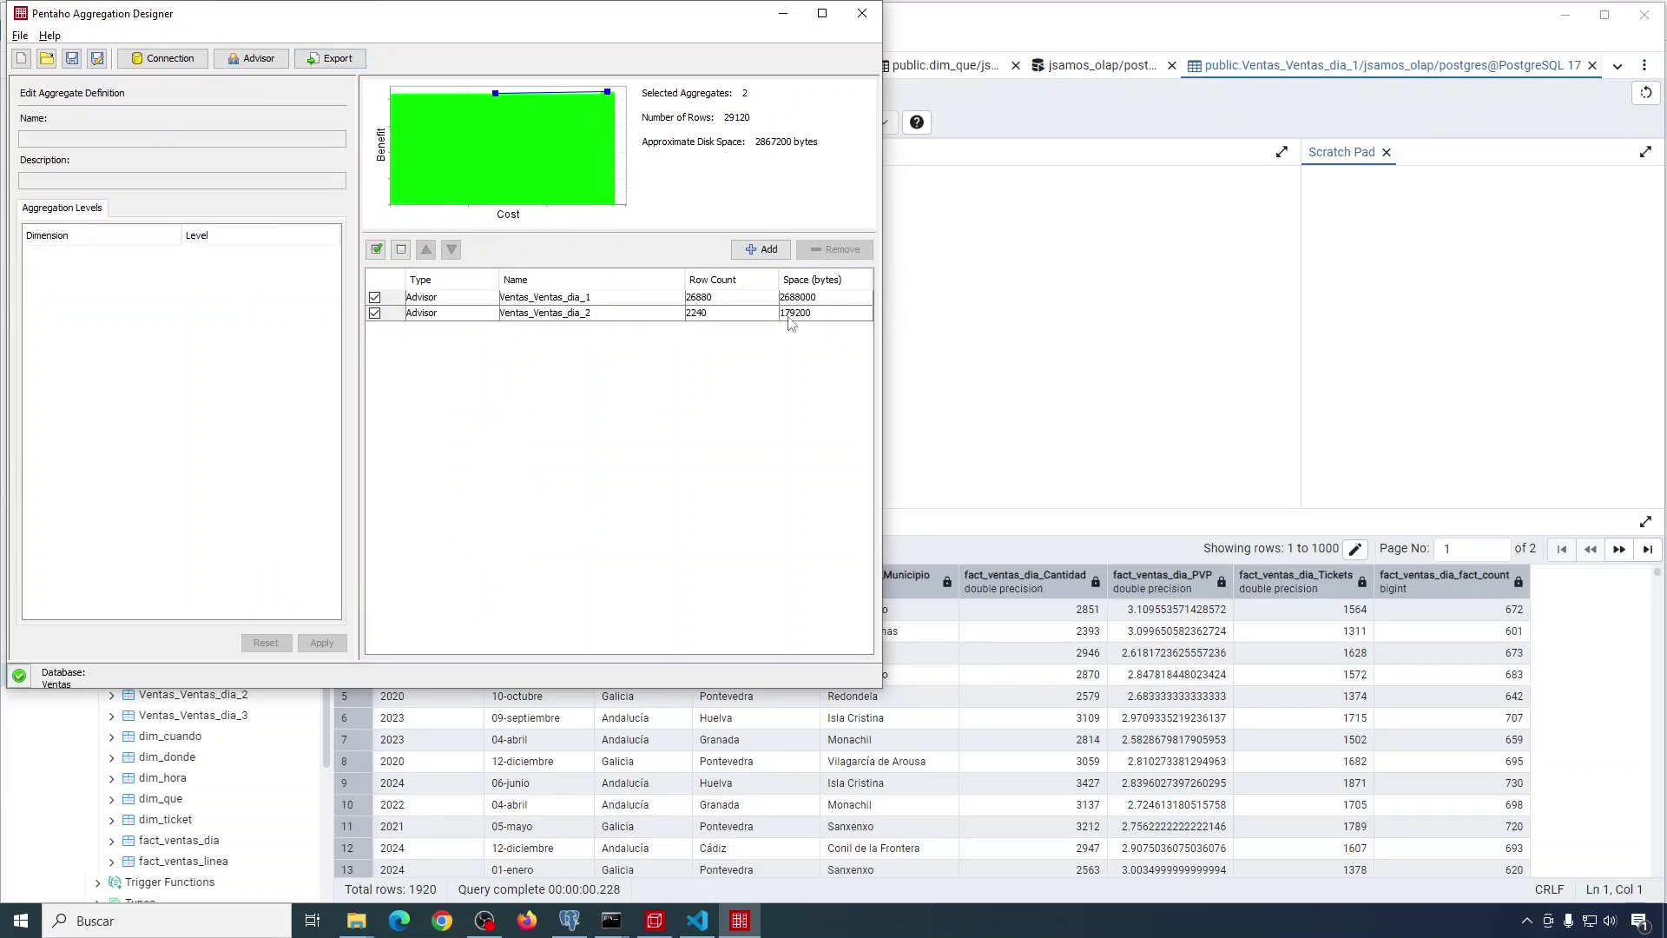
pyautogui.click(789, 314)
pyautogui.click(838, 249)
pyautogui.click(642, 297)
pyautogui.click(838, 249)
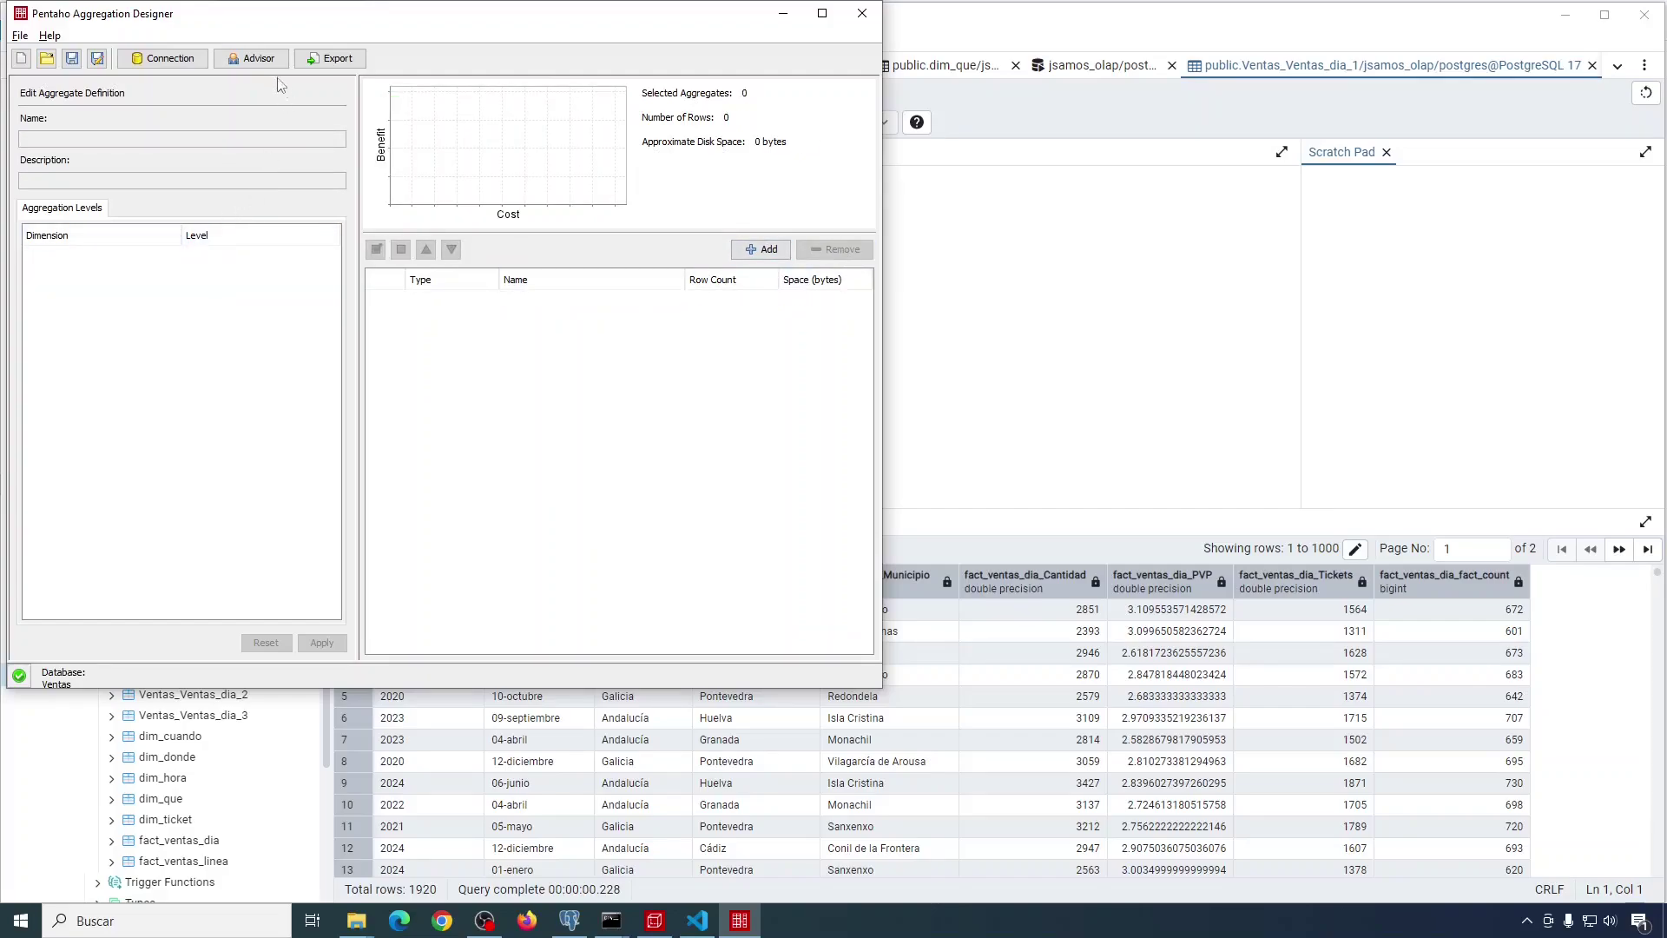
# Step: Generate recommendations again with a larger Max Aggregates limit, and inspect the levels of Ventas_Ventas_dia_14 and Ventas_Ventas_dia_16
pyautogui.click(253, 59)
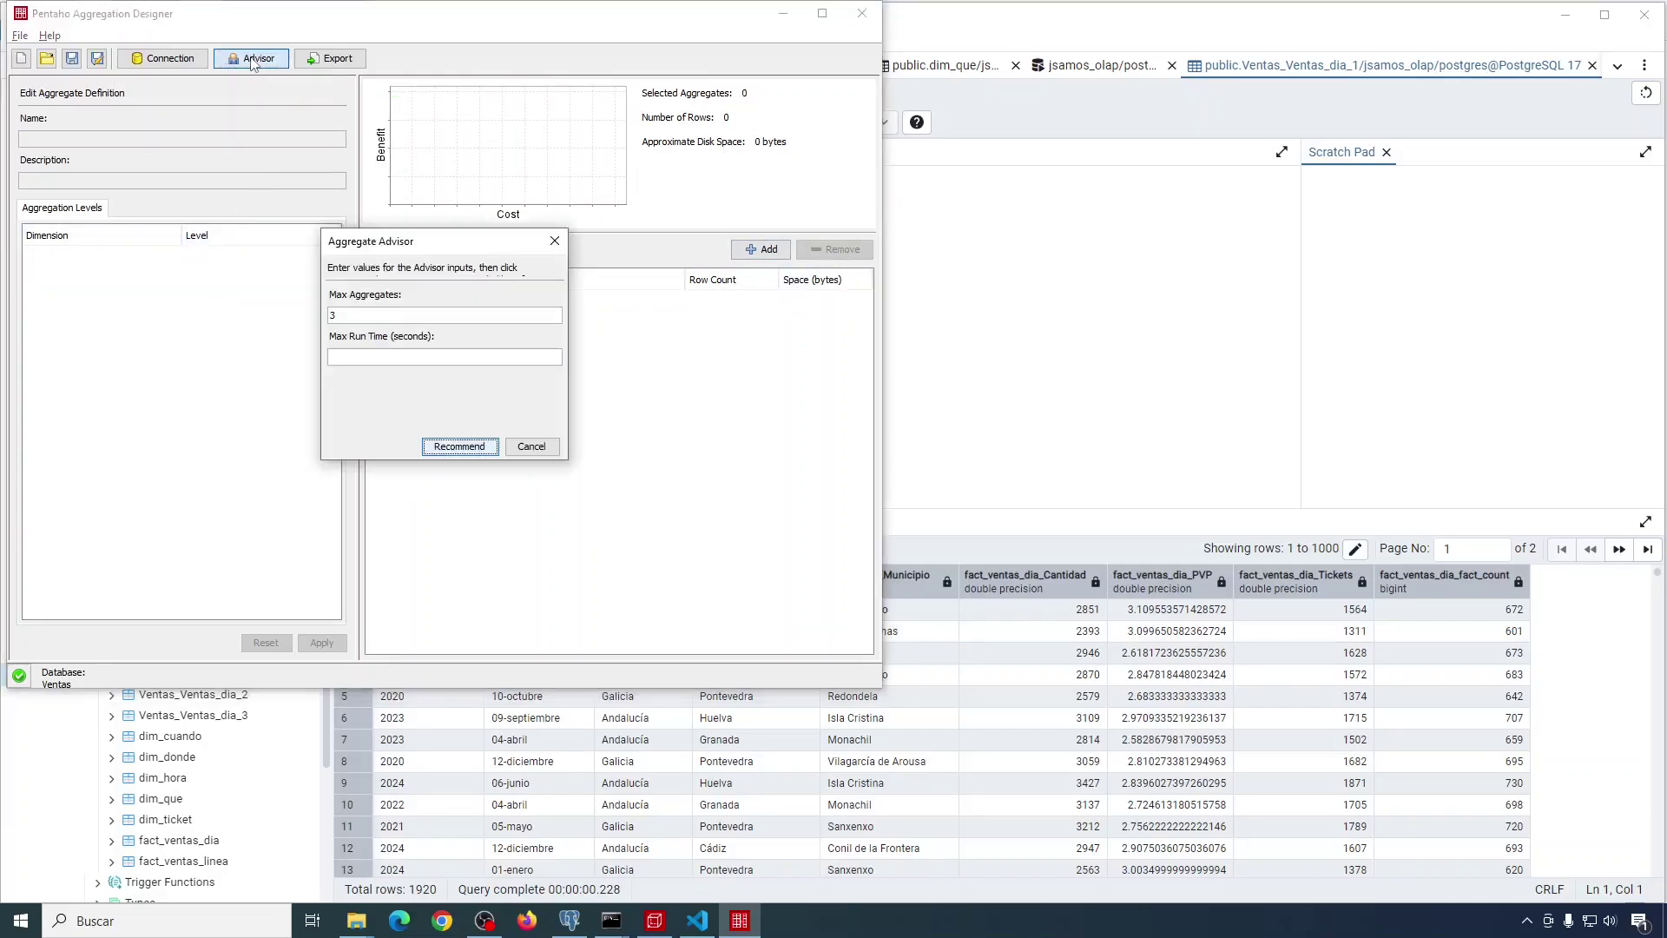
pyautogui.click(360, 314)
pyautogui.write('3')
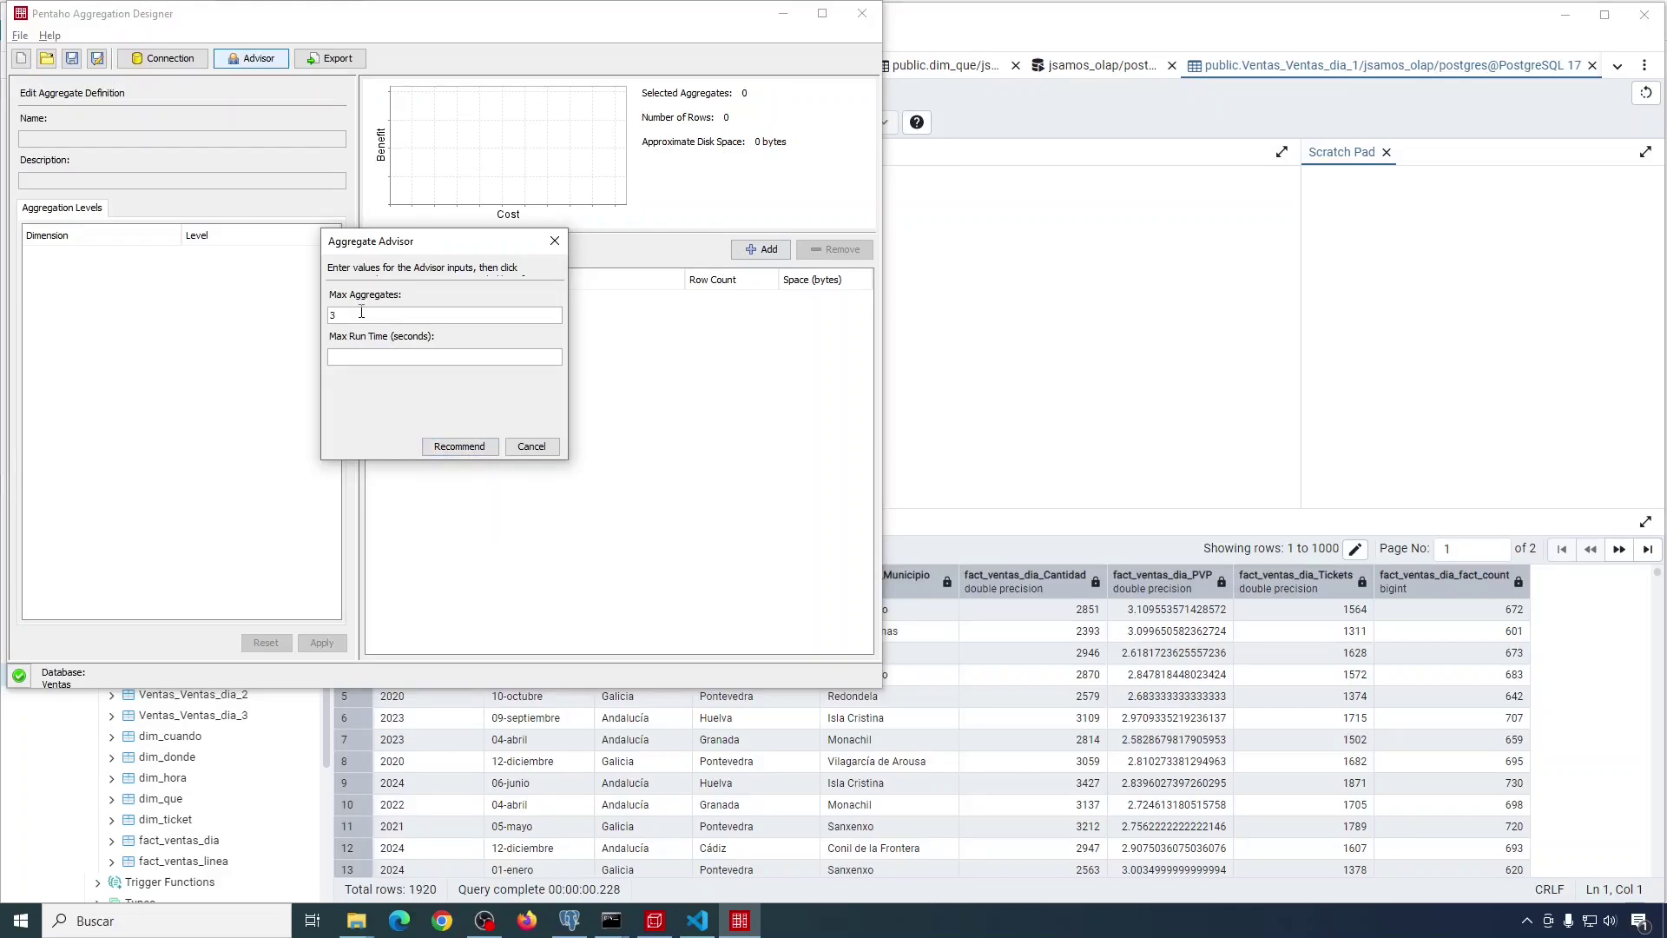
pyautogui.click(457, 447)
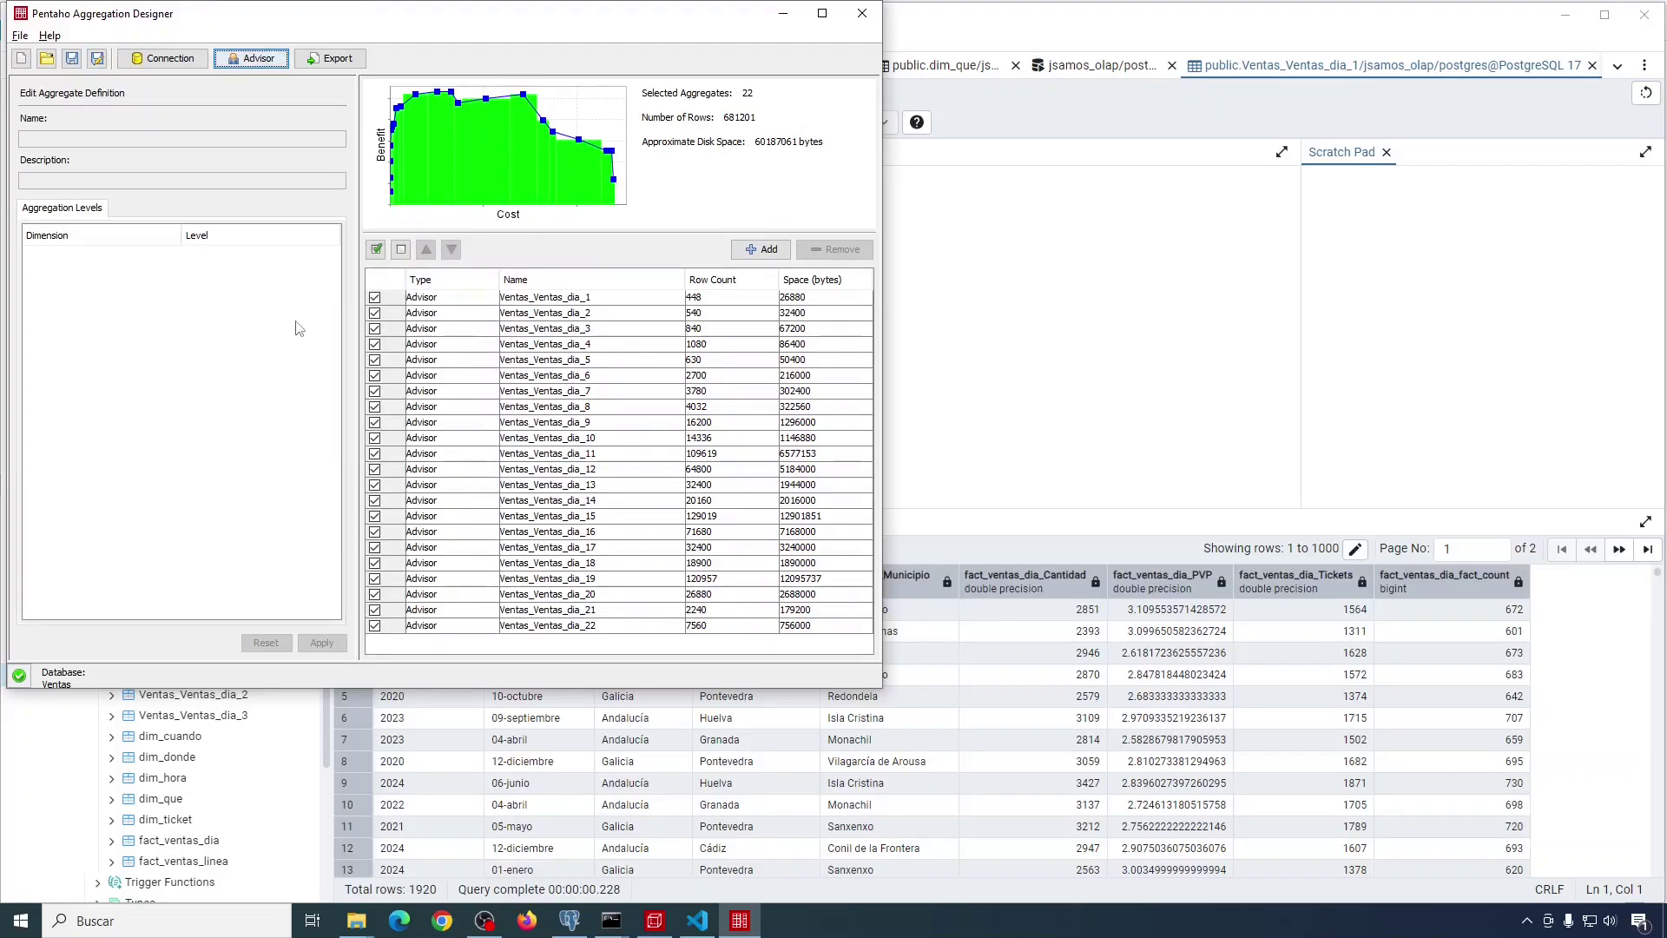
pyautogui.click(548, 501)
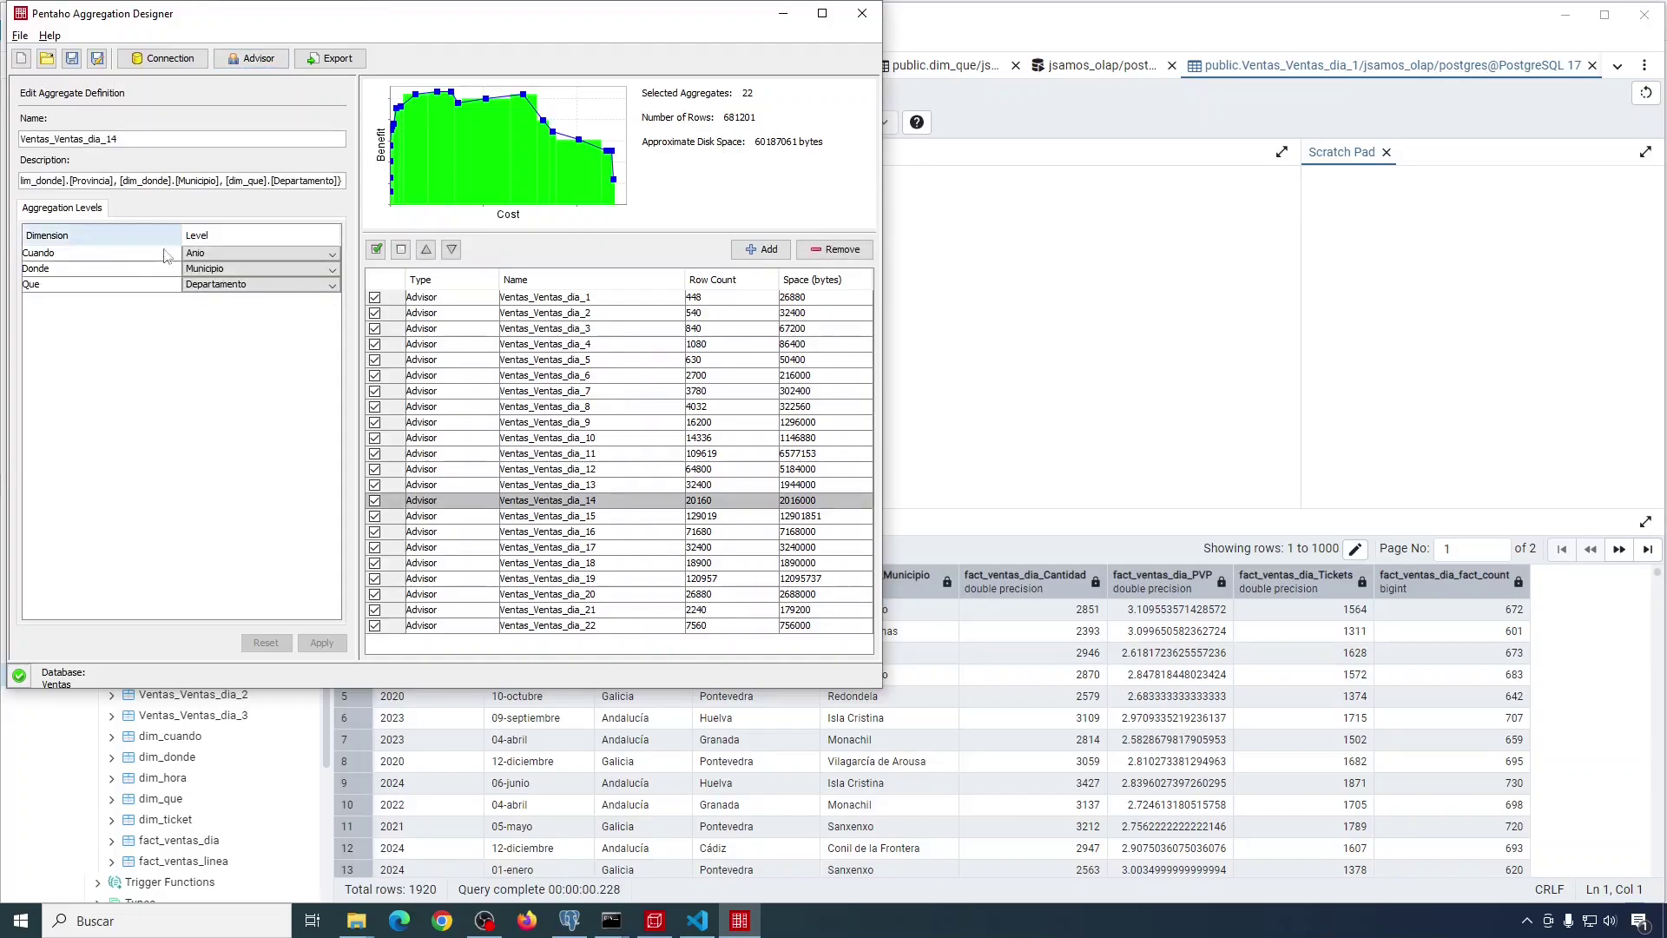
pyautogui.click(565, 532)
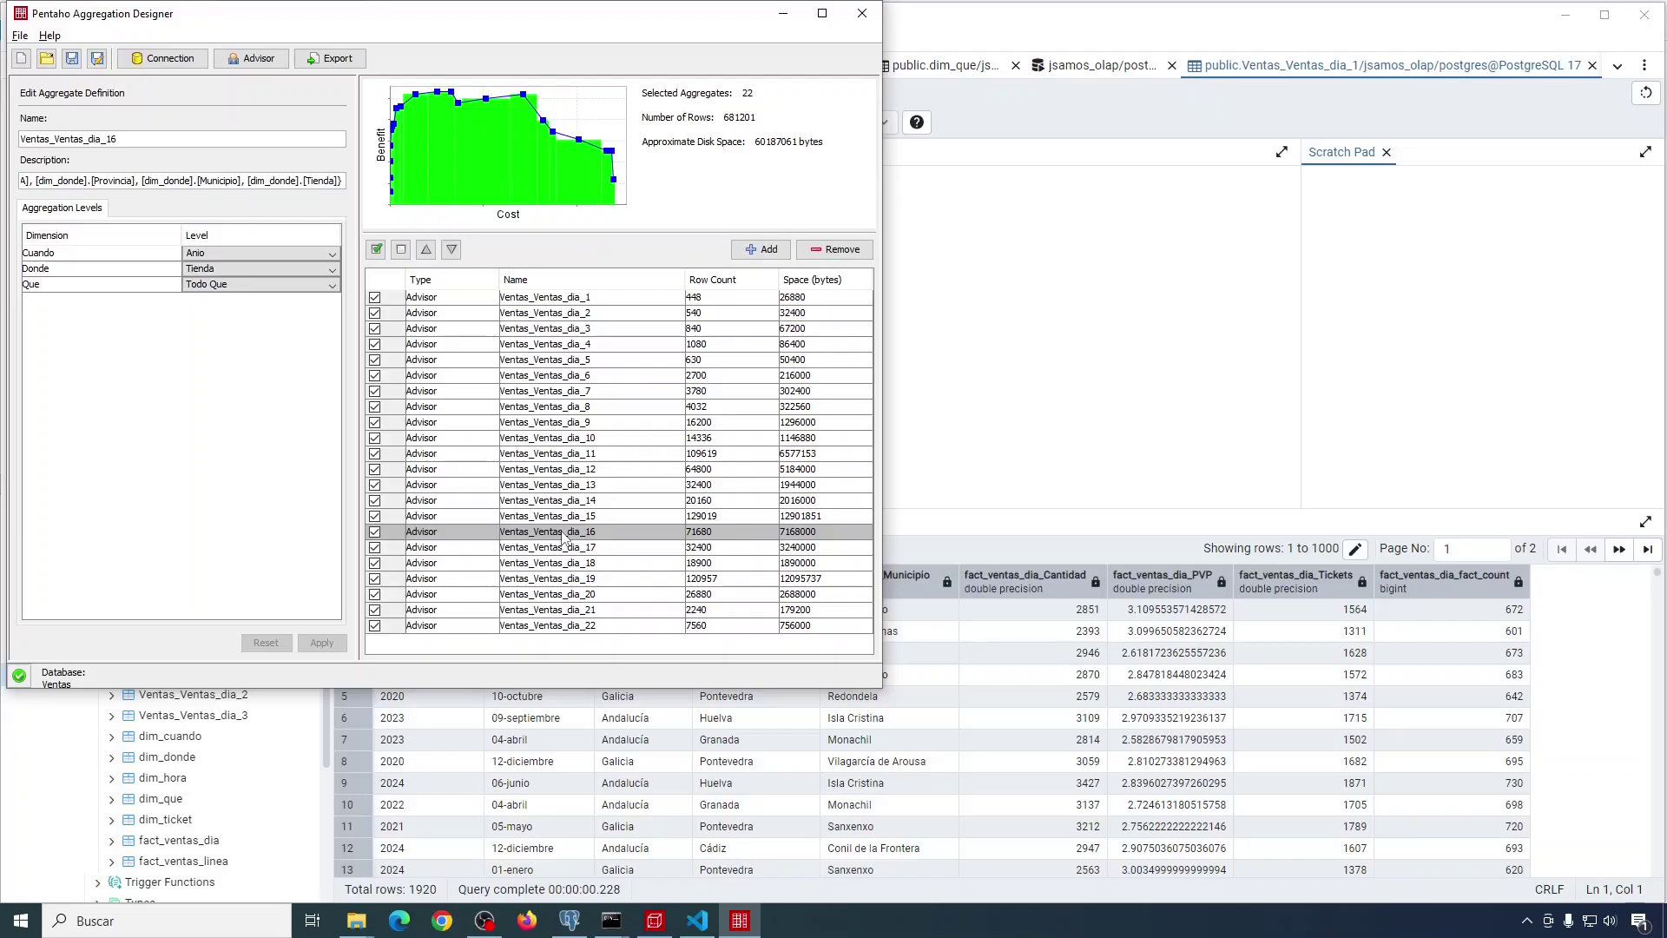